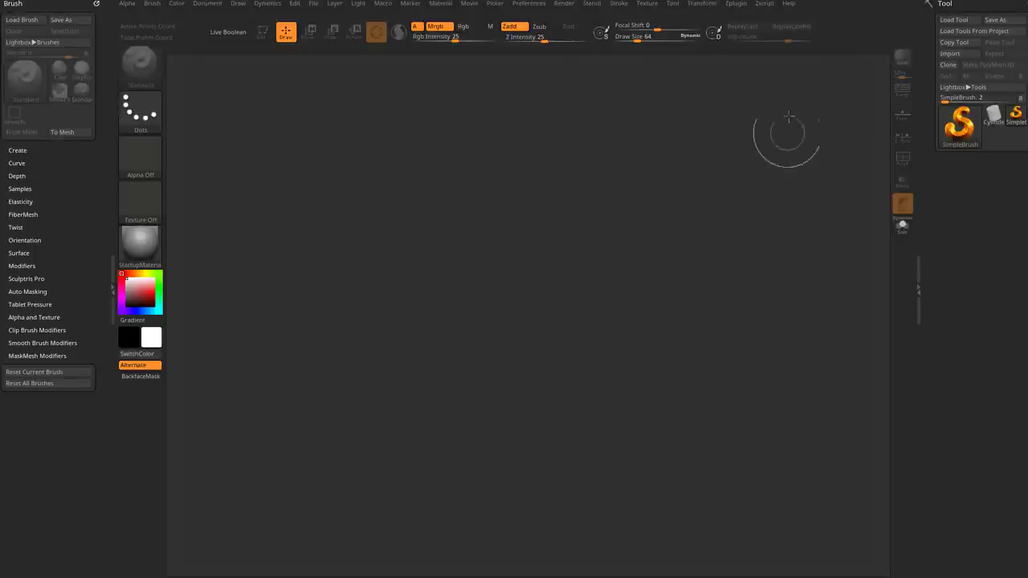
Step: Draw a Cube3D on the canvas, enable Edit mode and convert the cube to a PolyMesh3D
click(955, 128)
click(545, 171)
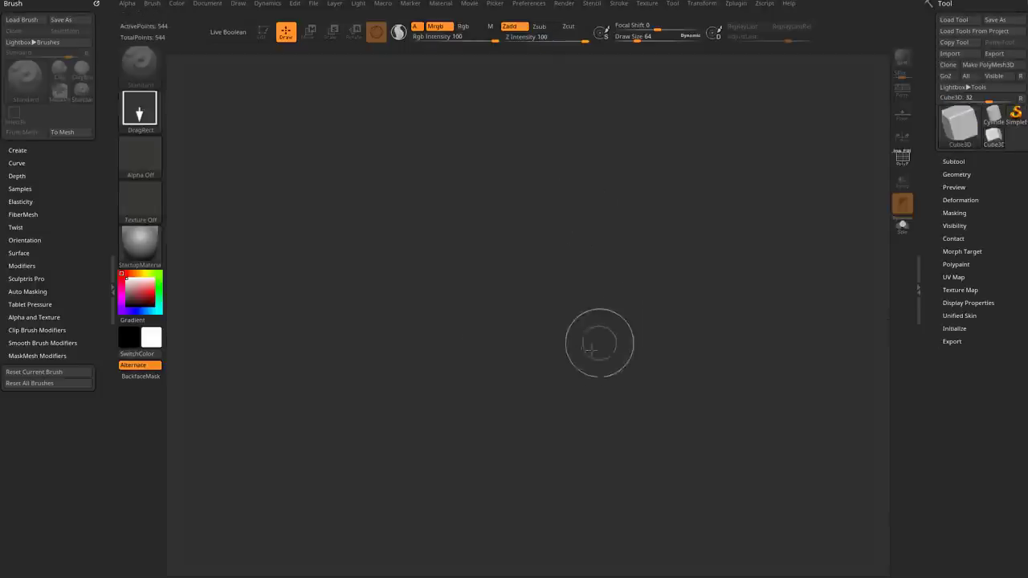
drag(518, 298, 568, 429)
click(263, 32)
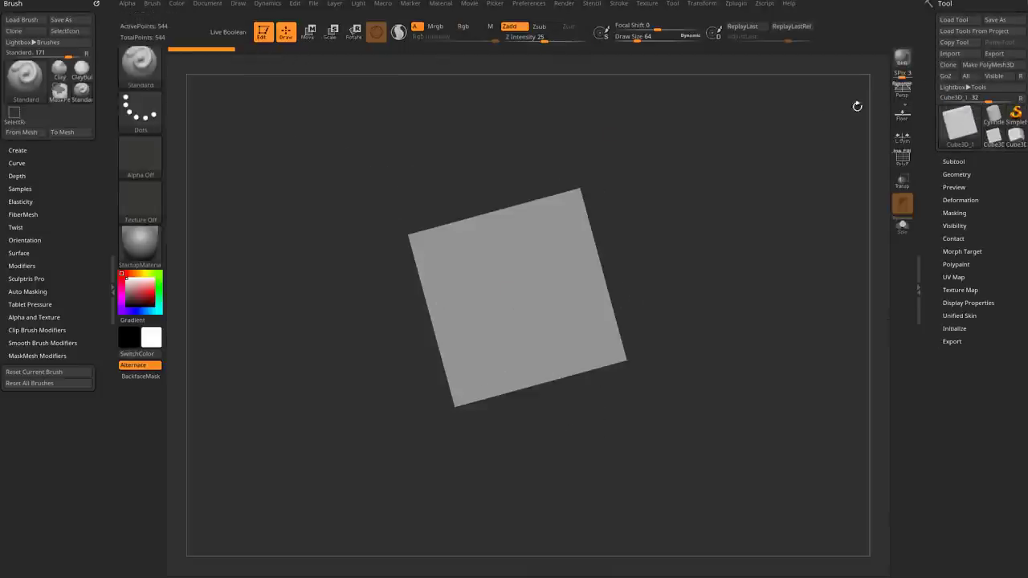
click(988, 64)
drag(762, 214, 762, 237)
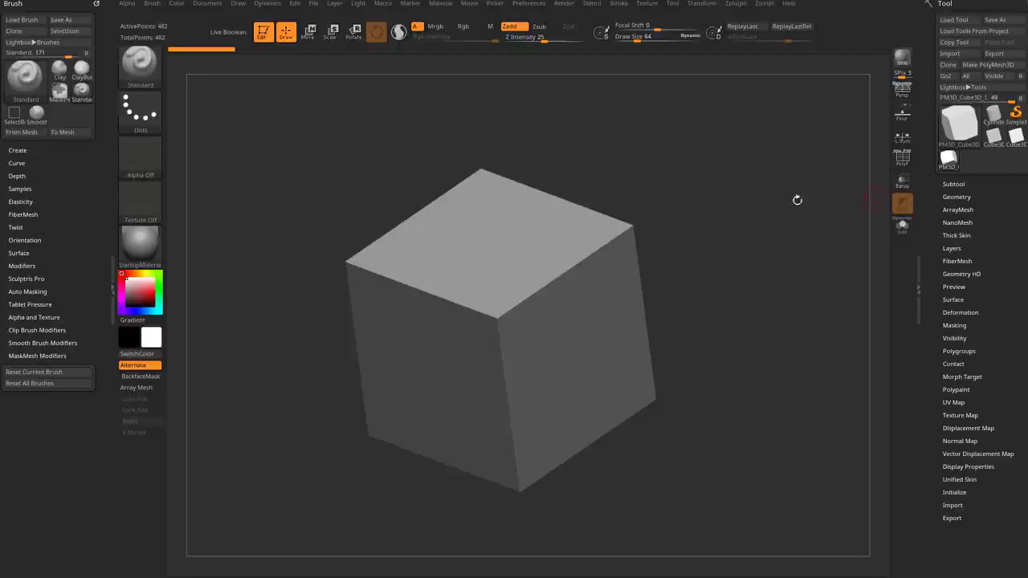
Step: Apply the SkinShade4 material to the cube and show its polyframe
click(143, 245)
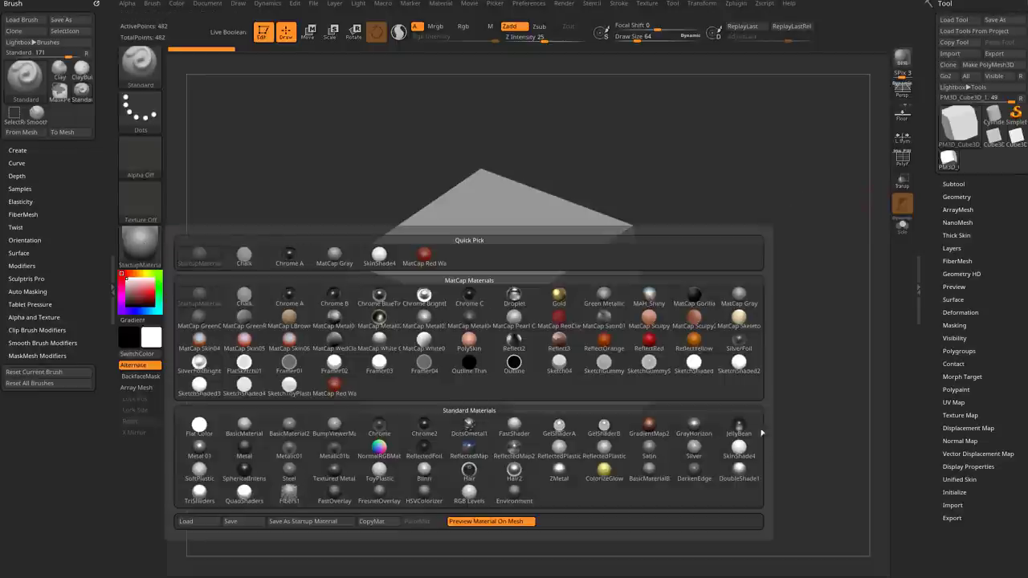
click(744, 452)
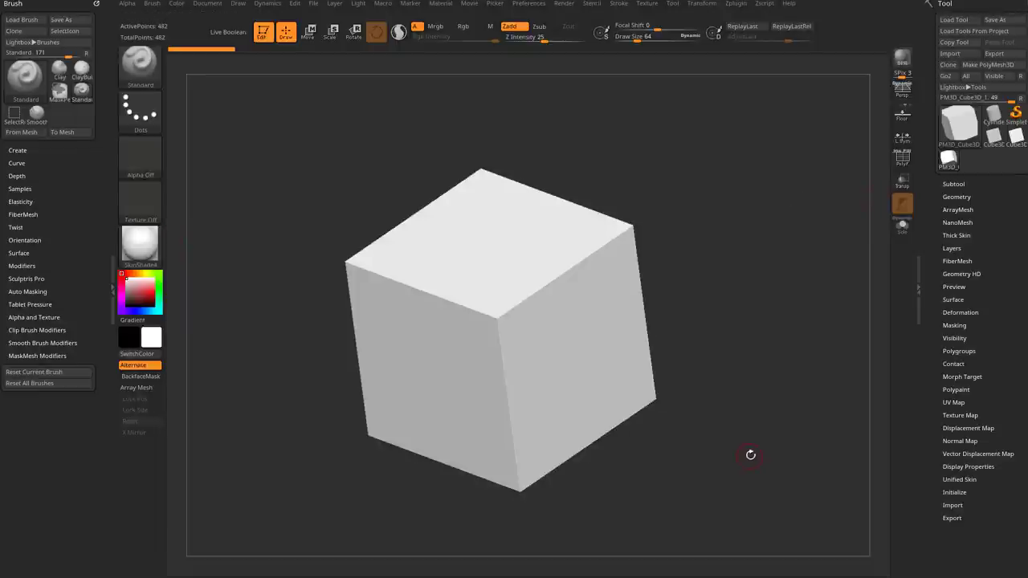
click(909, 166)
drag(772, 321, 717, 288)
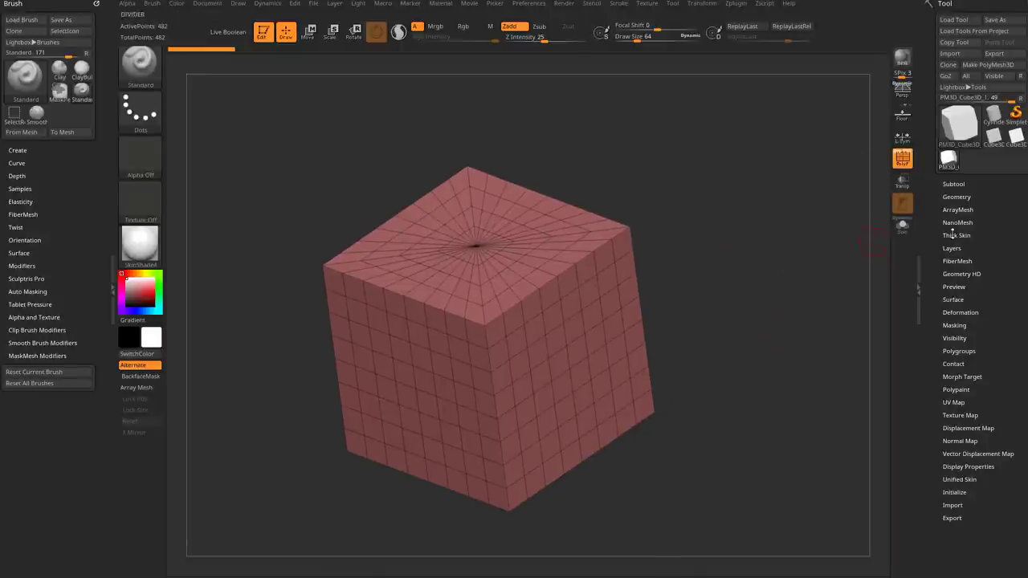
Step: Try dividing the cube several times with subdivision smoothing on, and undo the divisions
click(955, 198)
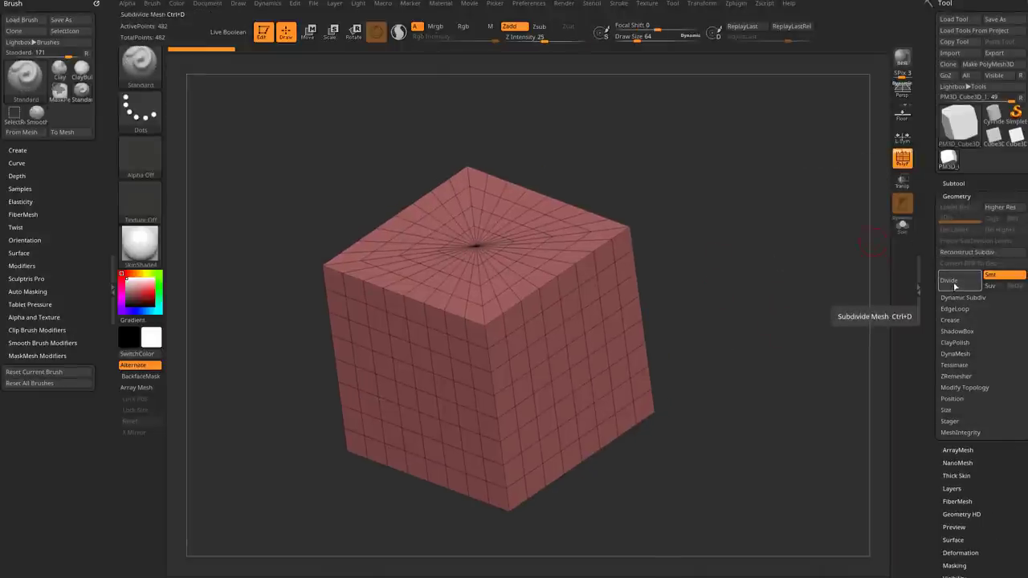
click(953, 282)
click(954, 284)
click(957, 283)
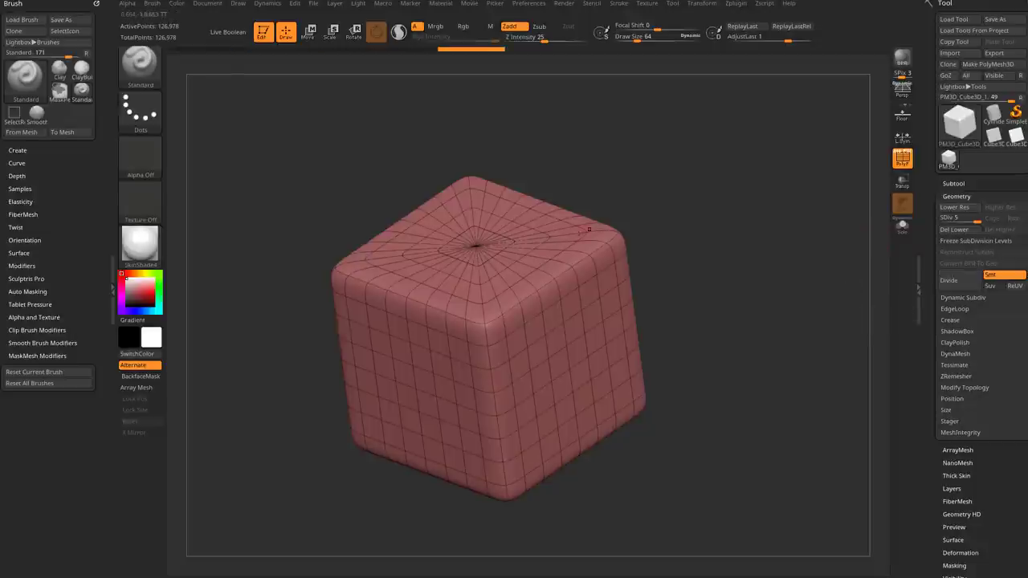
key(ctrl+z)
key(ctrl+z)
key(ctrl+z)
key(ctrl+z)
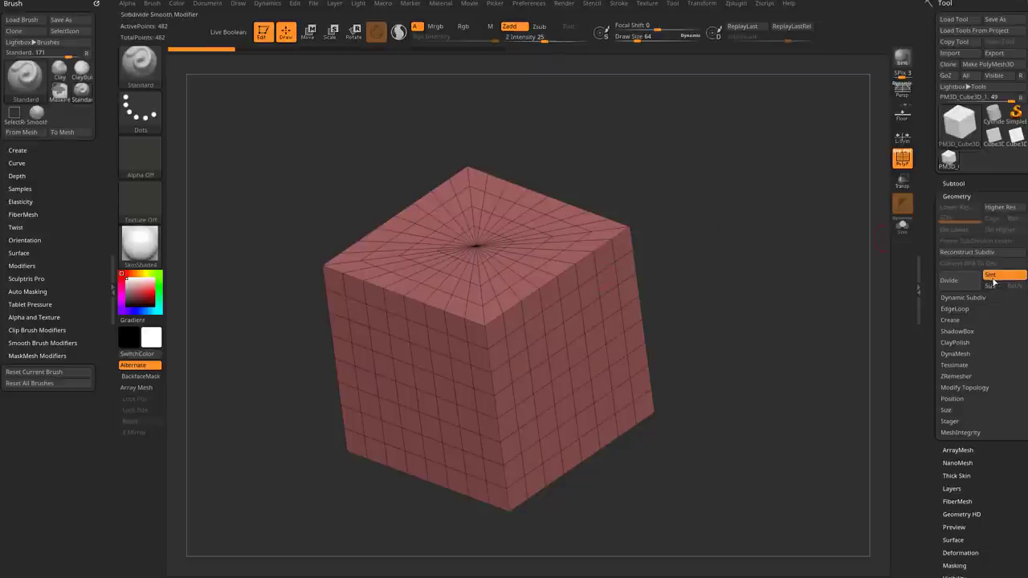
Step: Divide the cube up to subdivision level 6 with smoothing (Smt) off, and hide the polyframe
click(996, 275)
click(954, 283)
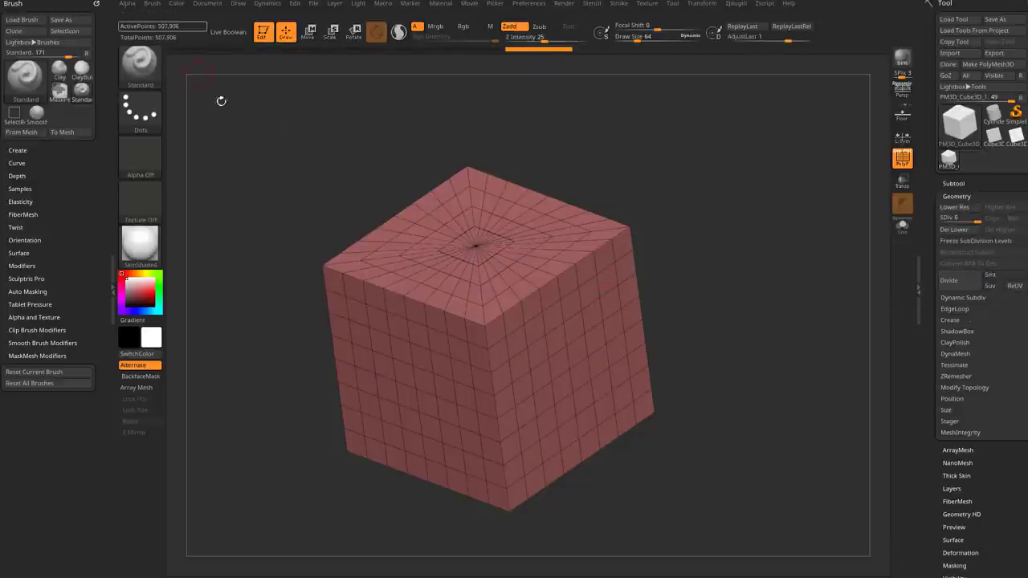
drag(854, 249, 852, 242)
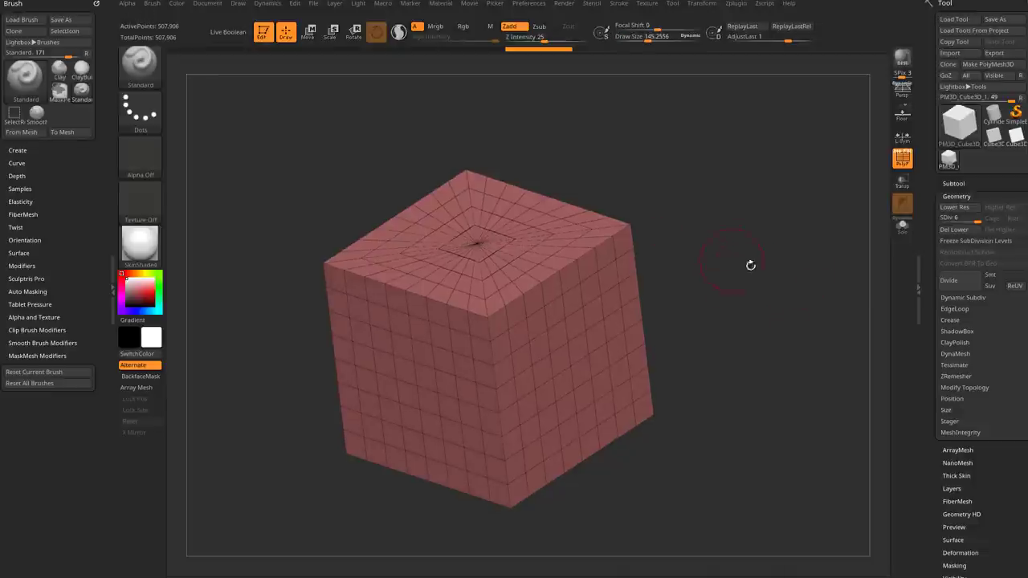
click(903, 164)
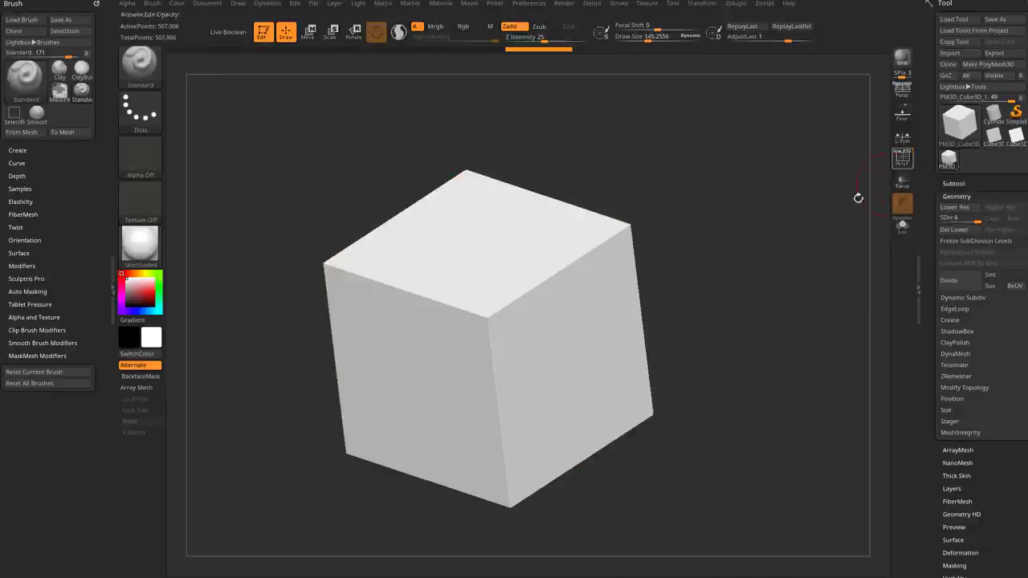
alt+drag(761, 235, 745, 251)
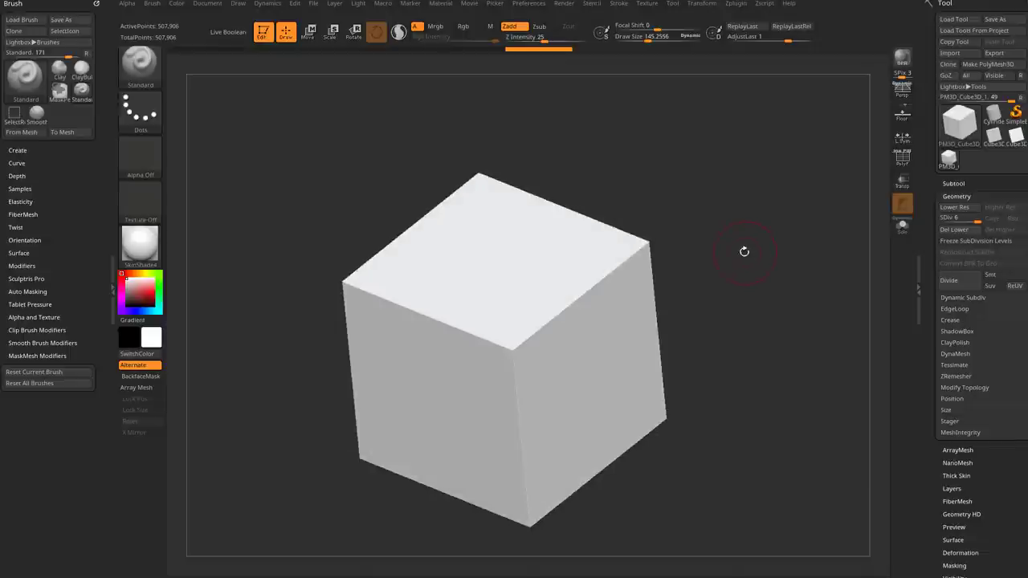
Step: Select the BevelArc sculpting brush for rounding the cube's edges
key(b)
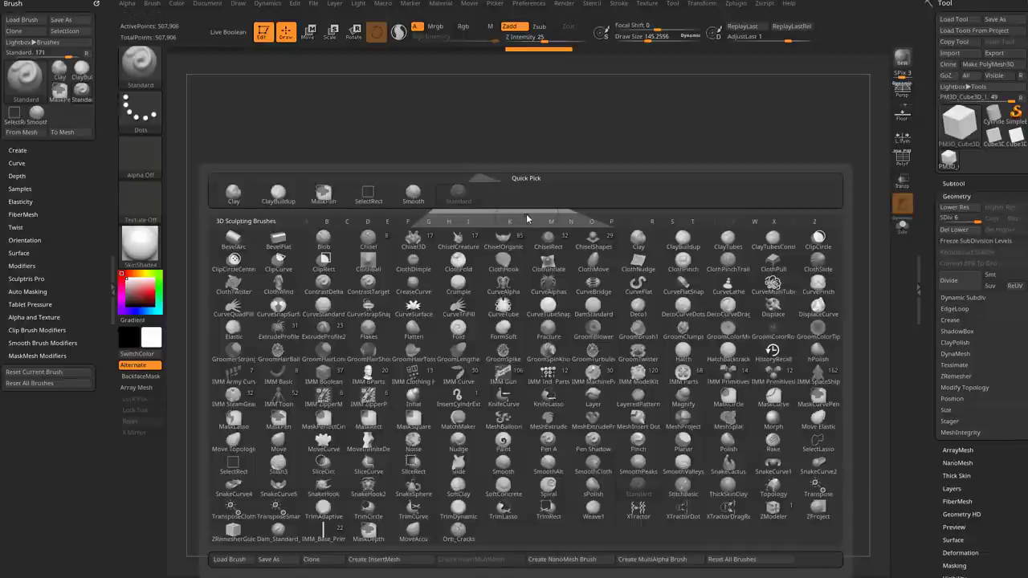
key(b)
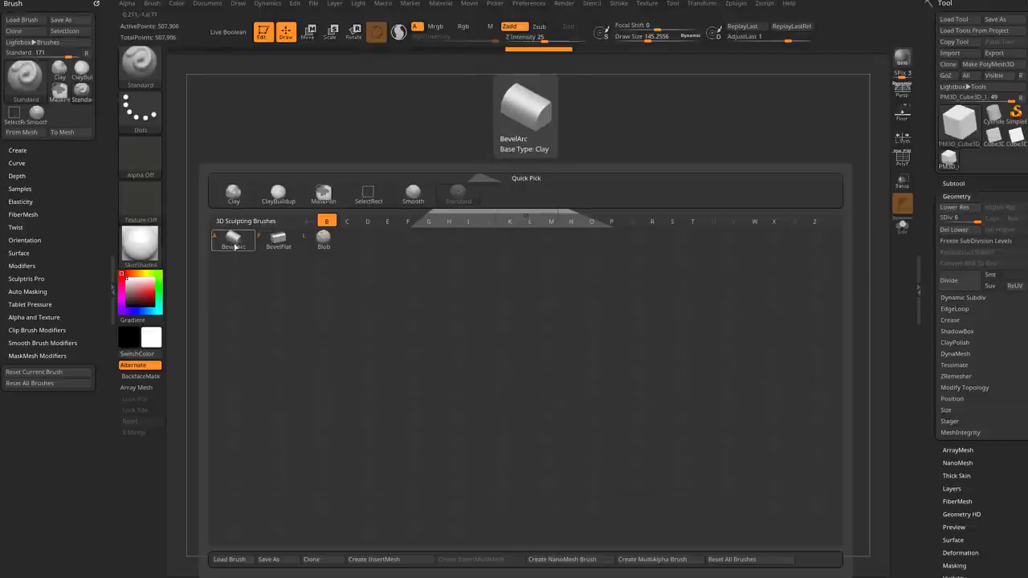
click(234, 243)
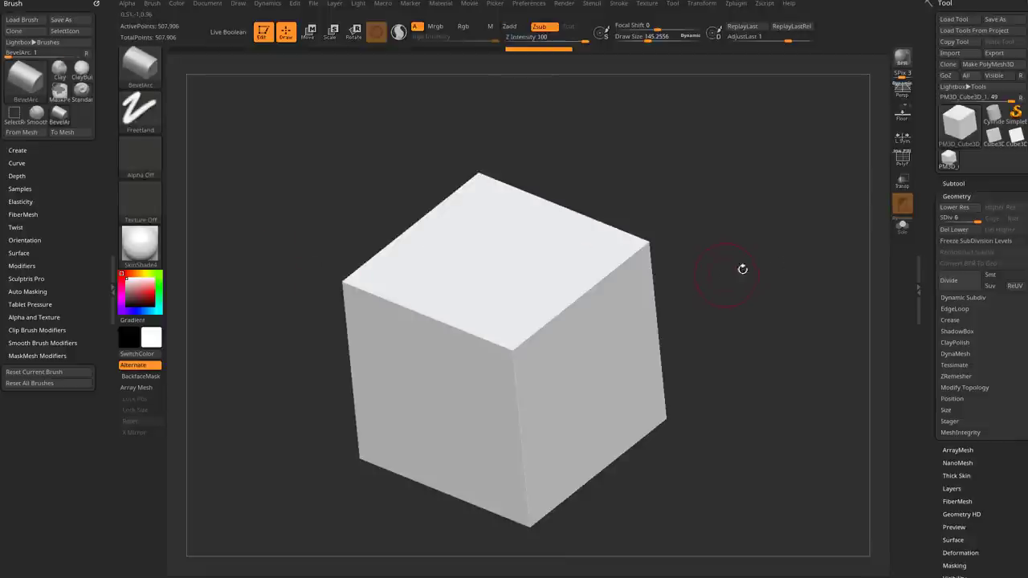
alt+drag(779, 275, 725, 249)
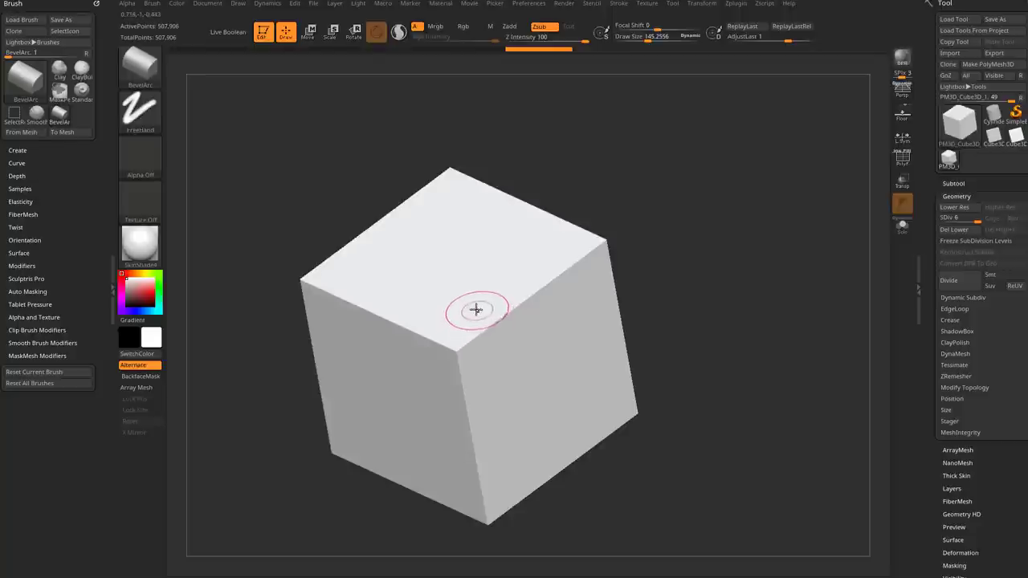
Step: Try rounding the cube's upper front edge at draw sizes of about 145 and 630, undoing each bevel
drag(477, 309, 576, 236)
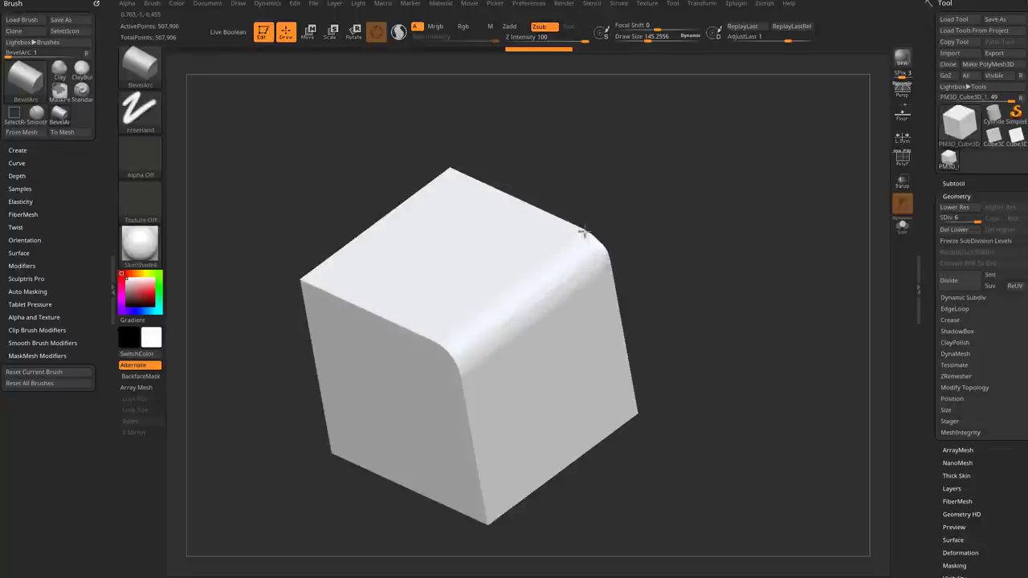
key(ctrl+z)
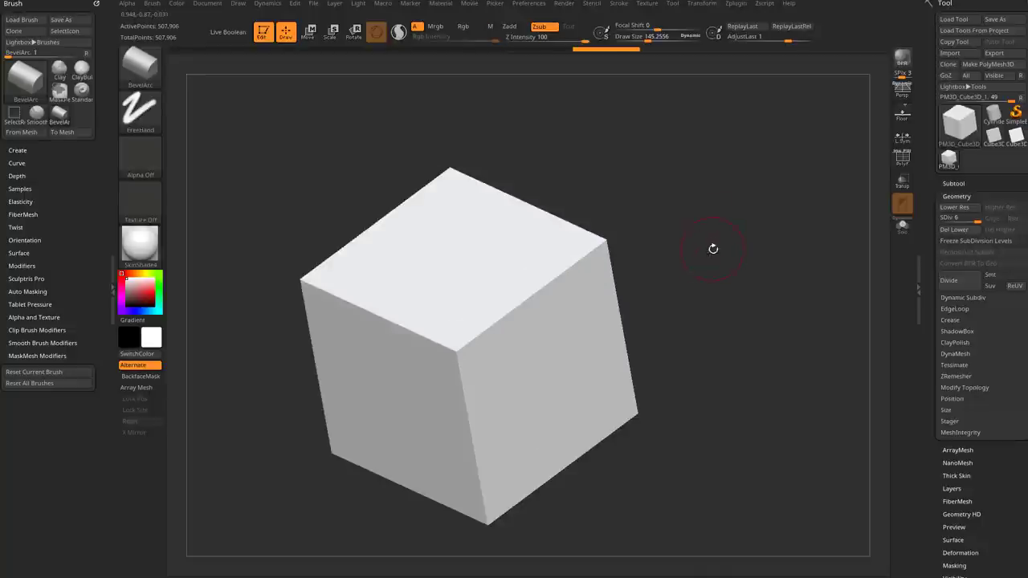
key(s)
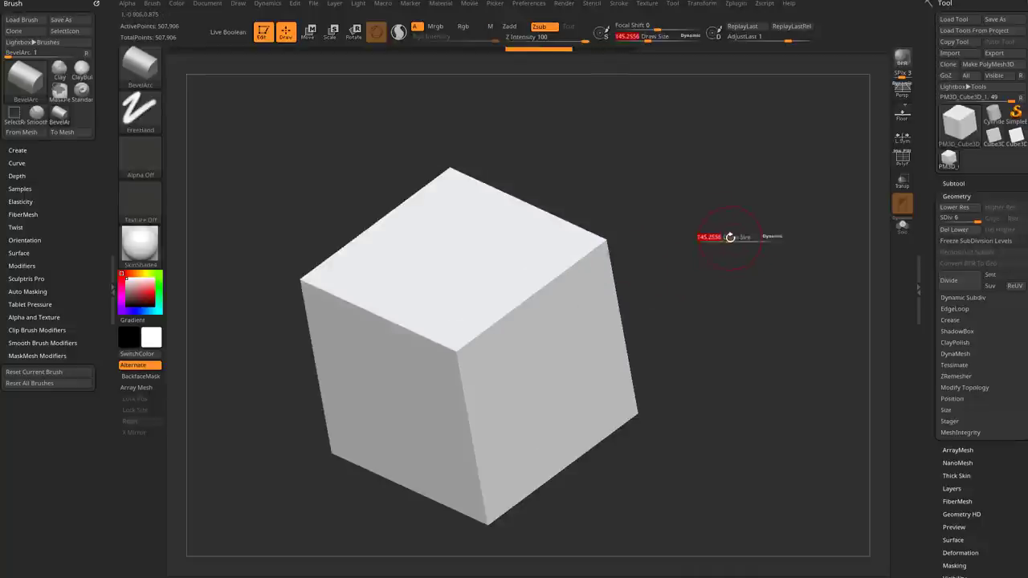
drag(730, 240, 755, 241)
drag(675, 39, 685, 39)
alt+drag(746, 299, 726, 290)
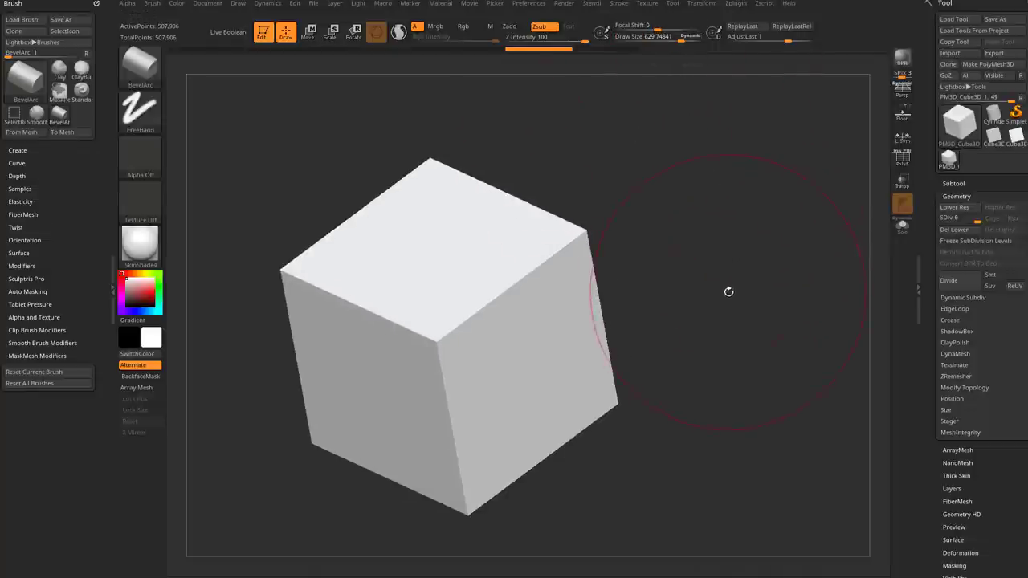
mouse_move(455, 294)
mouse_down()
mouse_move(492, 331)
mouse_move(446, 316)
mouse_move(567, 239)
mouse_up()
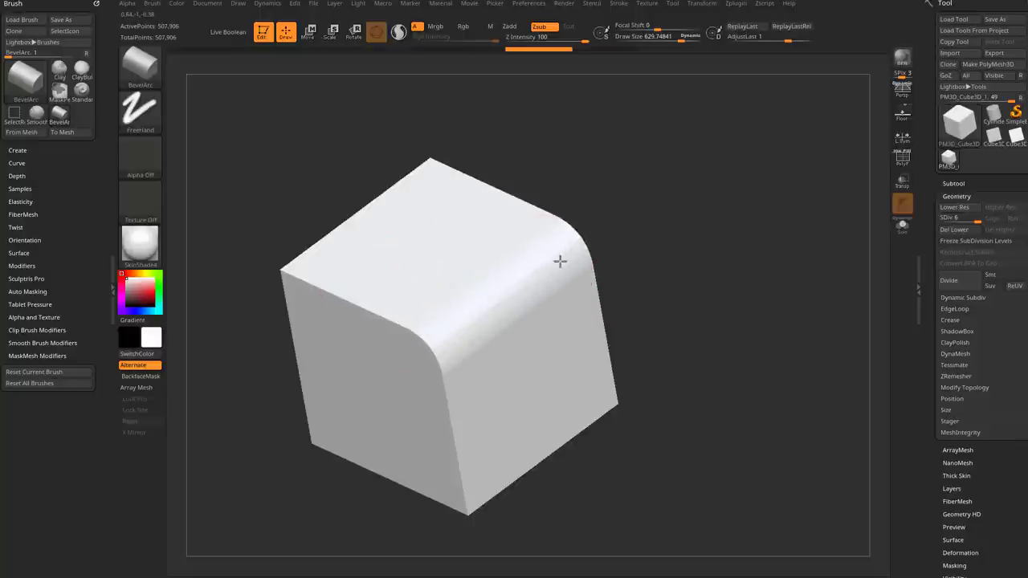
mouse_move(682, 236)
shift+mouse_down()
mouse_move(698, 279)
mouse_move(680, 248)
shift+mouse_up()
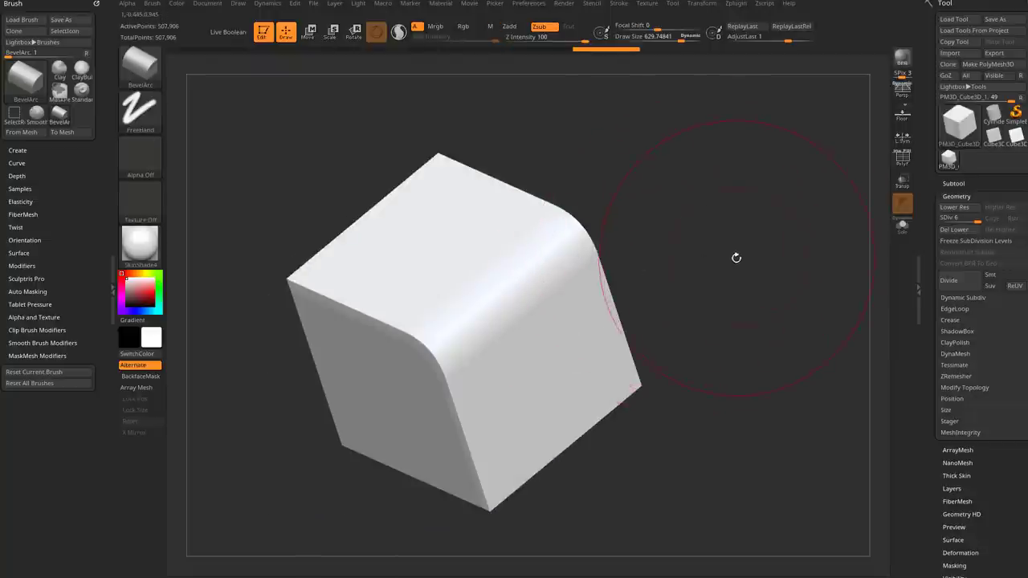
key(ctrl+z)
key(ctrl+z)
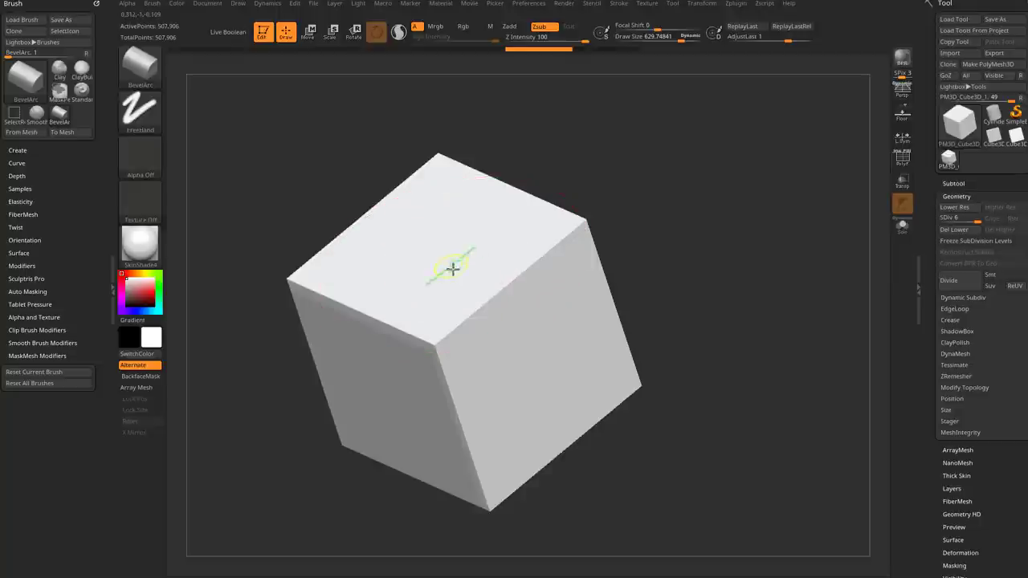
Step: Try a wider bevel along the upper front edge, examine its topology in polyframe, and undo the bevel
mouse_move(530, 339)
mouse_down()
mouse_move(427, 276)
mouse_move(507, 329)
mouse_move(588, 252)
mouse_up()
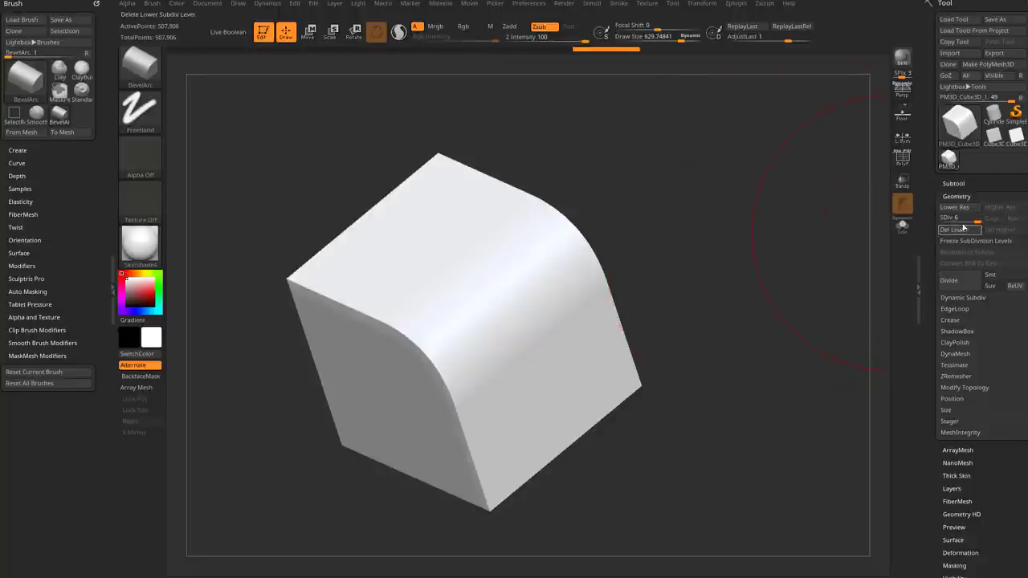
drag(803, 233, 642, 295)
drag(736, 257, 735, 268)
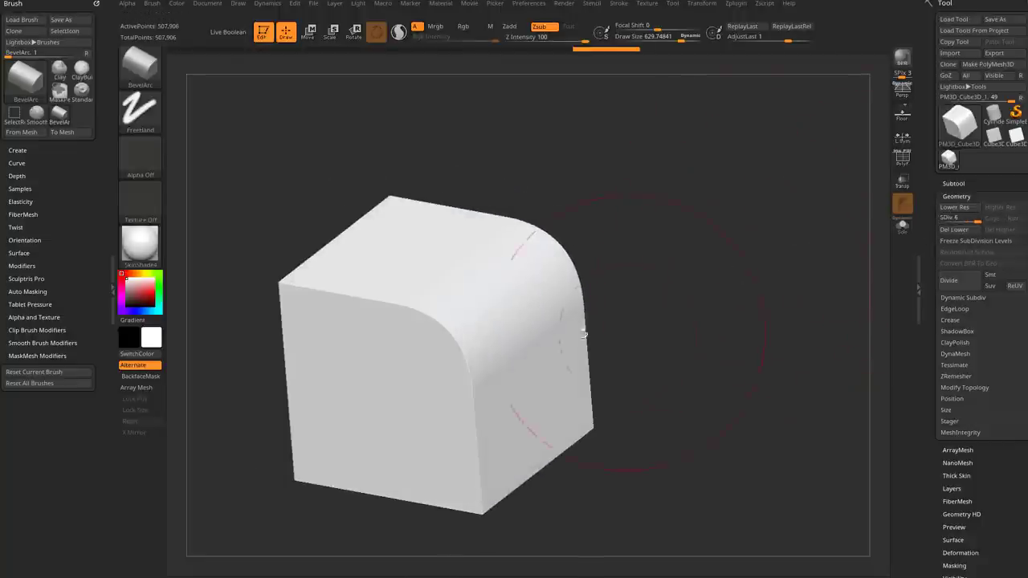
click(896, 161)
drag(478, 338, 540, 372)
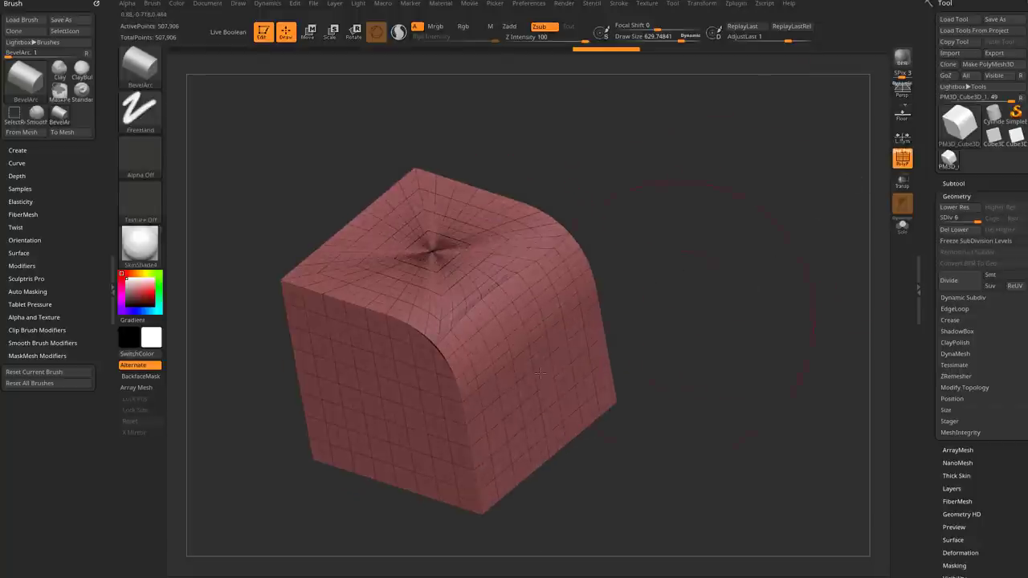
key(ctrl+z)
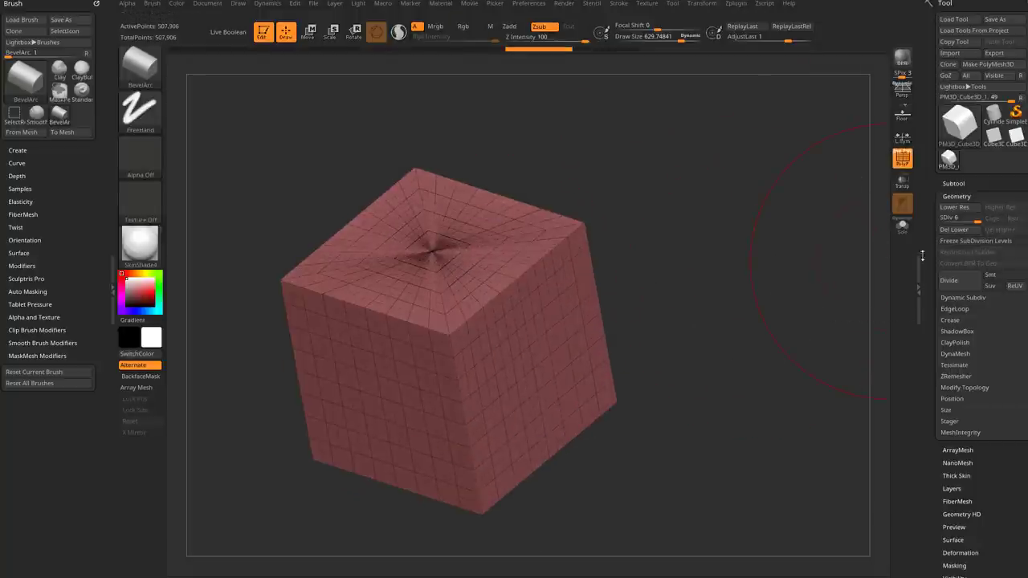
Step: Delete the cube's lower subdivision levels, and test a bevel on the upper front edge with the polyframe hidden, undoing it
click(976, 241)
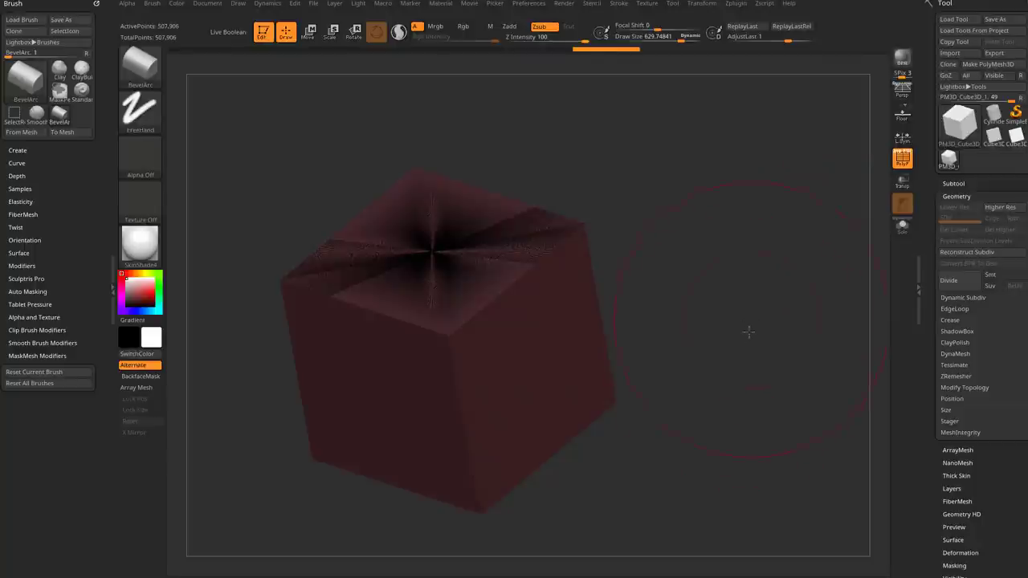
click(903, 158)
mouse_move(450, 305)
mouse_down()
mouse_move(438, 303)
mouse_move(562, 274)
mouse_up()
key(ctrl+z)
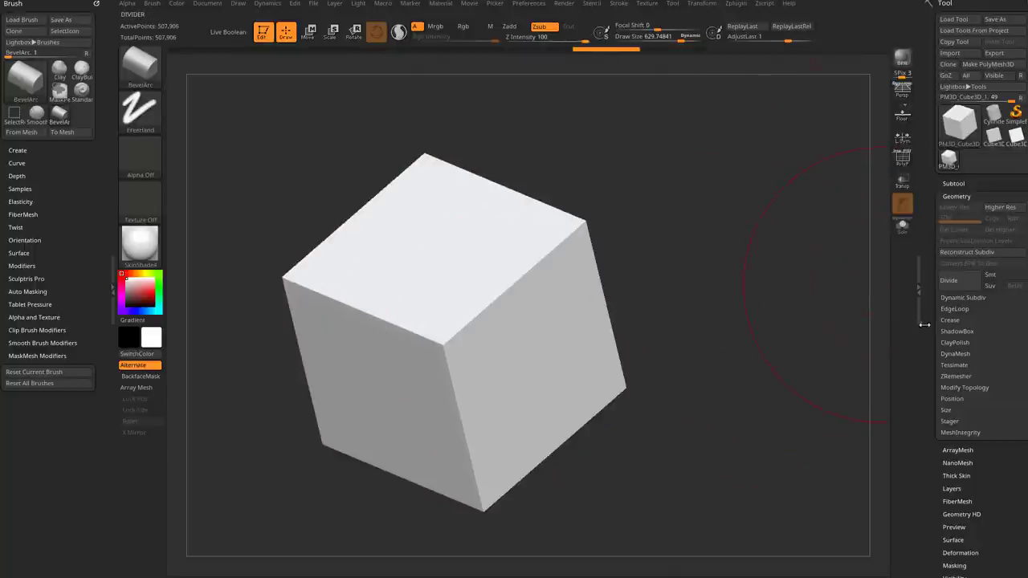
Step: Convert the cube to a DynaMesh at resolution 128
scroll(958, 299, down, 1)
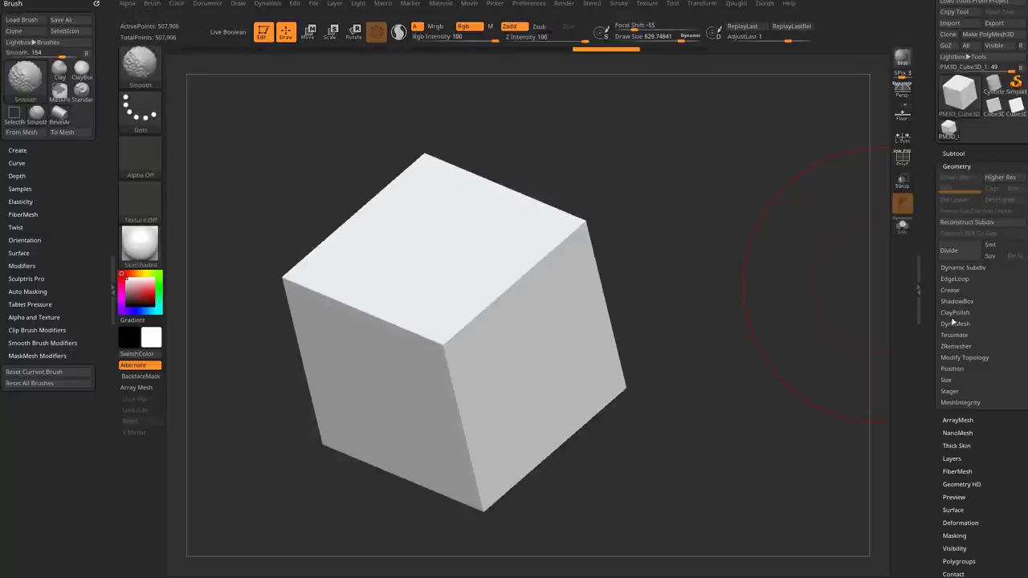
click(955, 323)
click(960, 341)
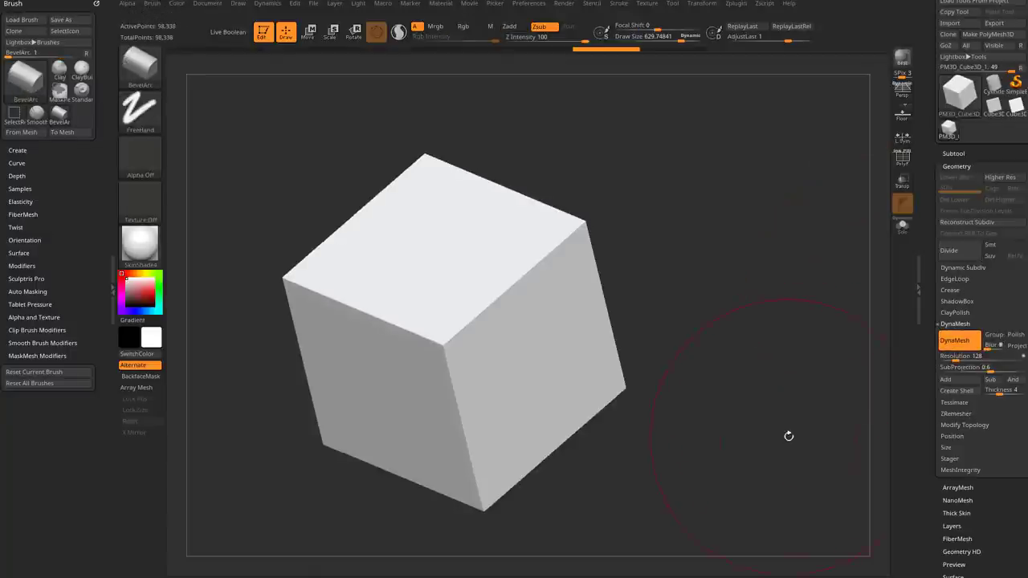
Step: Try bevelling the DynaMesh cube's upper front edge with the polyframe shown, and undo the bevel
key(shift+f)
drag(461, 330, 593, 215)
key(ctrl+z)
click(900, 165)
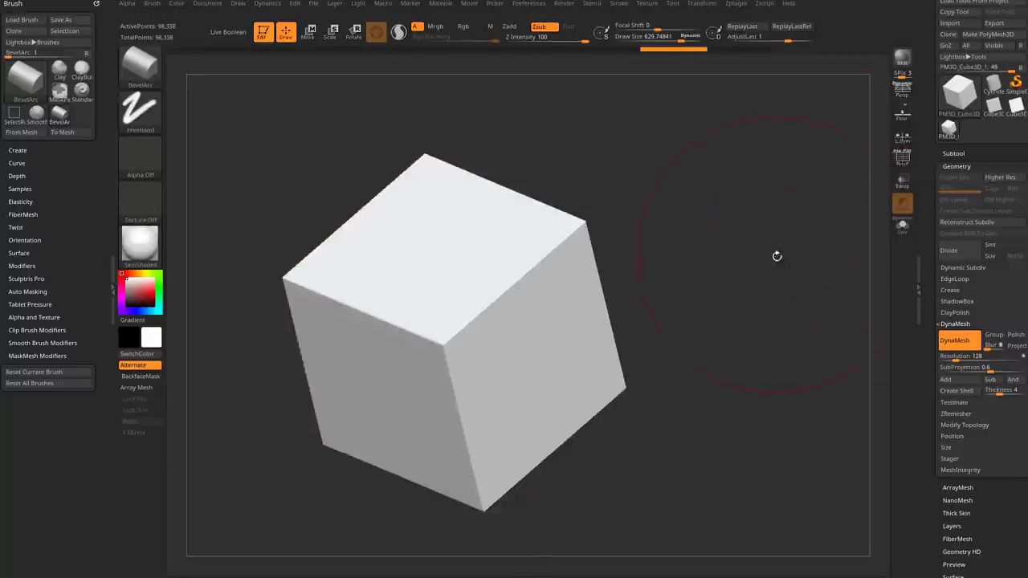
Step: Turn on Sculptris Pro mode and round the cube's upper front edge with BevelArc at a draw size of about 219
drag(776, 257, 693, 258)
click(398, 32)
click(903, 159)
key(s)
mouse_move(502, 304)
mouse_down()
mouse_move(450, 346)
mouse_move(531, 249)
mouse_move(604, 208)
mouse_move(557, 177)
mouse_up()
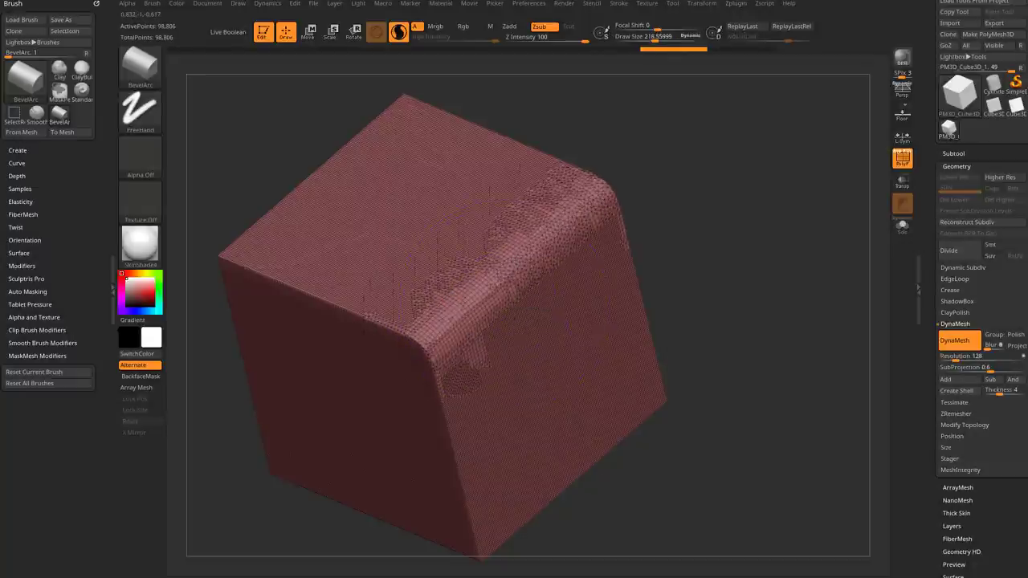
drag(751, 214, 744, 242)
key(shift+f)
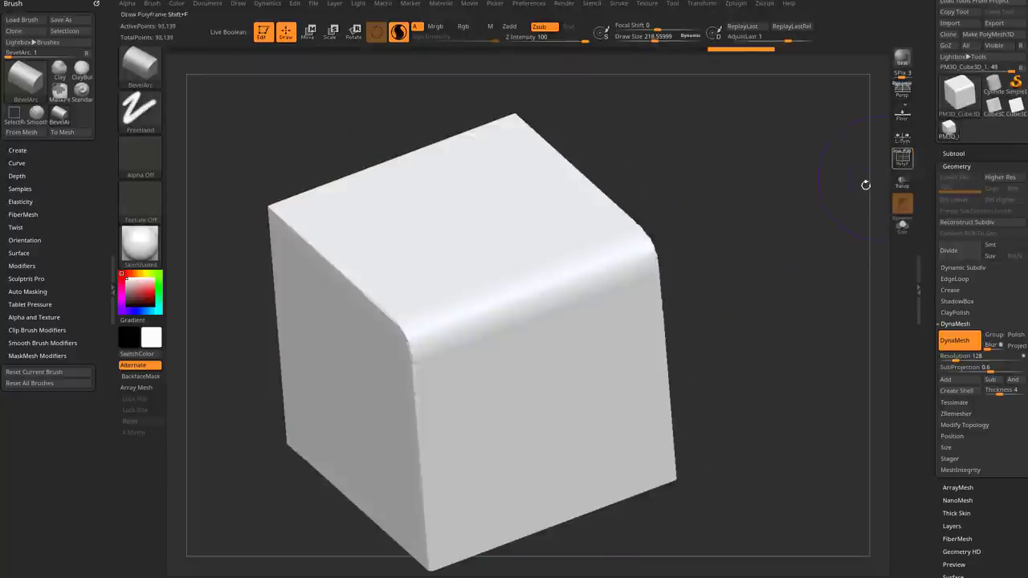
Step: Show the polyframe and undo the bevel and DynaMesh conversion to return to the cube with six subdivision levels
alt+drag(795, 266, 801, 239)
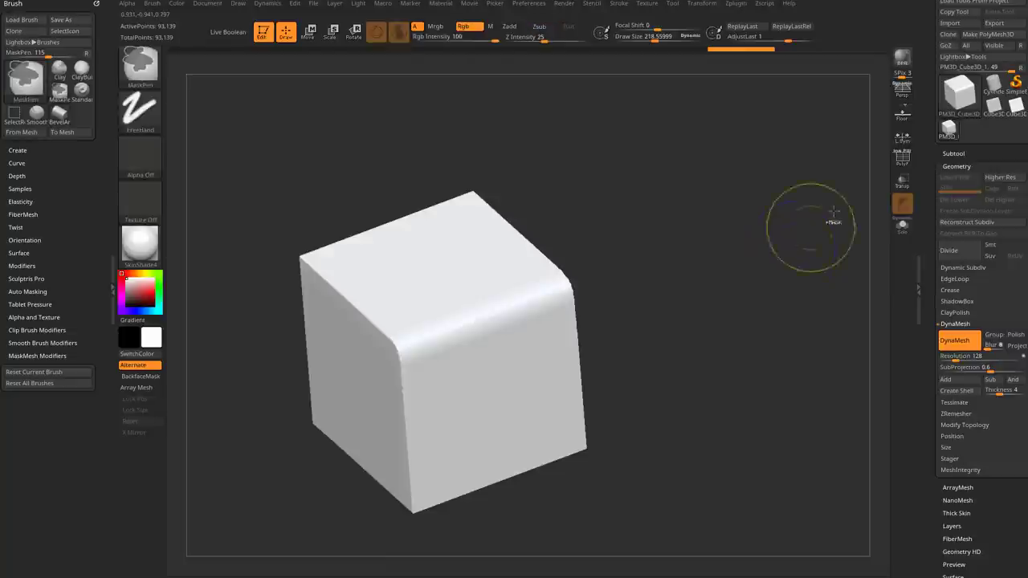
click(896, 160)
key(ctrl+z)
key(ctrl+z)
key(ctrl+z)
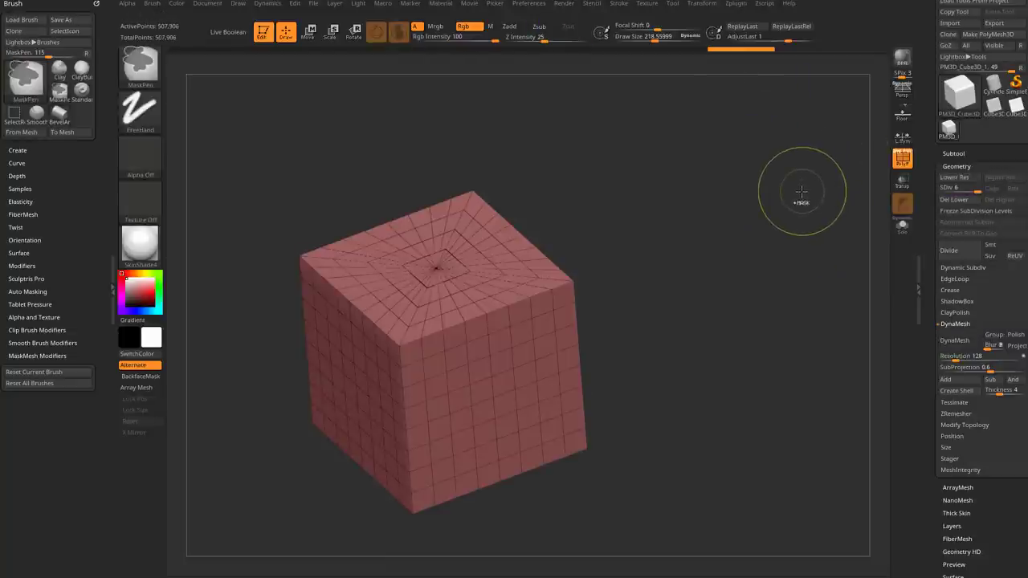
drag(724, 233, 719, 281)
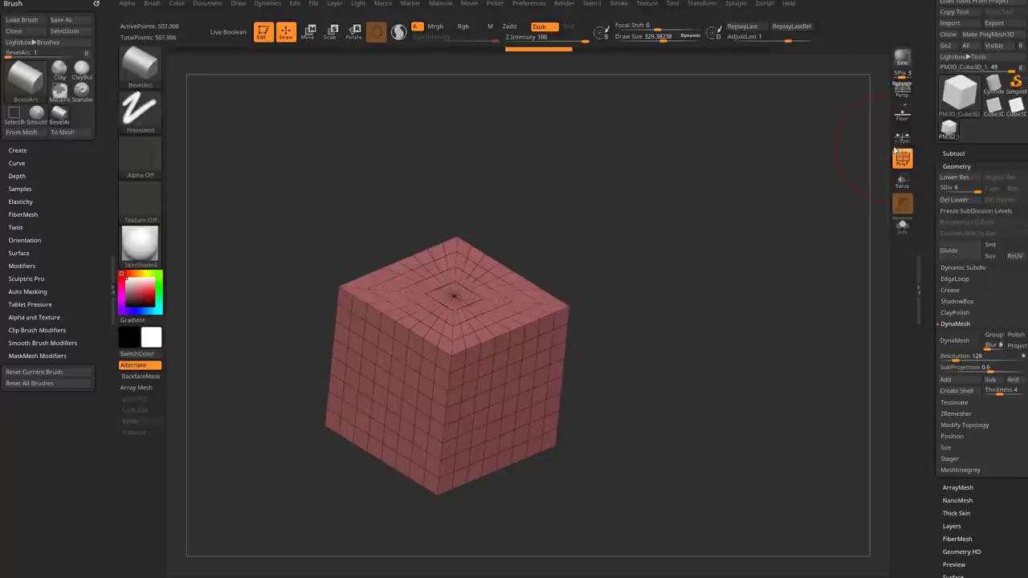
Step: Turn on the floor grid, and test a BevelArc stroke on the cube's upper front edge, undoing it
click(903, 114)
drag(739, 273, 727, 182)
drag(535, 294, 547, 382)
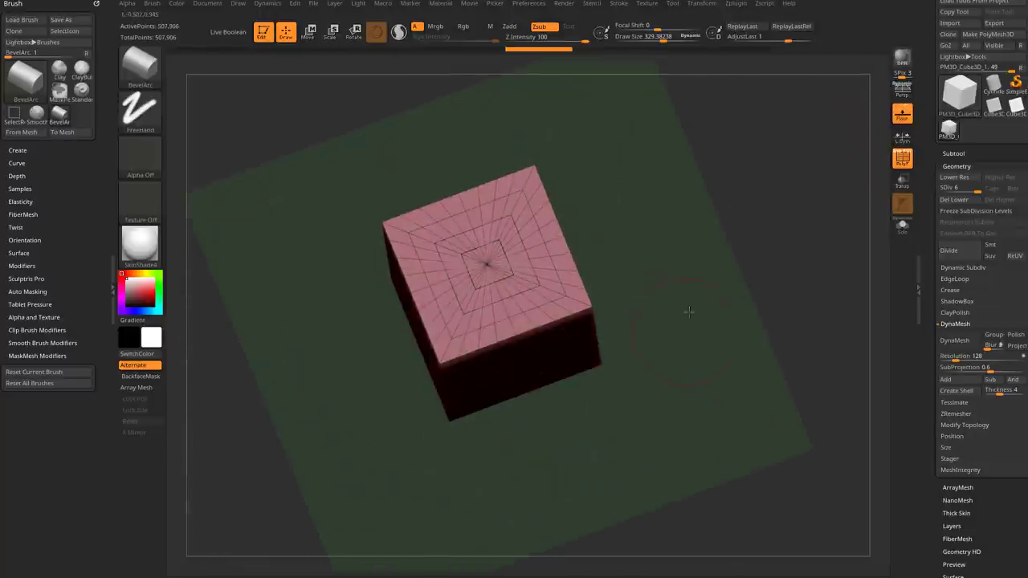
drag(687, 318, 678, 275)
mouse_move(490, 333)
mouse_down()
mouse_move(506, 378)
mouse_move(460, 355)
mouse_move(558, 322)
mouse_up()
key(ctrl+z)
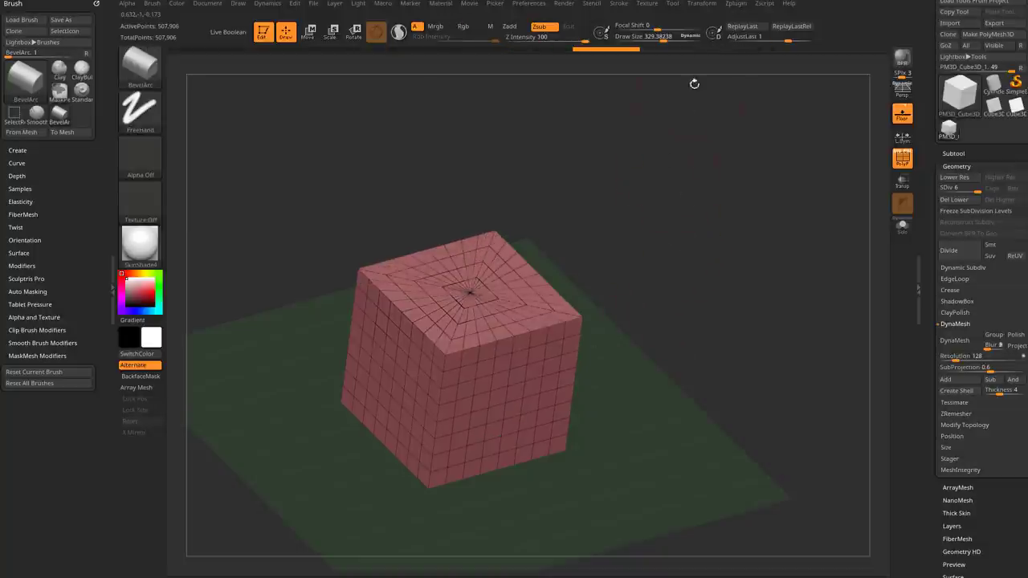
Step: Try bevelling several cube edges at once with symmetry at a draw size of about 491, and undo the bevels
click(704, 4)
click(739, 290)
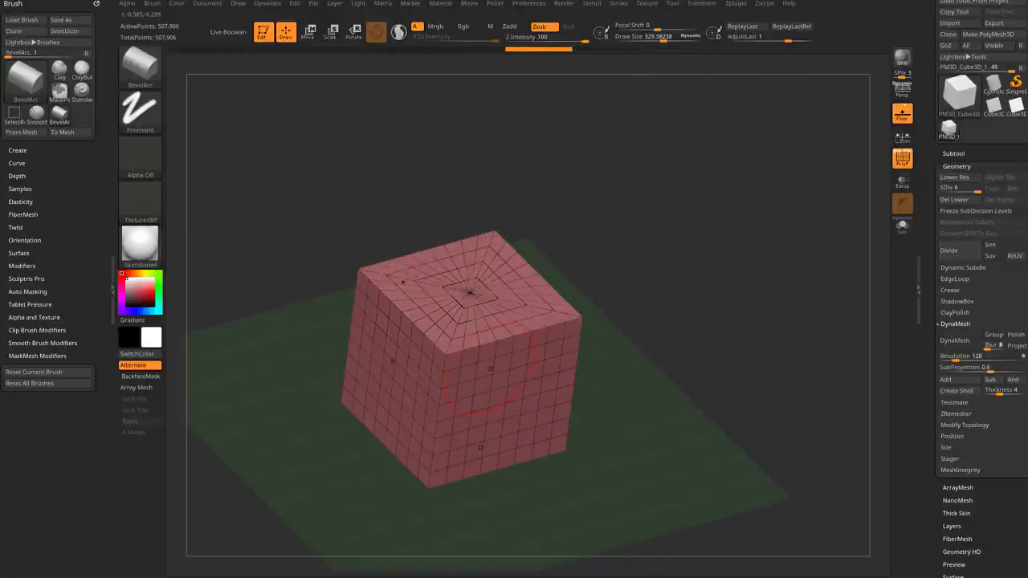
key(s)
mouse_move(460, 353)
mouse_down()
mouse_move(487, 333)
mouse_move(705, 266)
mouse_move(711, 296)
mouse_move(645, 237)
mouse_move(672, 302)
mouse_move(745, 345)
mouse_up()
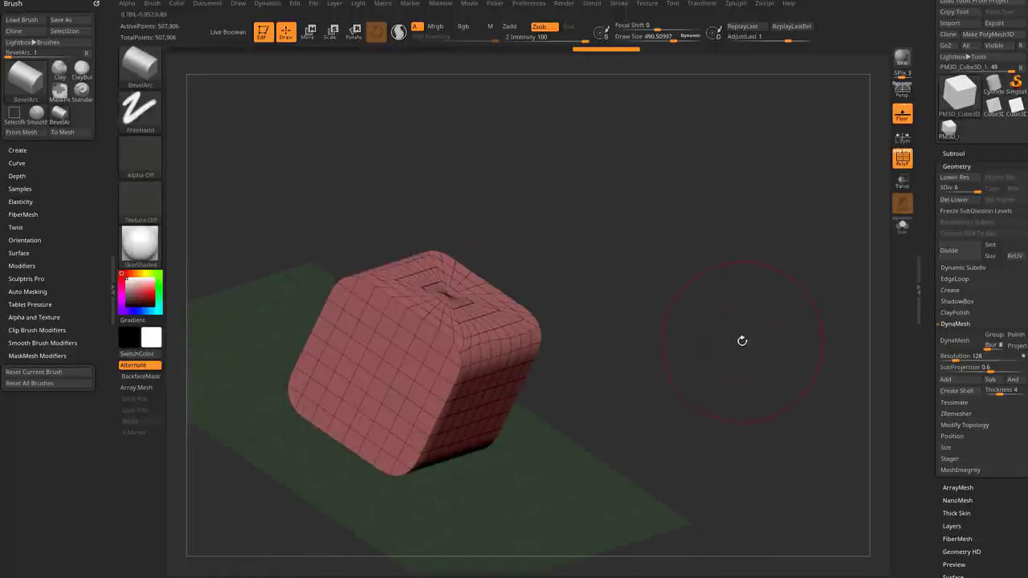
key(ctrl+z)
key(ctrl+z)
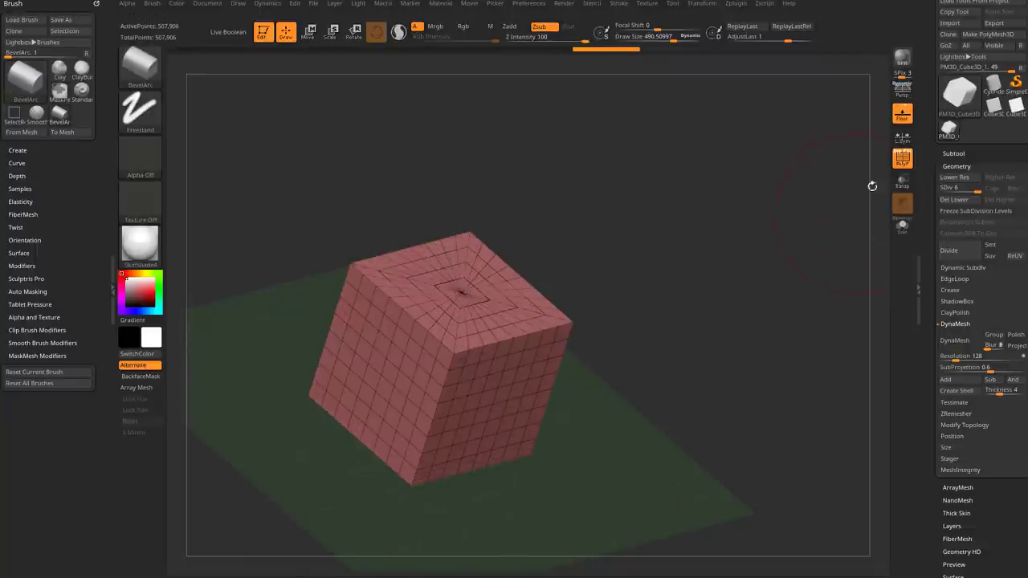
Step: Hide the polyframe, try bevelling the cube's upper front edge with BevelArc, and undo the bevel
key(shift+f)
drag(793, 210, 796, 247)
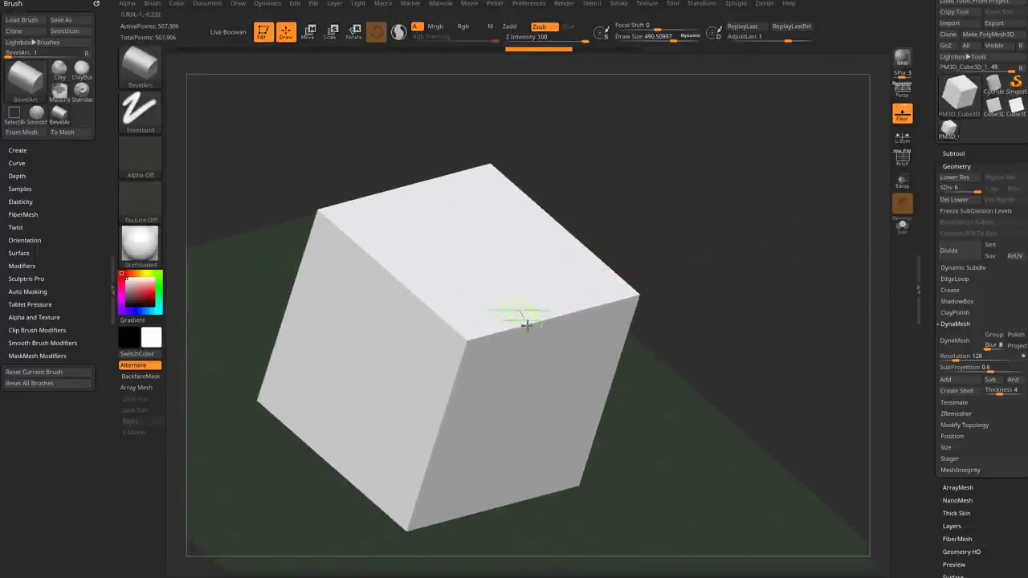
mouse_move(531, 354)
mouse_down()
mouse_move(519, 319)
mouse_move(595, 291)
mouse_up()
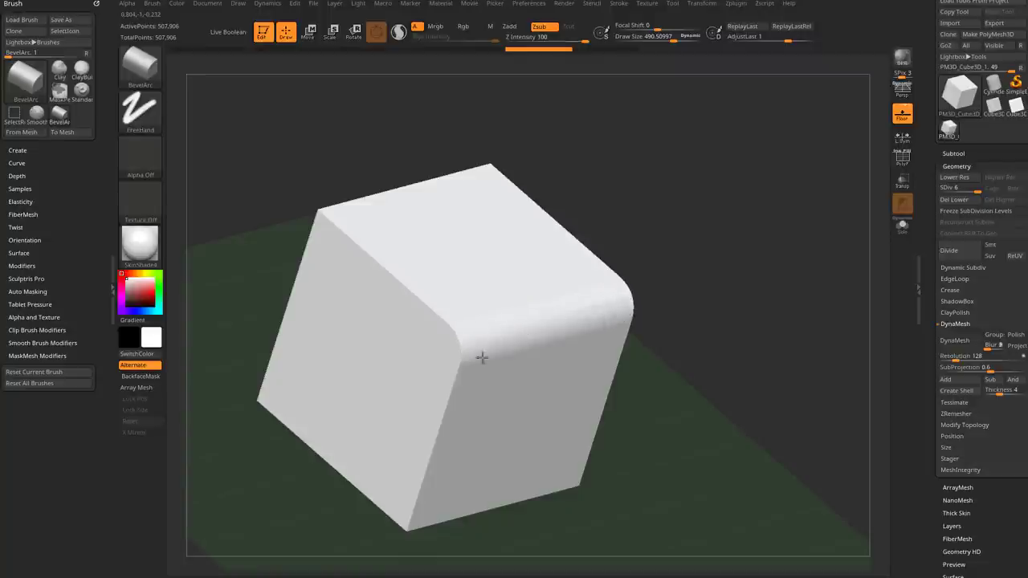
key(ctrl+z)
key(ctrl+z)
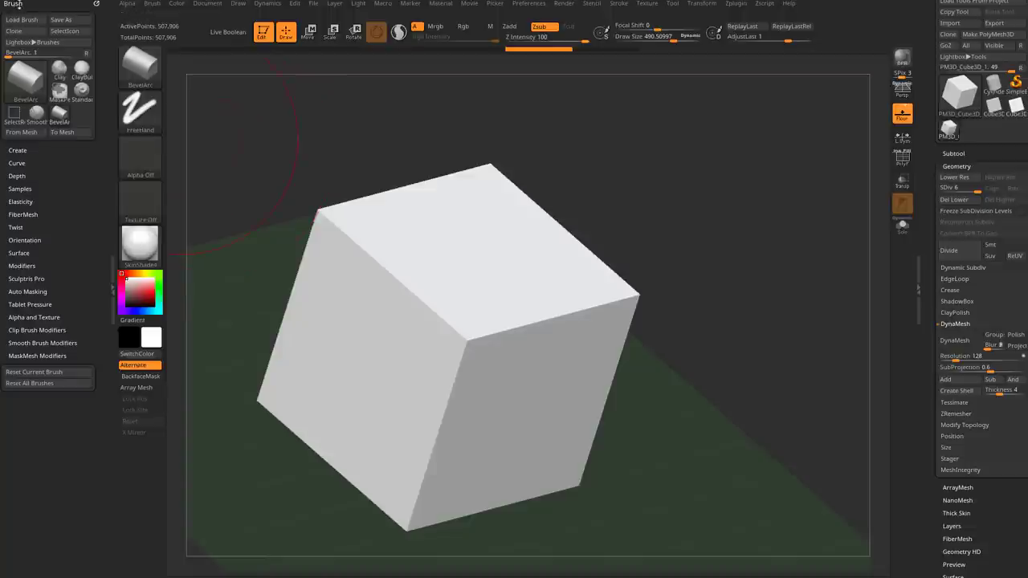
Step: Expand the BevelArc brush's modifier settings, and show the polyframe with the cube at subdivision level 1
click(26, 263)
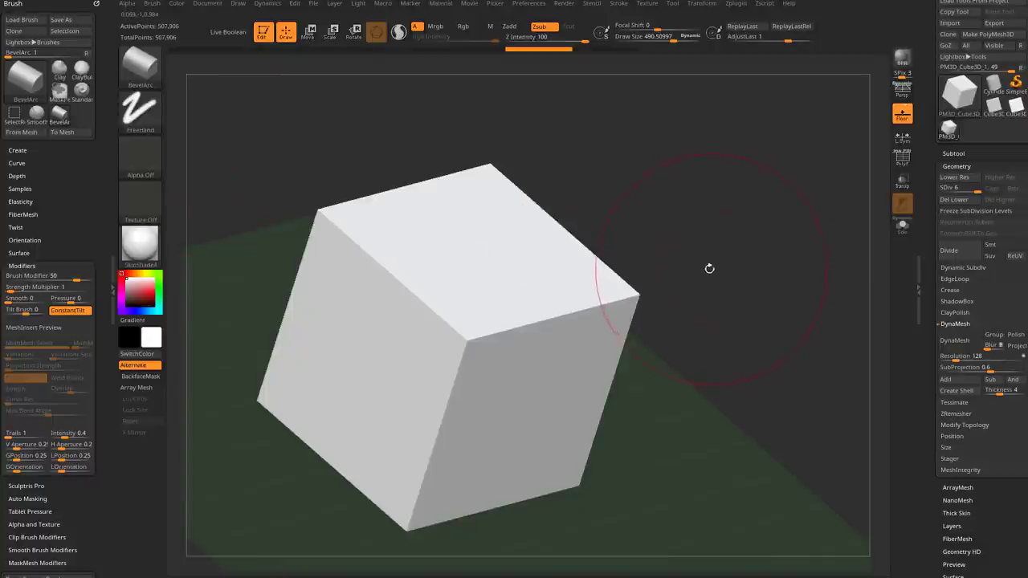
drag(707, 303, 746, 283)
drag(840, 175, 880, 185)
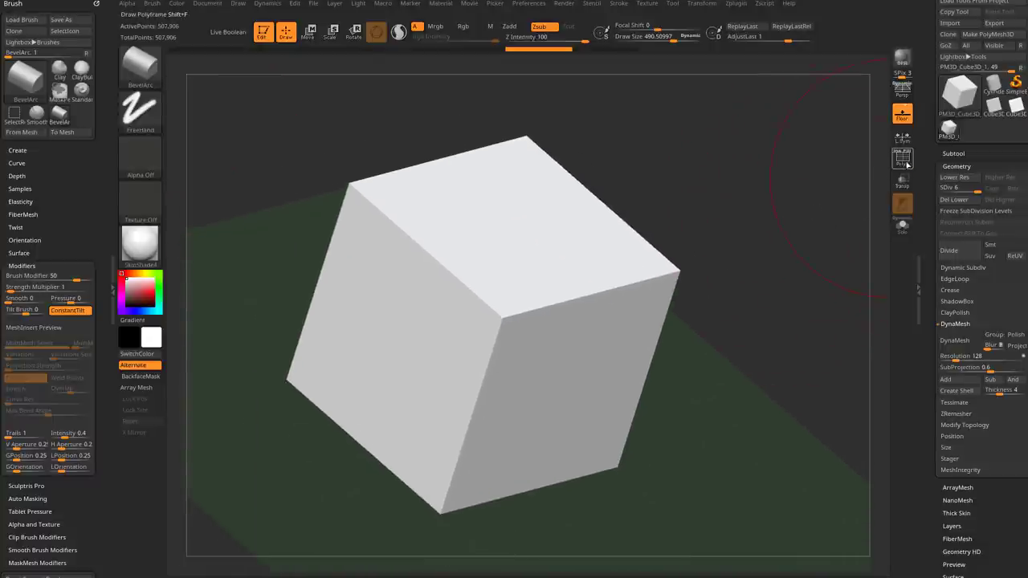
click(903, 157)
drag(787, 229, 854, 222)
click(948, 188)
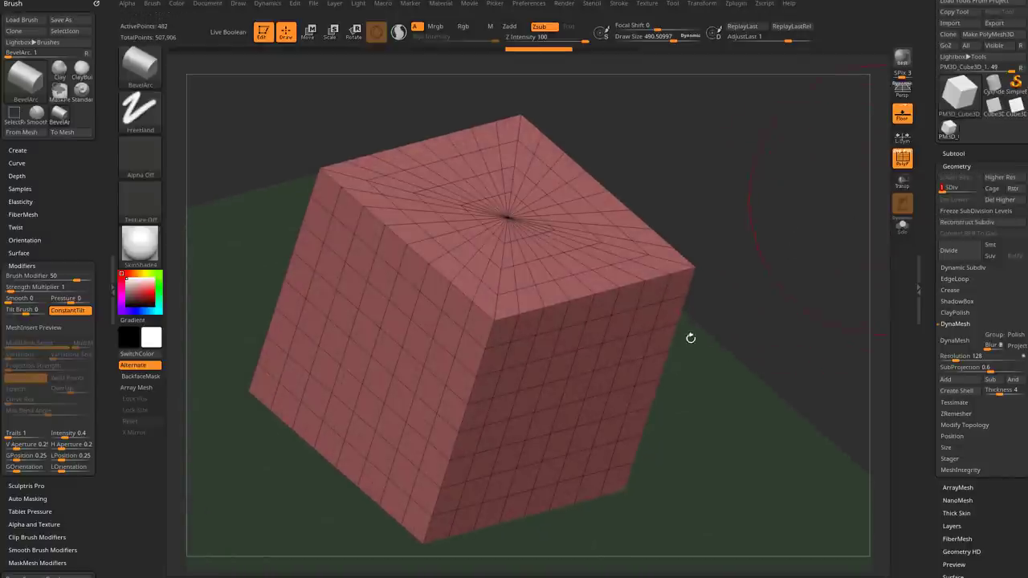
Step: Assign a separate polygroup to the side polygons at the cube's upper corners with the ZModeler brush
mouse_move(751, 275)
mouse_down()
mouse_move(733, 218)
mouse_move(776, 273)
mouse_move(771, 253)
mouse_up()
key(b)
key(z)
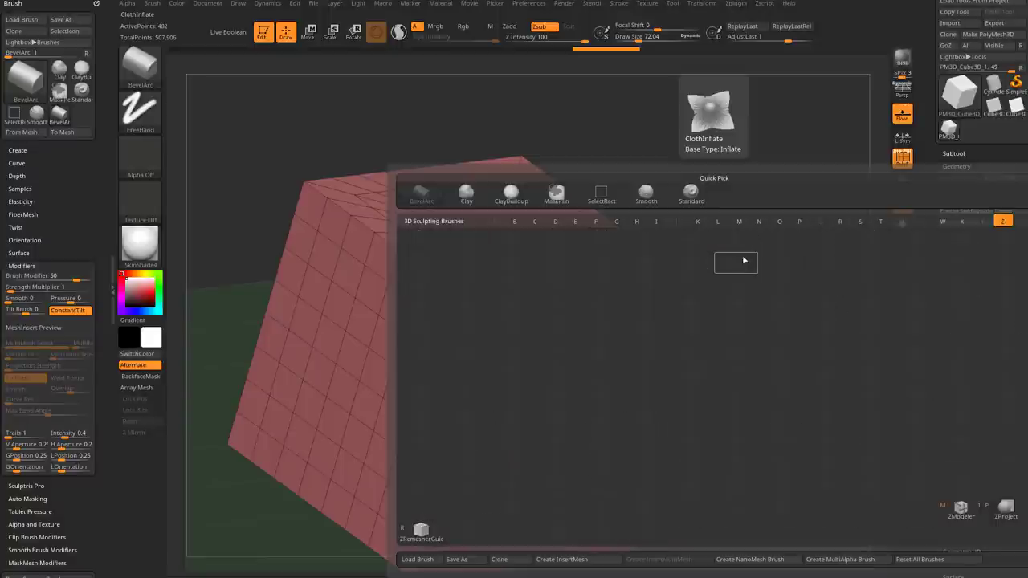
key(m)
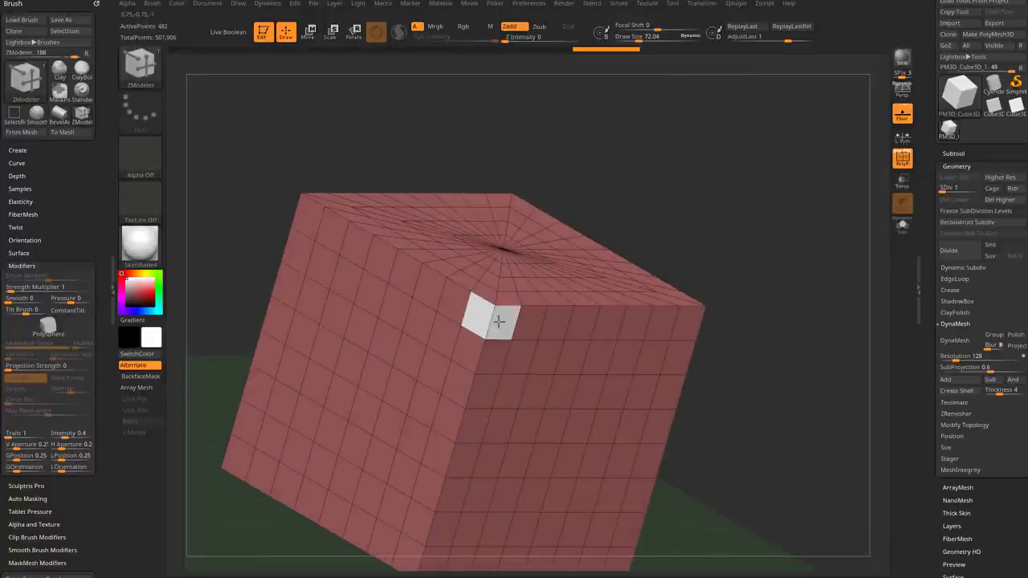
drag(750, 230, 647, 304)
alt+drag(547, 348, 573, 331)
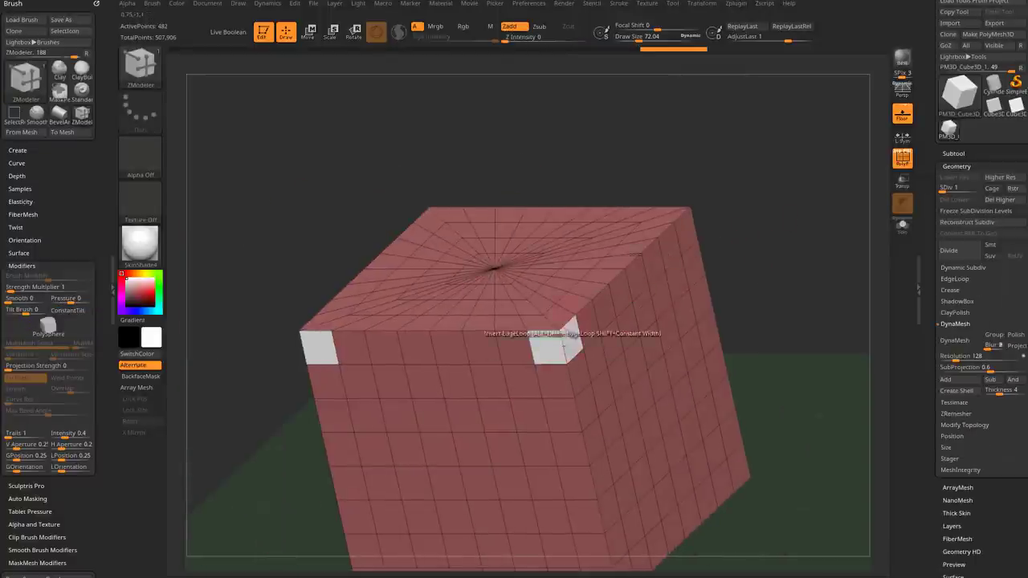
alt+drag(832, 119, 667, 269)
click(552, 332)
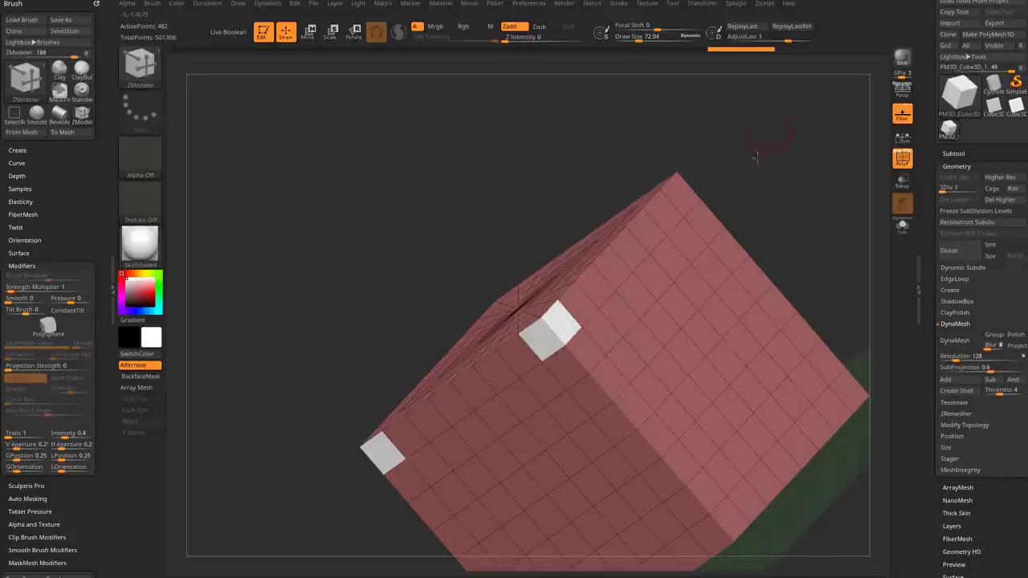
drag(757, 156, 719, 182)
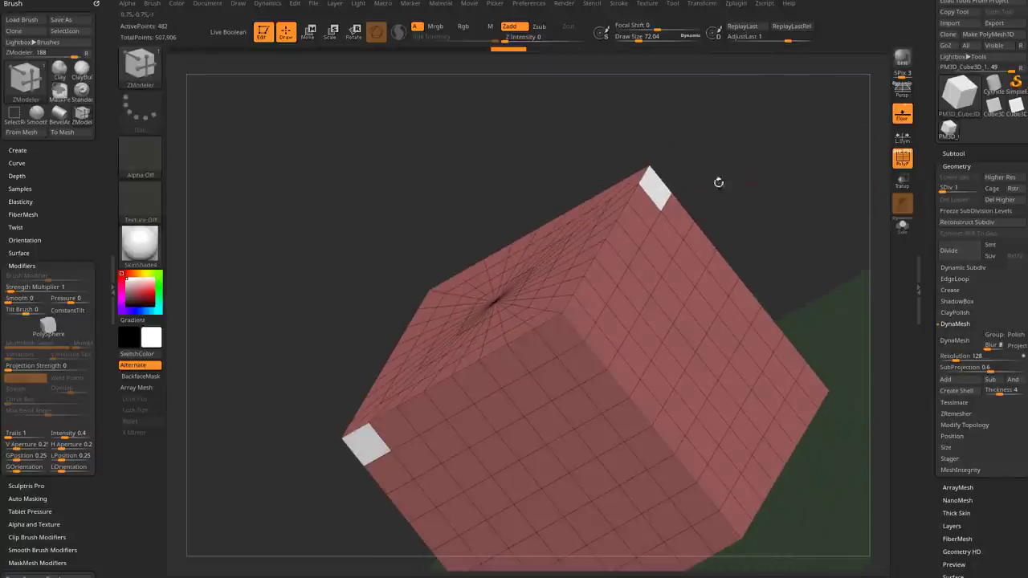
drag(699, 257, 721, 237)
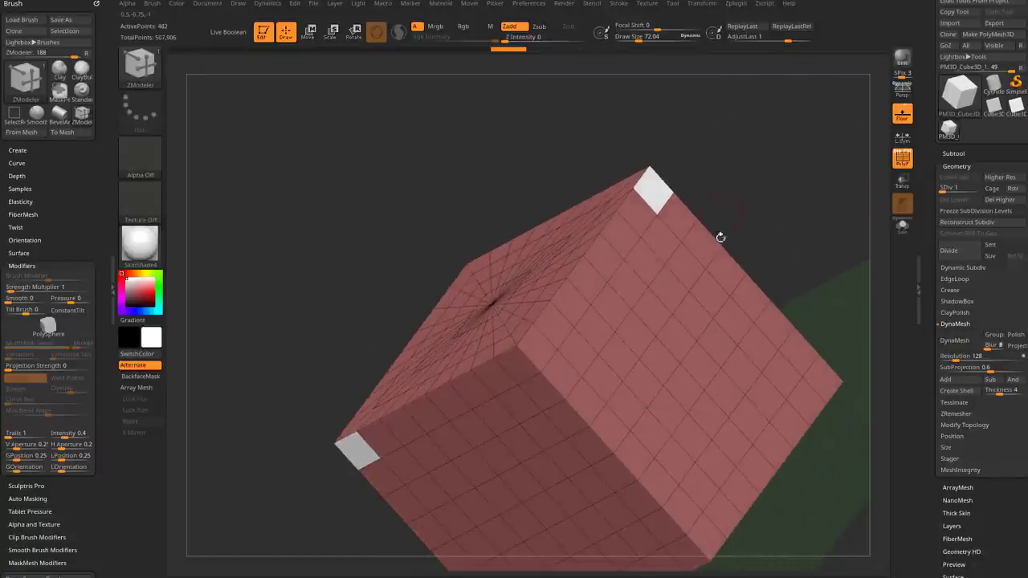
click(518, 363)
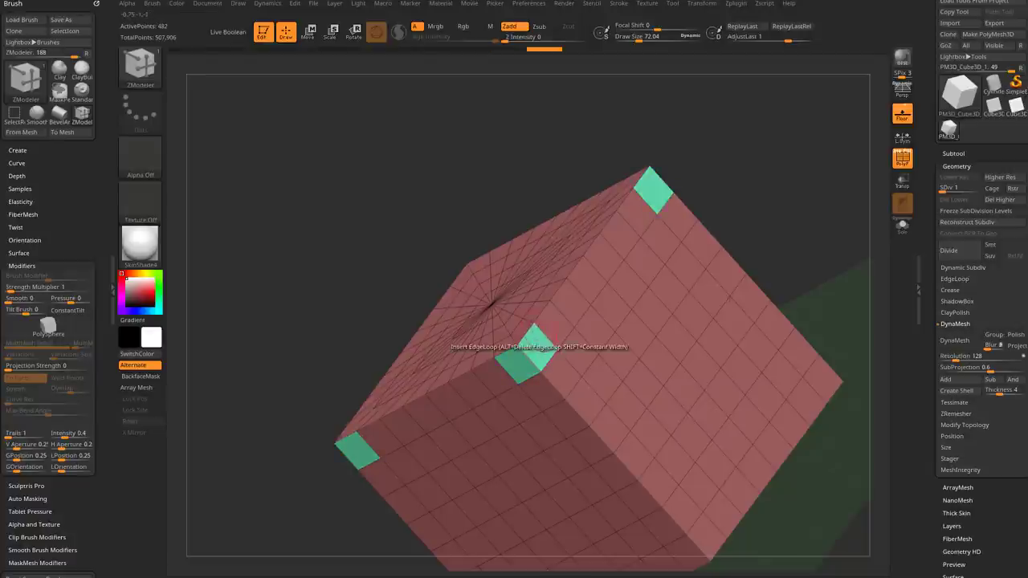
Step: Raise the cube back to subdivision level 6
drag(768, 321, 820, 326)
key(d)
key(d)
key(d)
key(d)
key(d)
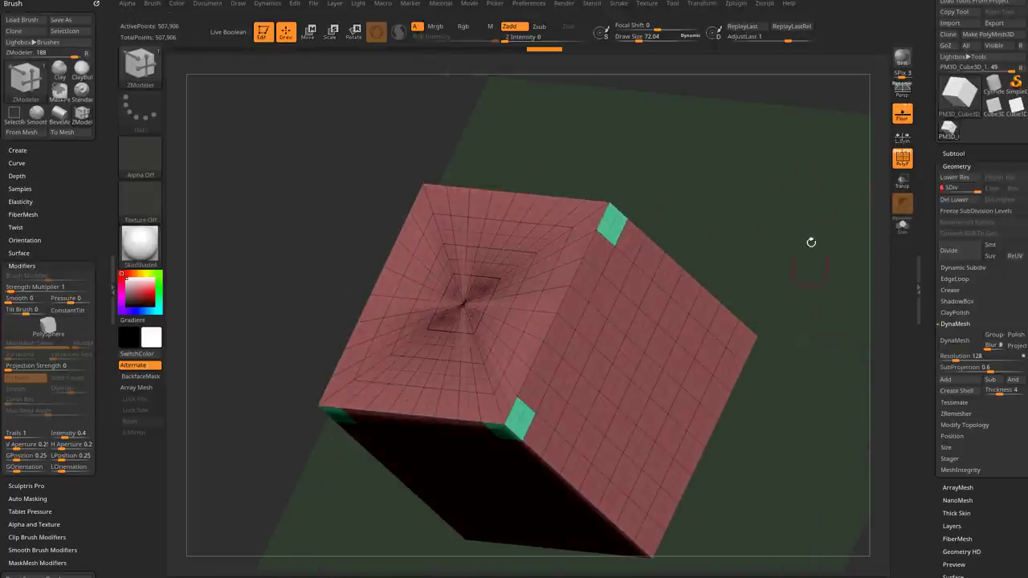
Step: Turn off the polyframe's wireframe lines while keeping the polygroup colours displayed
drag(812, 242, 773, 248)
drag(706, 180, 681, 193)
drag(755, 235, 825, 222)
click(898, 152)
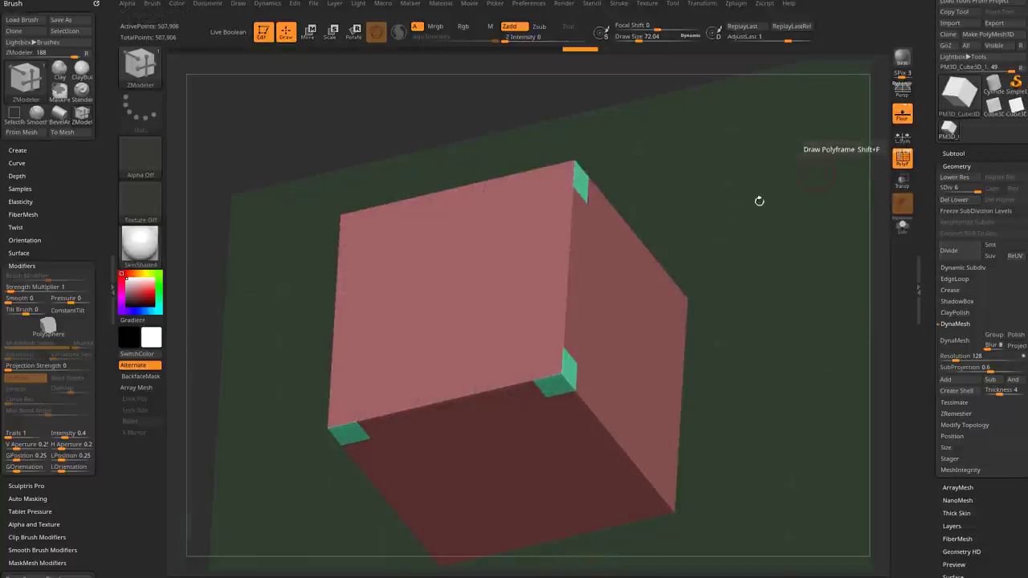
drag(759, 201, 914, 152)
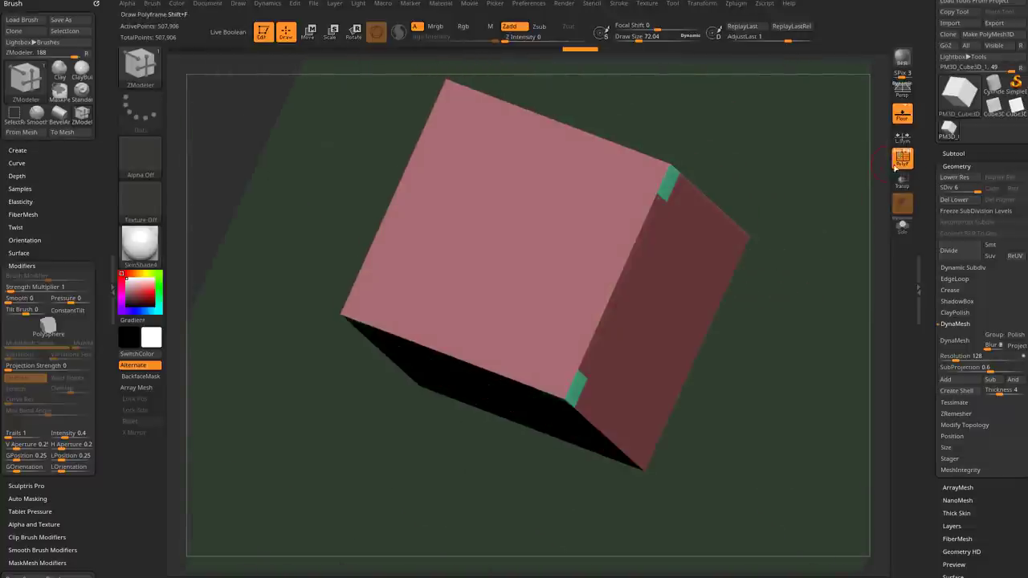
drag(852, 160, 821, 189)
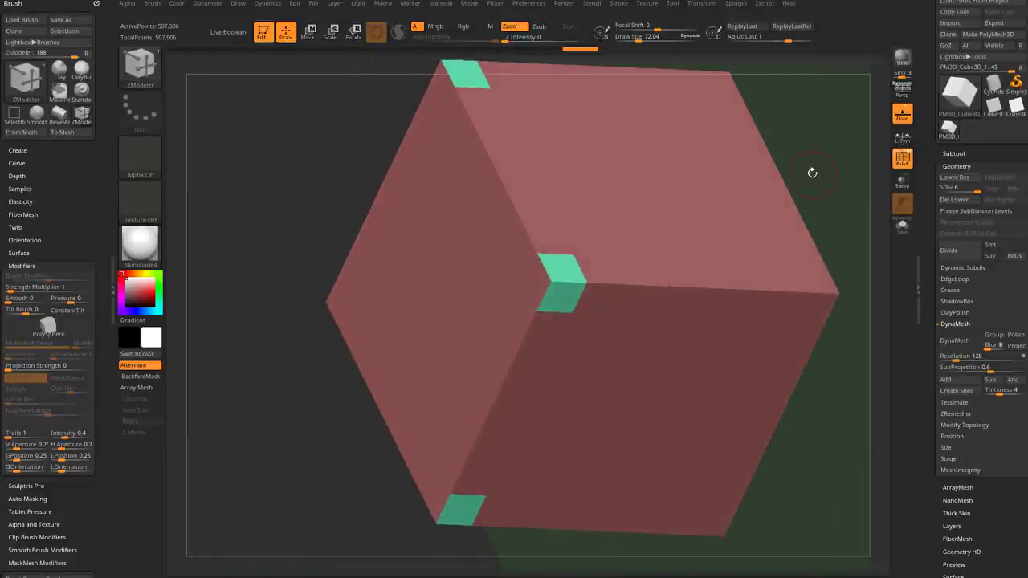
Step: Bevel the cube's upper edge using BevelArc at a draw size of about 345, guided by the corner polygroup
key(b)
key(b)
key(a)
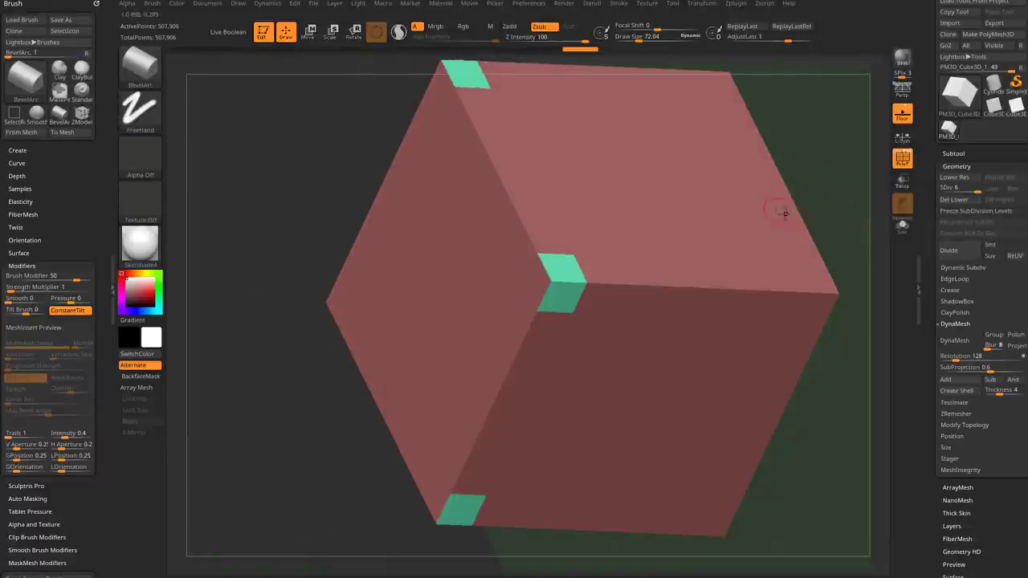
key(s)
mouse_move(832, 198)
mouse_down()
mouse_move(855, 198)
mouse_move(753, 216)
mouse_move(790, 194)
mouse_move(776, 188)
mouse_up()
key(s)
alt+drag(755, 155, 746, 189)
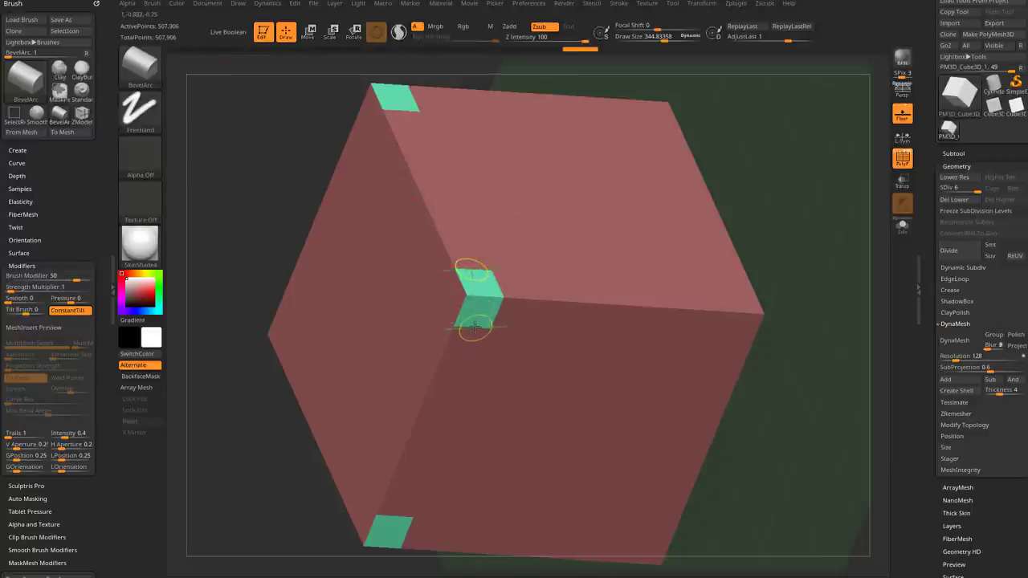
mouse_move(474, 325)
mouse_down()
mouse_move(490, 291)
mouse_move(711, 310)
mouse_up()
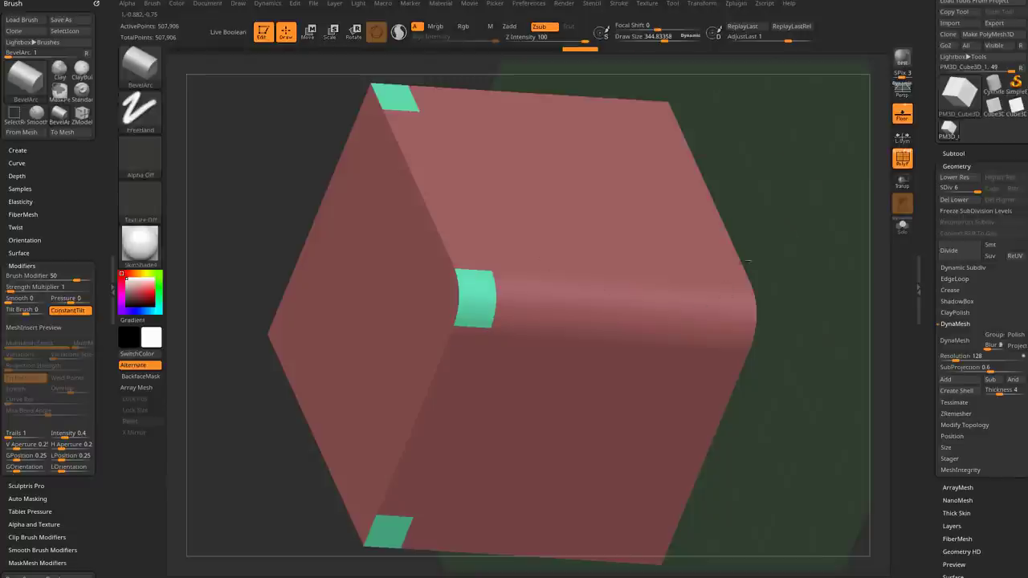
Step: Set the BevelArc brush's Brush Modifier to 100
drag(748, 260, 667, 274)
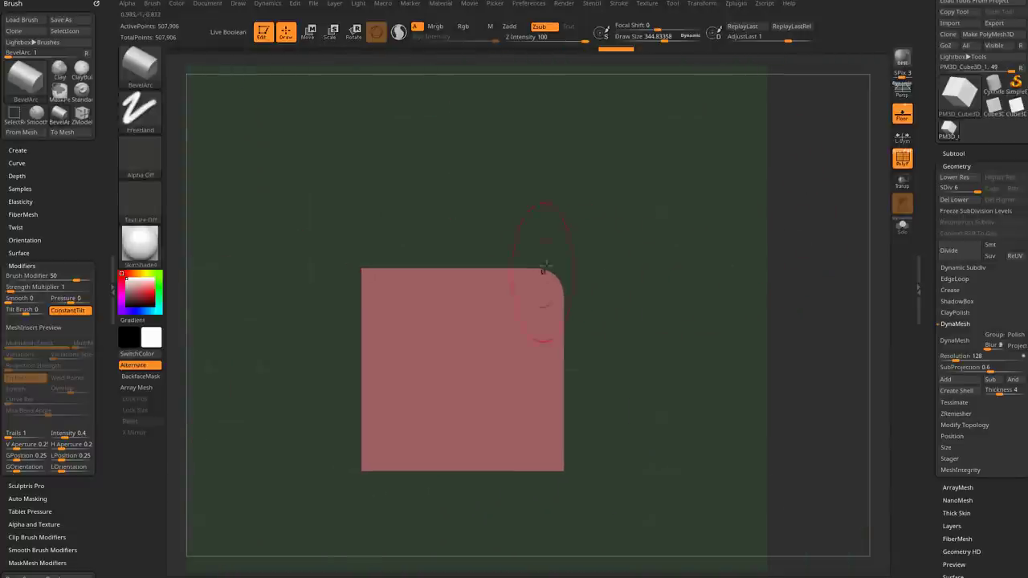
drag(546, 265, 548, 275)
shift+right_drag(546, 274, 711, 204)
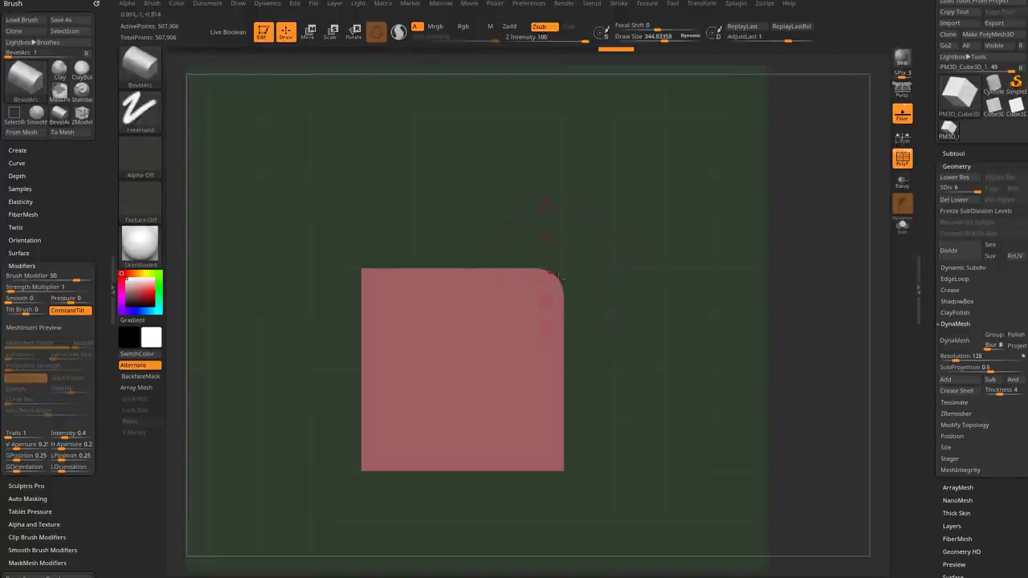
alt+drag(663, 257, 652, 276)
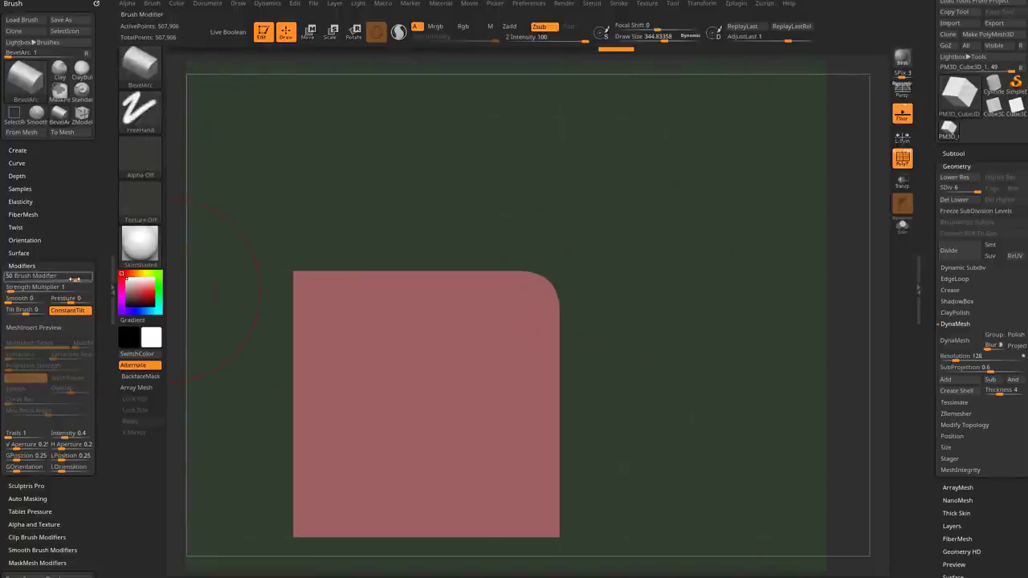
drag(78, 279, 101, 274)
Step: Bevel the opposite edge of the cube's top face with BevelArc at a draw size of about 598
mouse_move(640, 202)
alt+mouse_down()
mouse_move(689, 190)
mouse_move(697, 214)
mouse_move(867, 165)
alt+mouse_up()
key(s)
drag(706, 233, 719, 234)
alt+drag(627, 274, 641, 233)
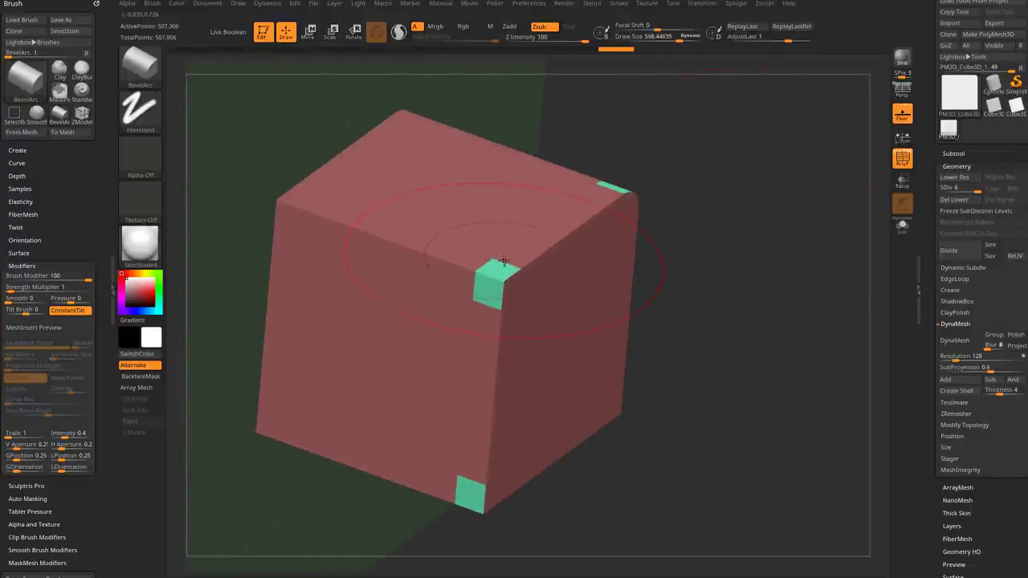
mouse_move(486, 303)
mouse_down()
mouse_move(365, 249)
mouse_move(313, 249)
mouse_up()
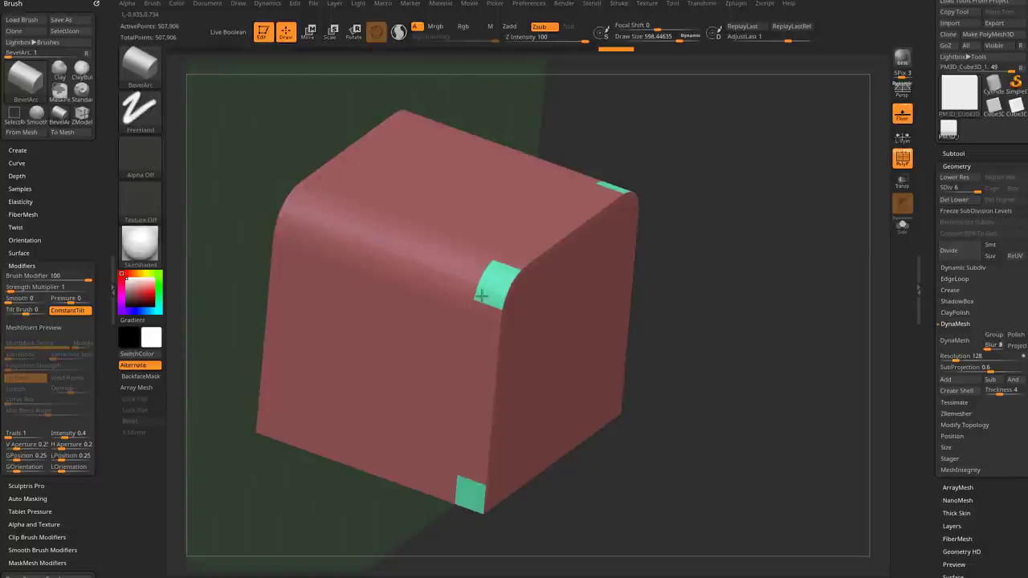
Step: Lower the BevelArc brush's Brush Modifier to 25
shift+drag(762, 232, 683, 195)
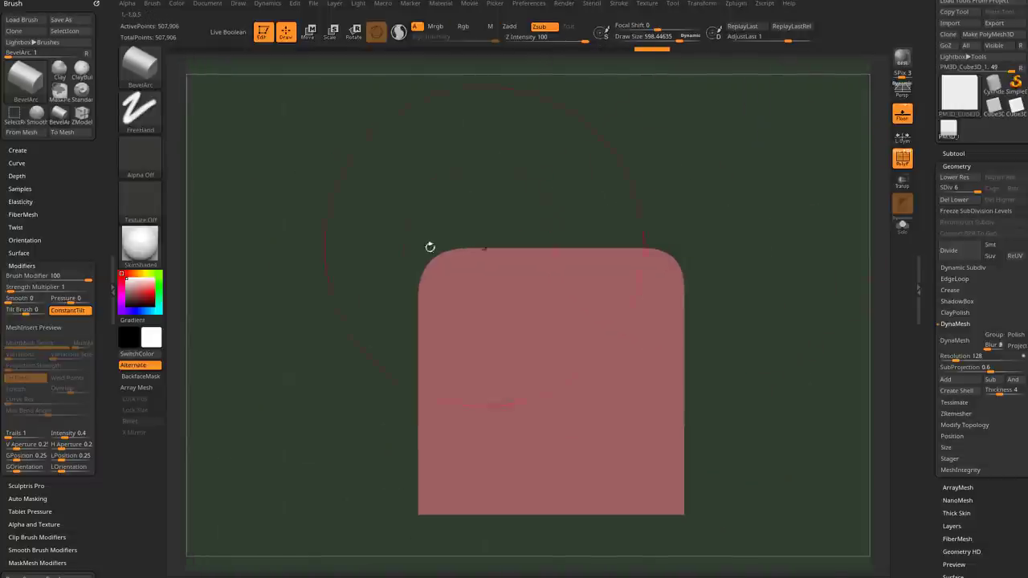
right_drag(683, 203, 707, 206)
click(84, 277)
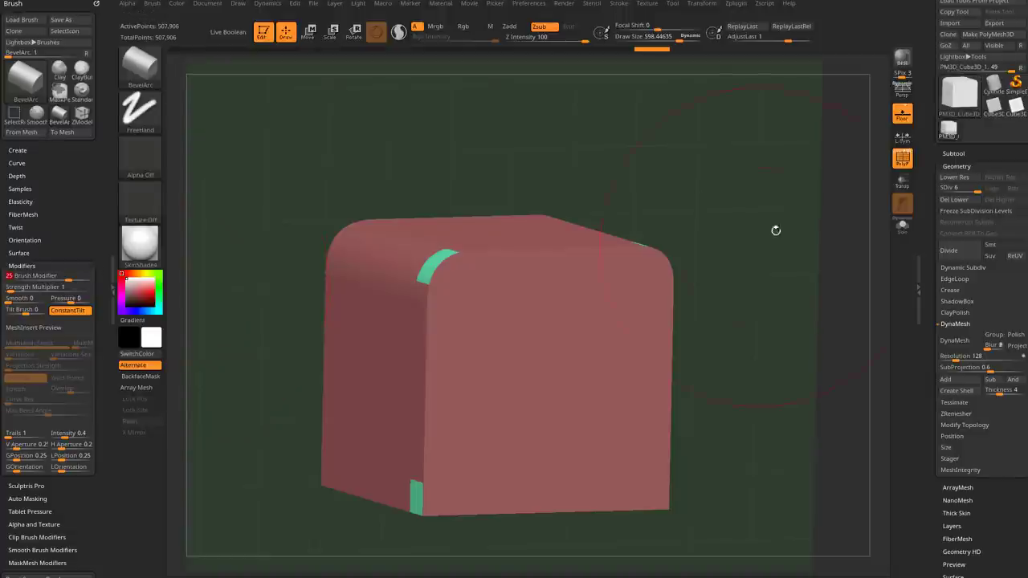
Step: Bevel one of the cube's lower edges with BevelArc at a Brush Modifier of 25, guided by the corner polygroup
right_drag(776, 231, 491, 342)
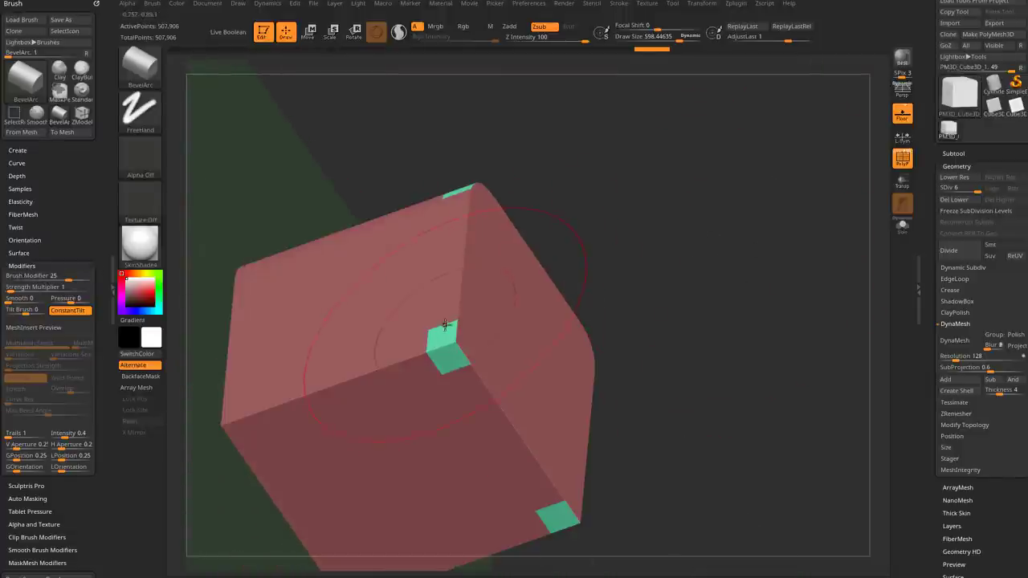
mouse_move(456, 367)
mouse_down()
mouse_move(273, 405)
mouse_move(218, 389)
mouse_up()
shift+right_drag(444, 358, 672, 307)
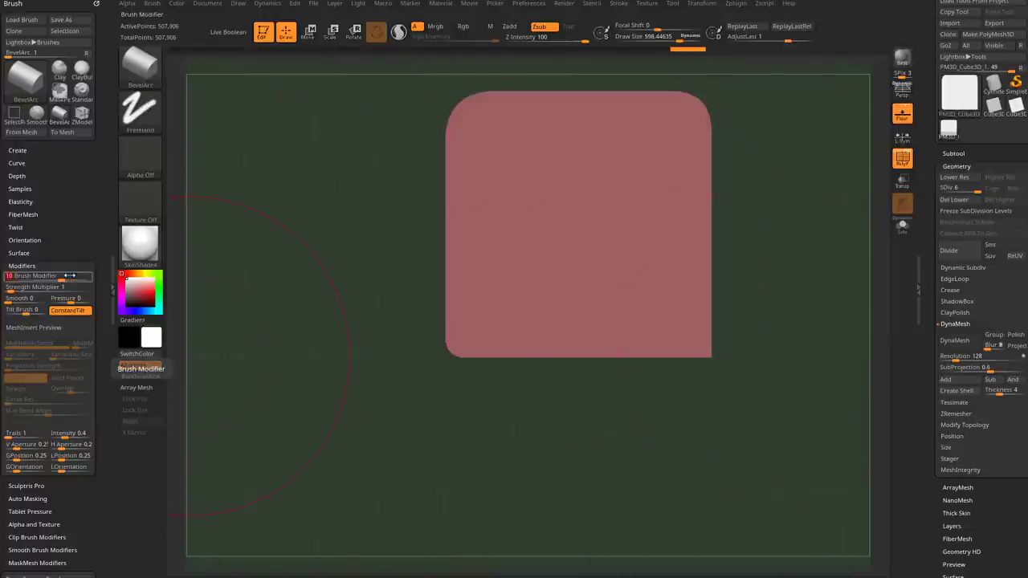
Step: Lower the BevelArc Brush Modifier to 10, bevel the remaining lower edge, and align the view with the cube's profile
mouse_move(679, 223)
right_down()
mouse_move(732, 298)
mouse_move(589, 301)
right_up()
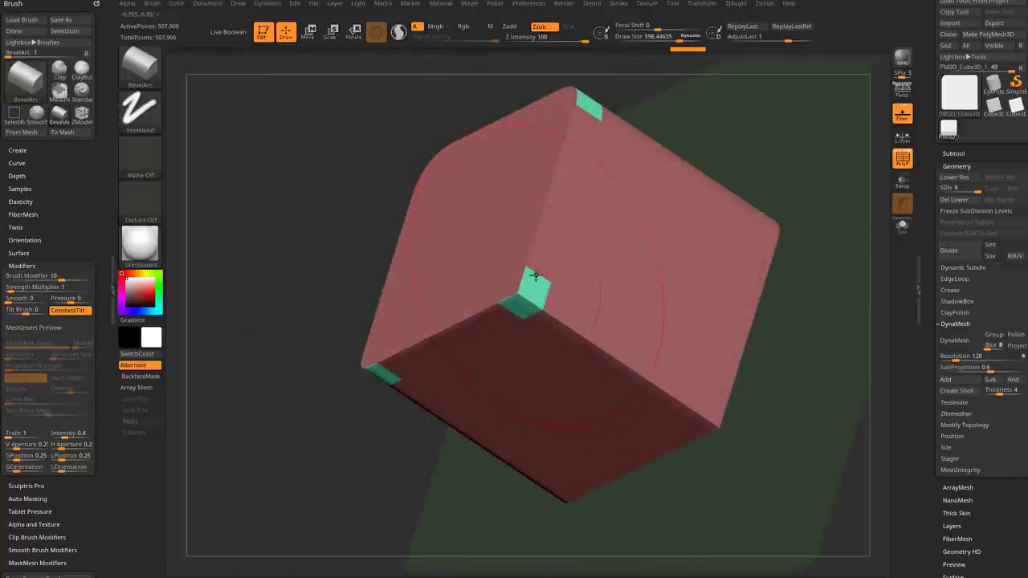
drag(509, 310, 543, 276)
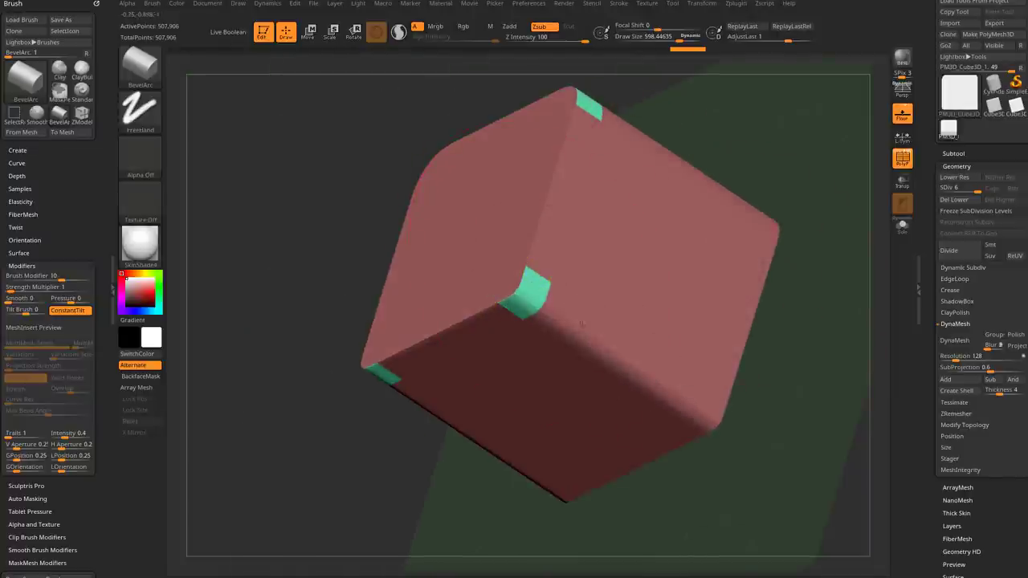
shift+drag(735, 411, 601, 261)
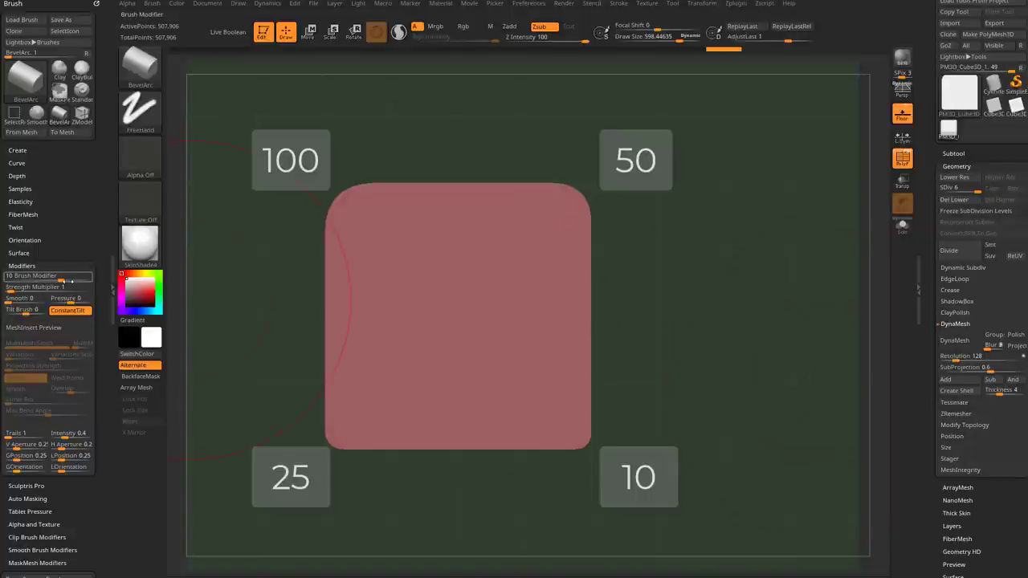
Step: Set the BevelArc Brush Modifier to -100 and re-bevel the last rounded lower edge along its corner polygroup
drag(57, 277, 26, 278)
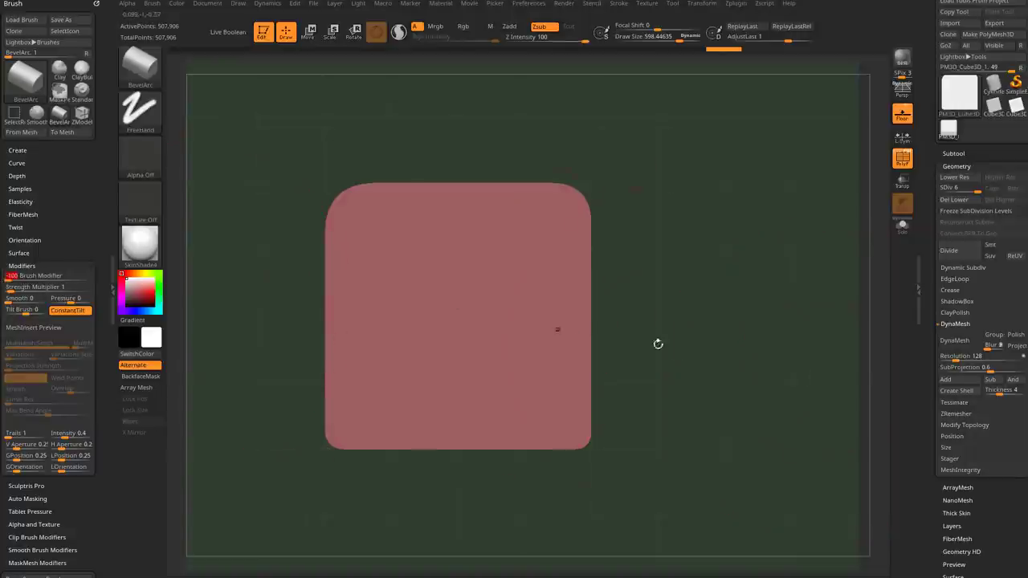
drag(656, 344, 556, 401)
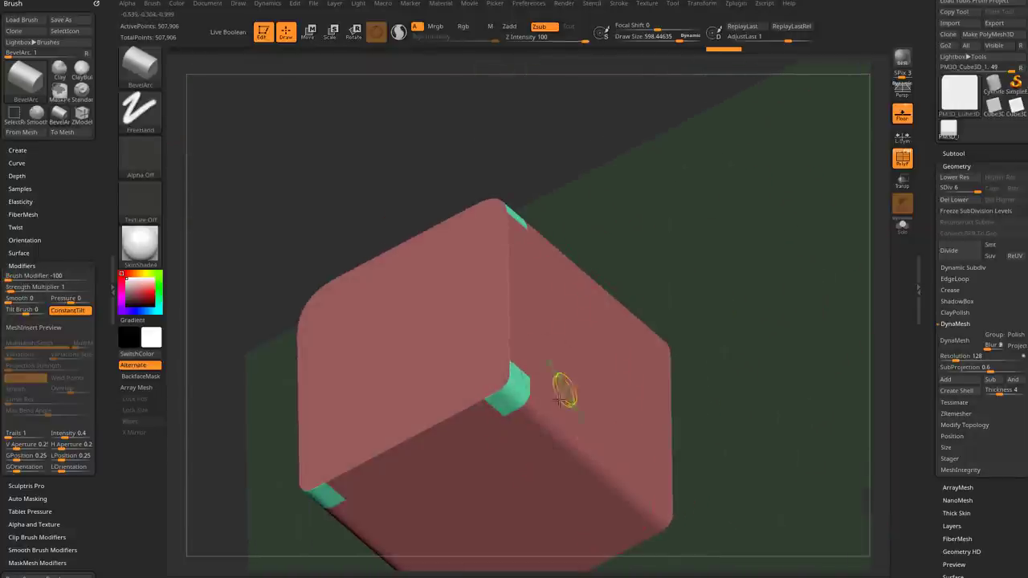
mouse_move(518, 460)
mouse_down()
mouse_move(528, 411)
mouse_move(633, 500)
mouse_up()
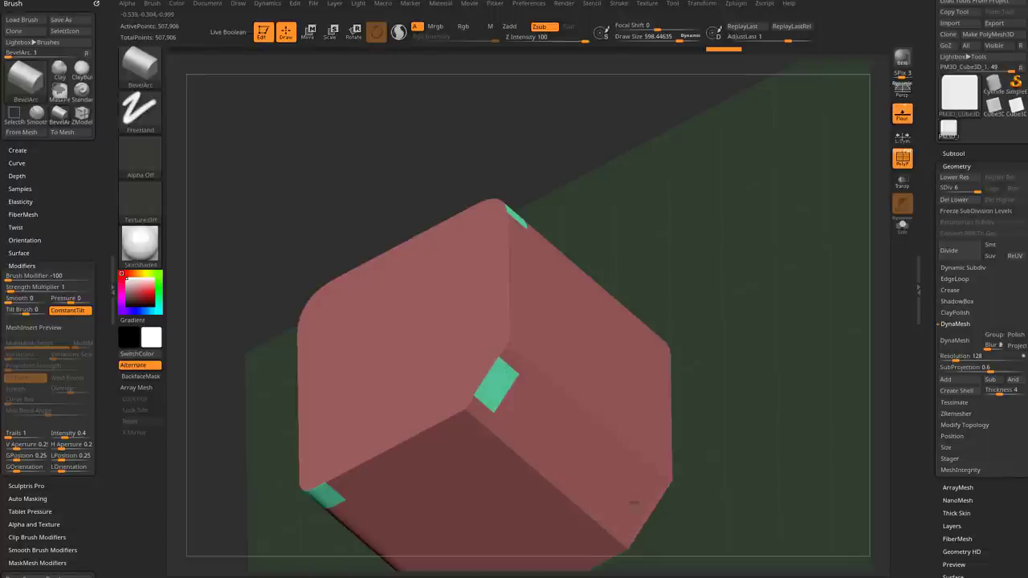
mouse_move(723, 482)
mouse_down()
mouse_move(748, 441)
mouse_move(745, 423)
mouse_move(783, 410)
mouse_up()
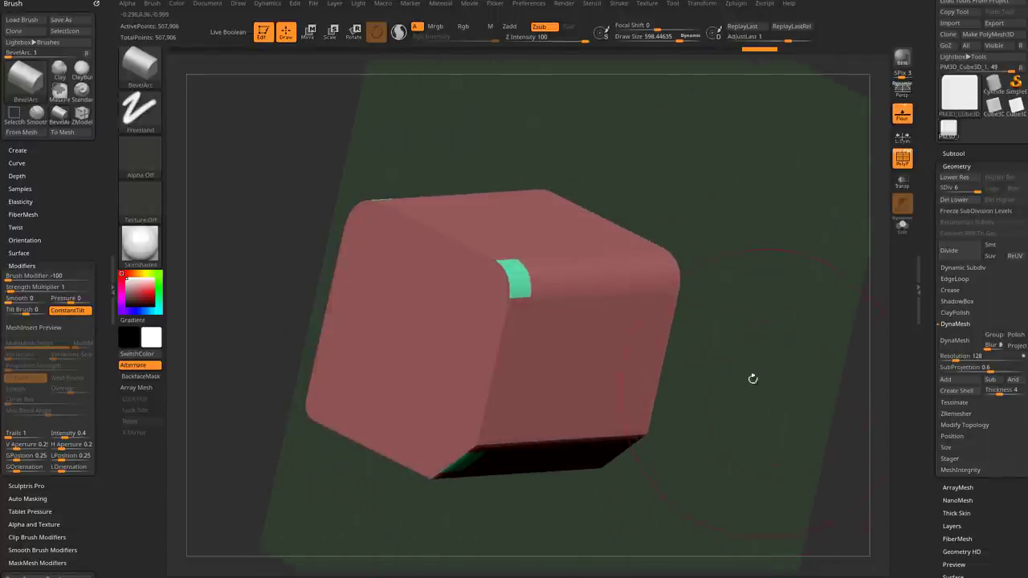
Step: Switch to the BevelFlat brush and flatten the cube's rounded upper edge at a draw size of about 598
key(b)
key(b)
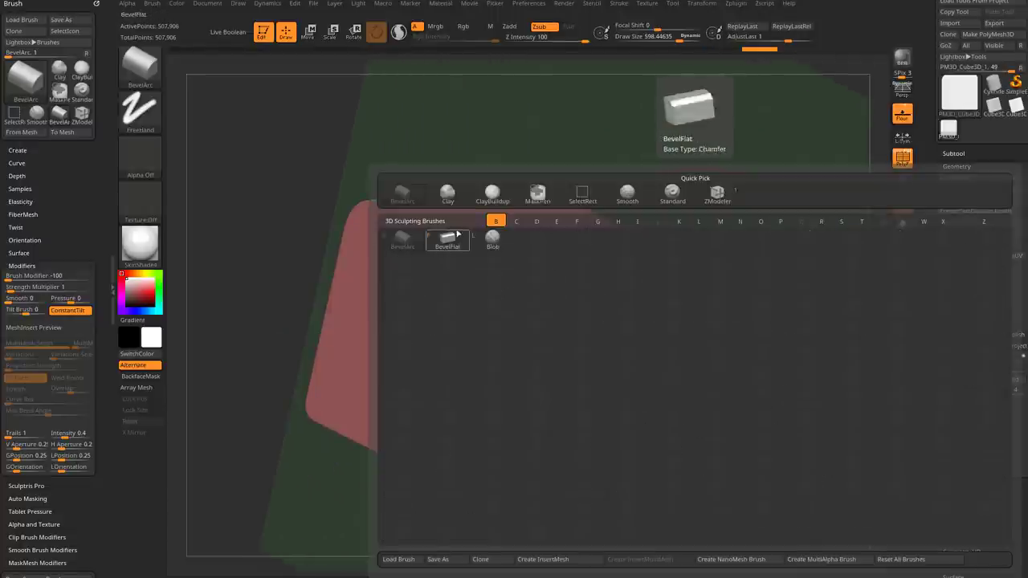
click(461, 243)
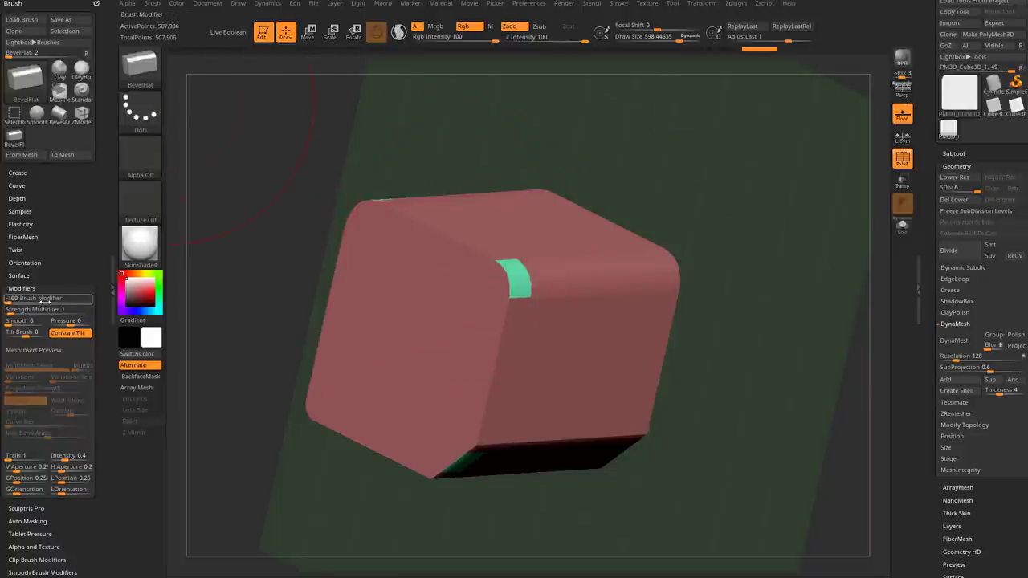
mouse_move(717, 231)
mouse_down()
mouse_move(704, 214)
mouse_move(510, 272)
mouse_up()
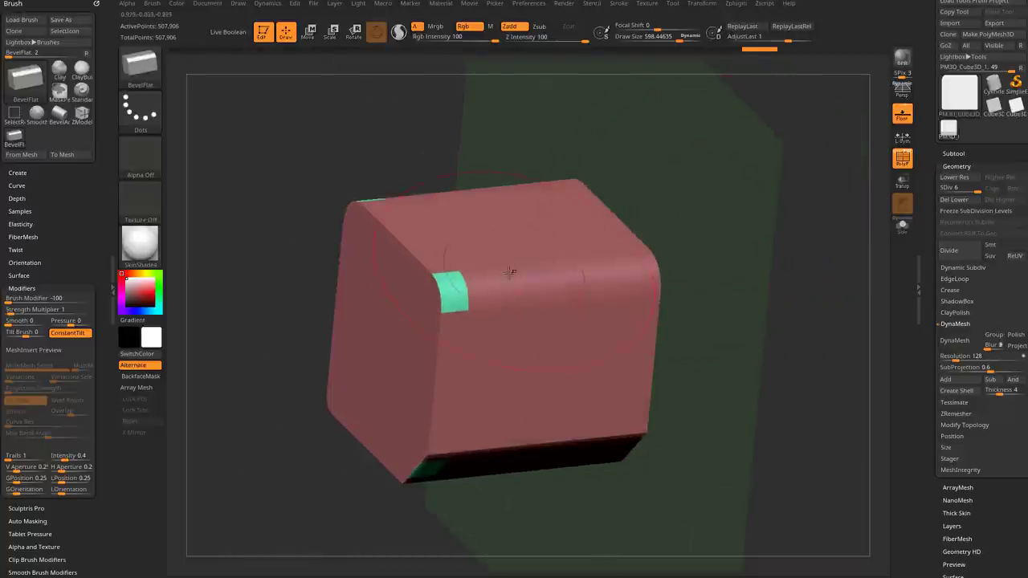
mouse_move(516, 331)
mouse_down()
mouse_move(477, 272)
mouse_move(603, 267)
mouse_move(559, 275)
mouse_up()
mouse_move(643, 209)
mouse_down()
mouse_move(736, 227)
mouse_move(713, 233)
mouse_up()
Step: Round the lower border of the flat bevel with BevelArc at a draw size of about 264 and Brush Modifier 50
key(s)
mouse_move(714, 233)
mouse_down()
mouse_move(693, 233)
mouse_move(708, 238)
mouse_up()
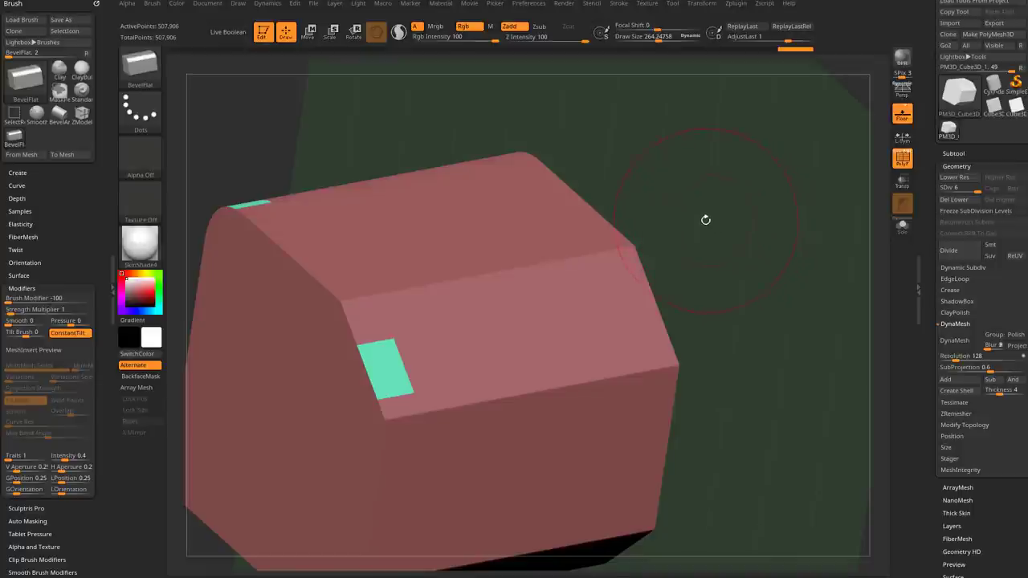
key(b)
key(b)
key(a)
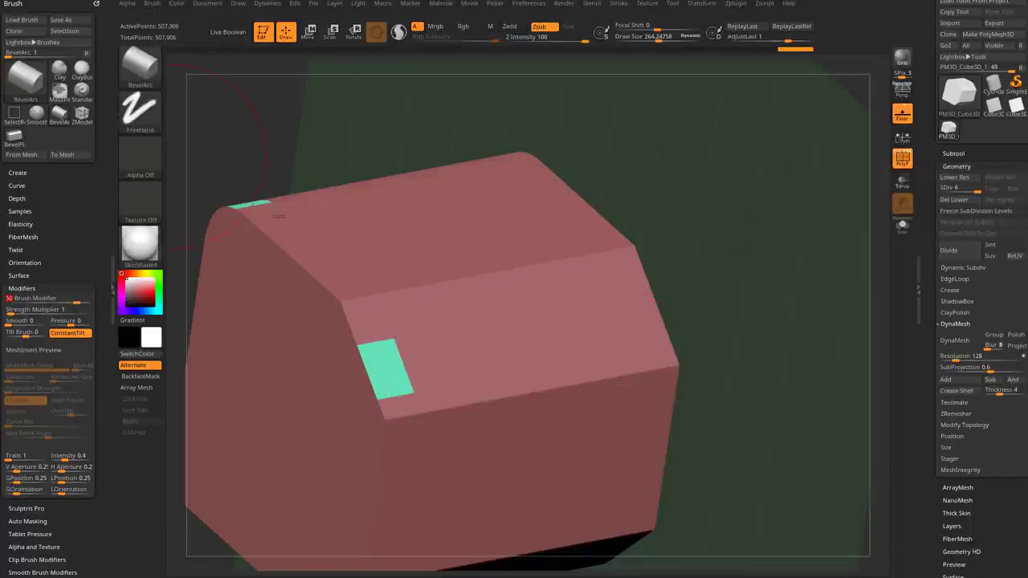
drag(700, 190, 585, 229)
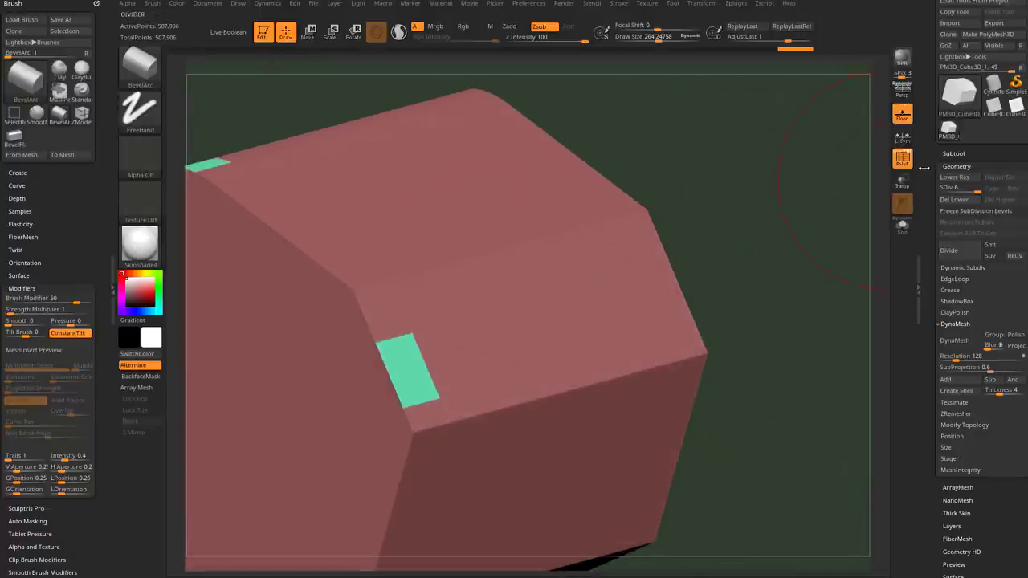
drag(803, 193, 733, 166)
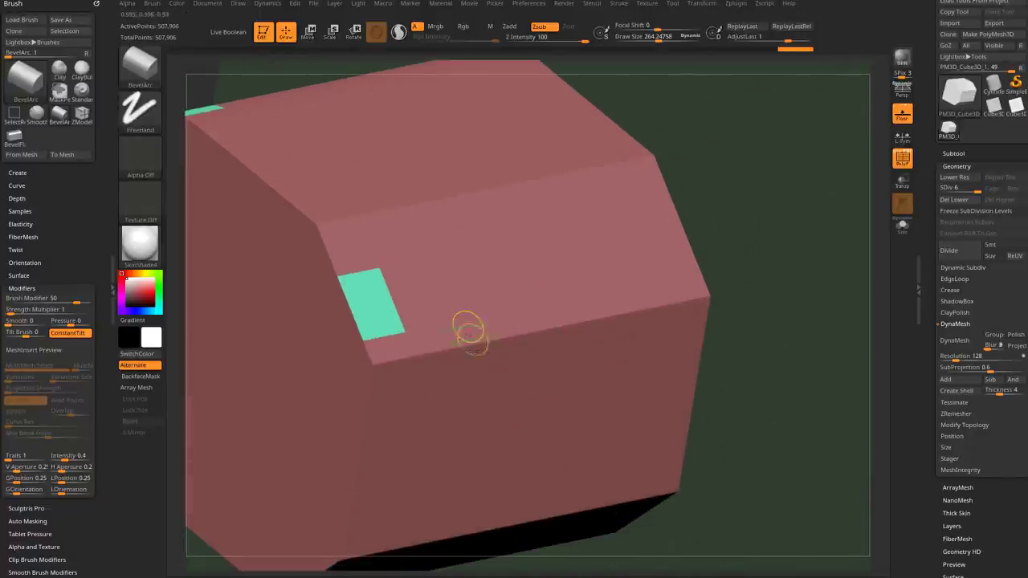
drag(468, 331, 467, 334)
mouse_move(385, 366)
mouse_down()
mouse_move(580, 294)
mouse_move(692, 325)
mouse_up()
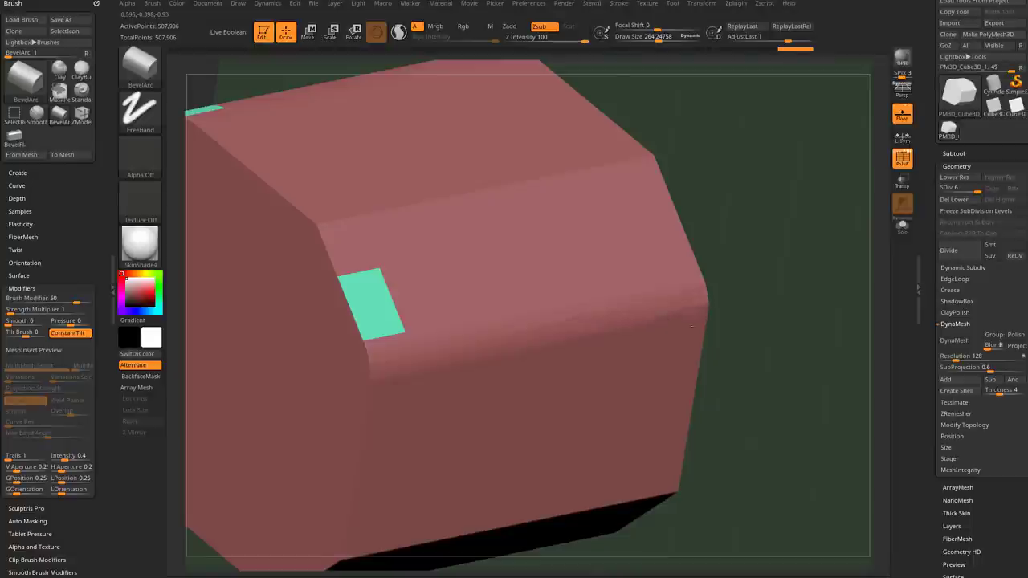
Step: Round the upper border of the flat bevel with BevelArc at a draw size of about 337
key(s)
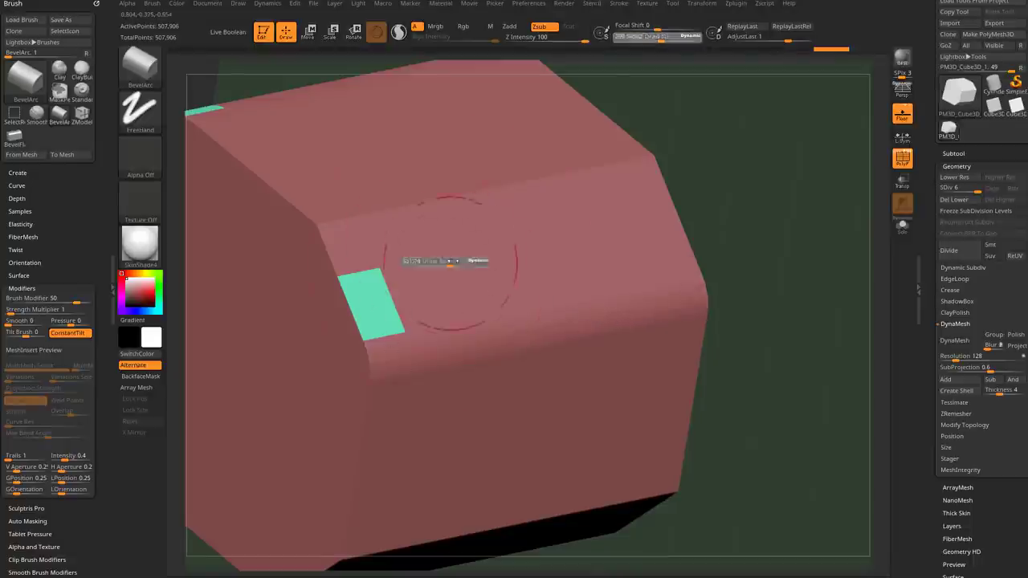
drag(446, 261, 452, 261)
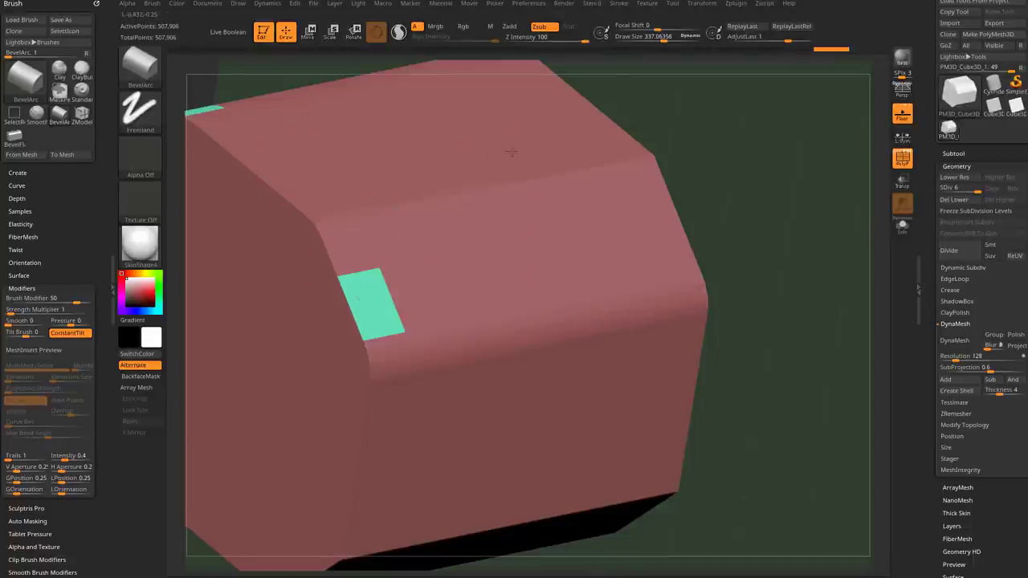
drag(685, 158, 471, 218)
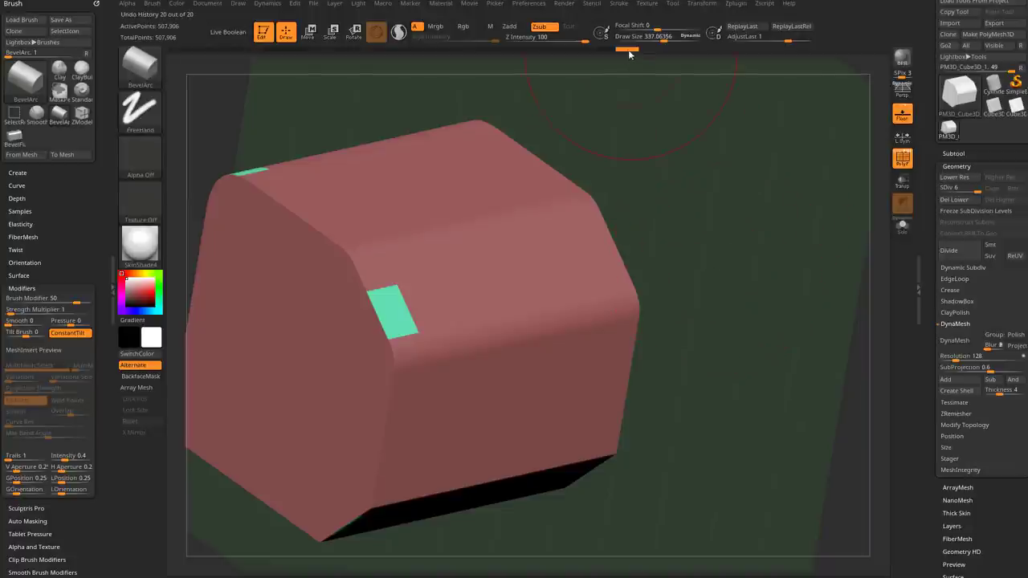
Step: Step the undo history back to the unbevelled cube and assign the whole mesh to a single polygroup
drag(570, 54, 436, 53)
alt+drag(730, 204, 837, 200)
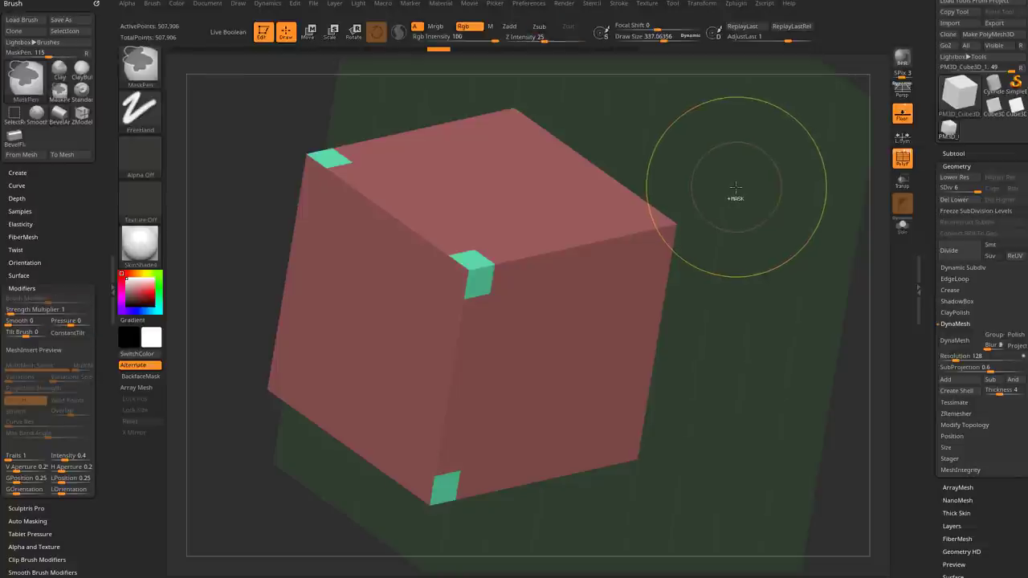
key(ctrl+w)
drag(743, 166, 810, 209)
Step: Hide the floor grid beneath the cube
click(902, 115)
click(903, 115)
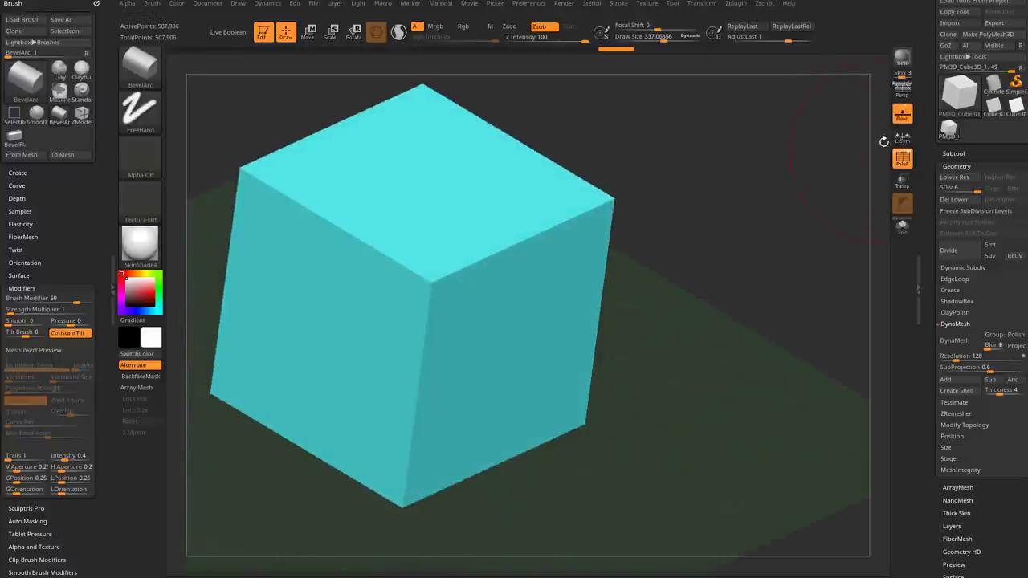
click(903, 115)
mouse_move(732, 184)
mouse_down()
mouse_move(683, 201)
mouse_move(707, 221)
mouse_up()
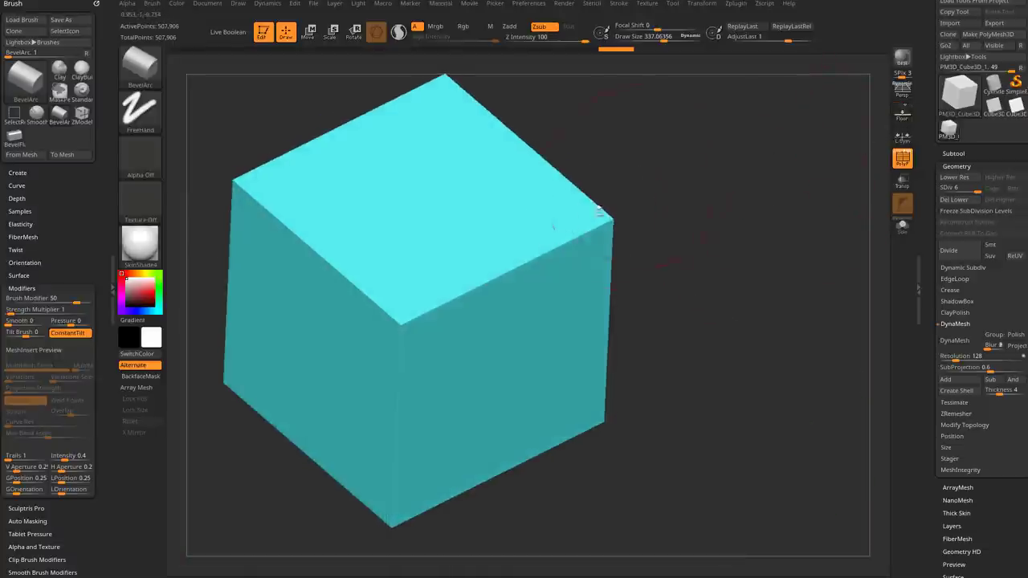
Step: Bevel the upper front edge of the single-polygroup cube with the BevelFlat brush at a draw size of about 519
mouse_move(502, 318)
mouse_down()
mouse_move(415, 305)
mouse_move(573, 213)
mouse_up()
key(ctrl+z)
key(b)
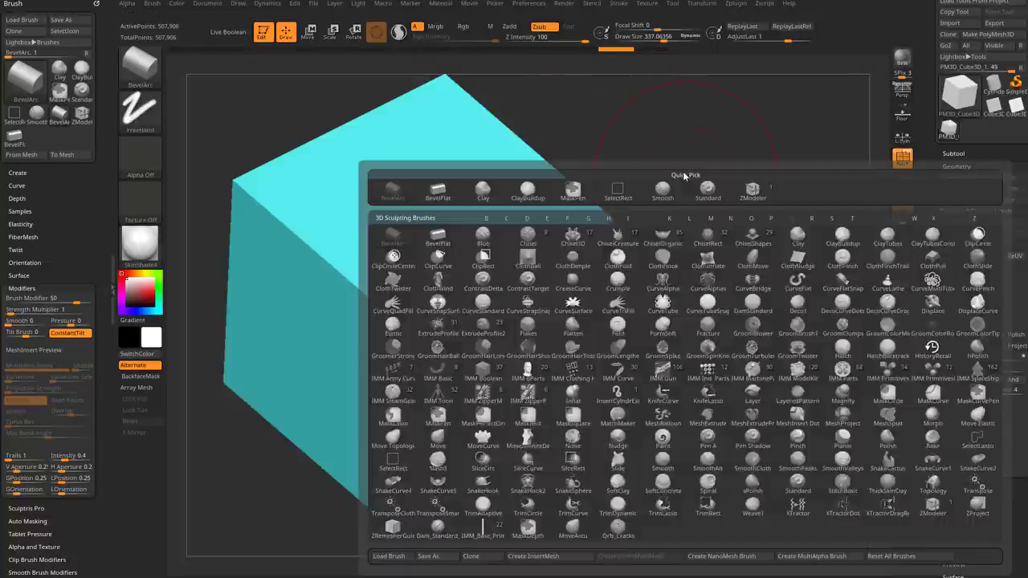
key(b)
key(f)
key(s)
drag(664, 190, 681, 192)
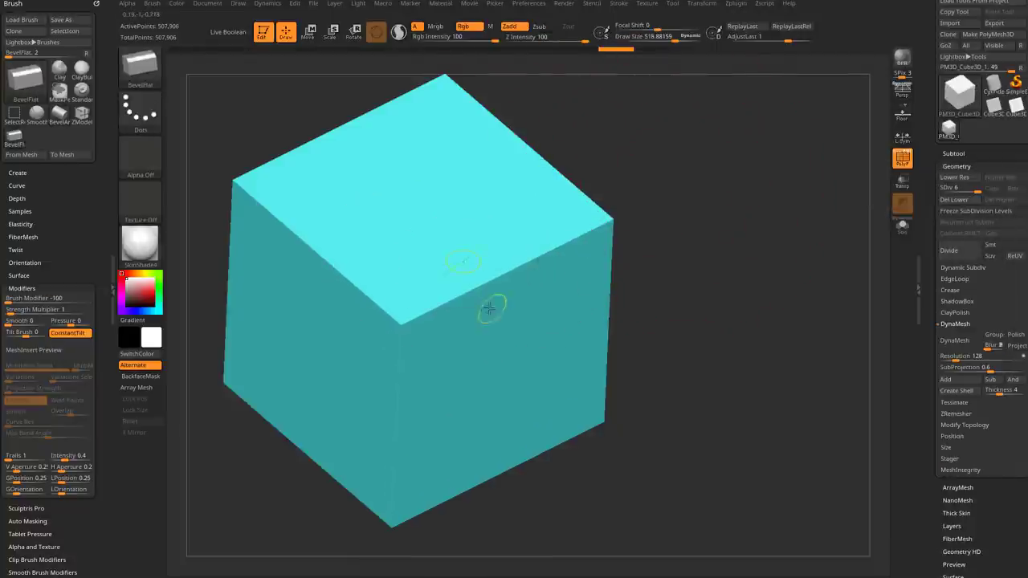
mouse_move(489, 308)
mouse_down()
mouse_move(475, 269)
mouse_move(546, 237)
mouse_up()
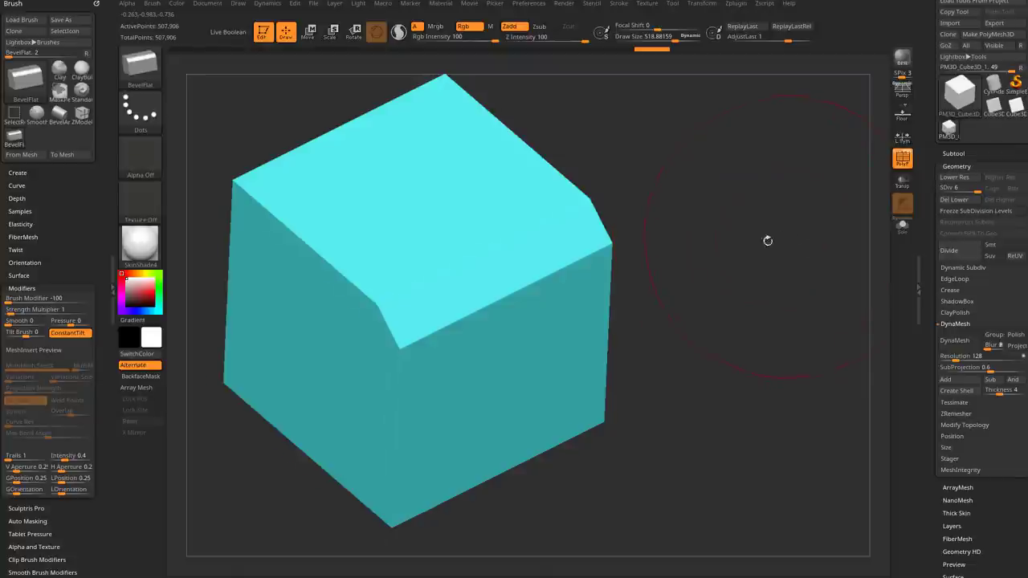
drag(768, 240, 764, 245)
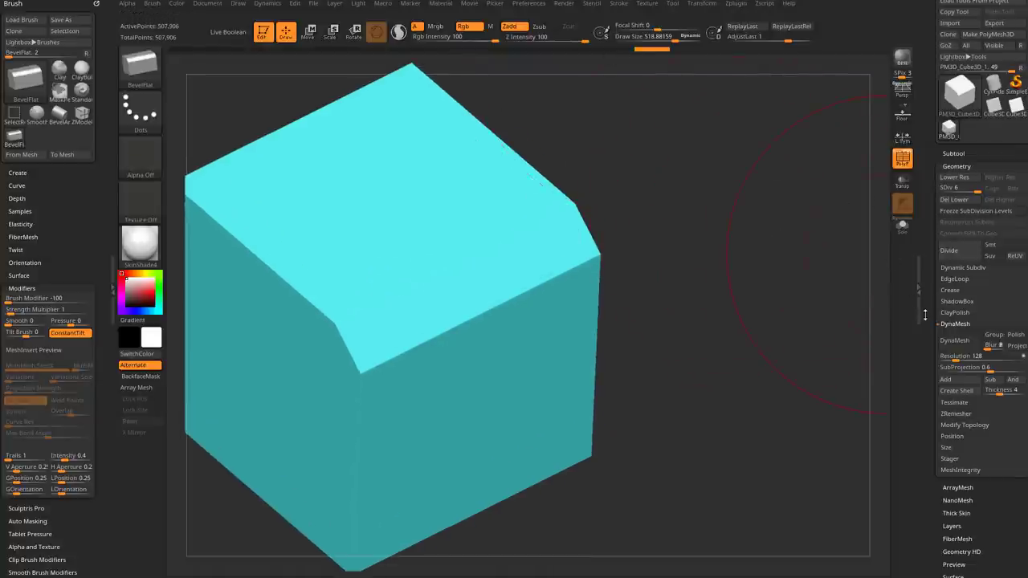
drag(724, 259, 681, 277)
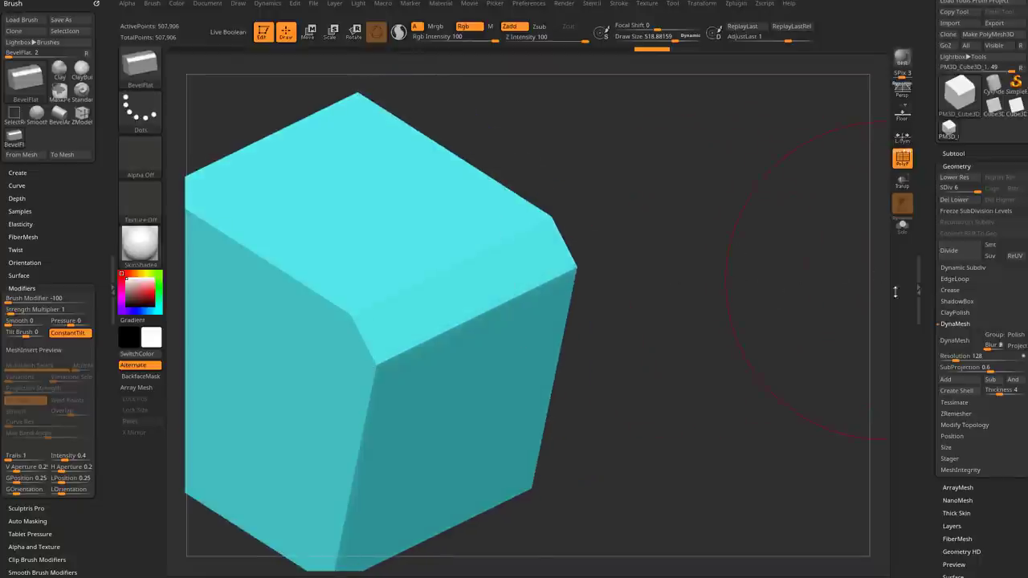
Step: Give the flat bevel its own polygroup with Groups Changed Points
scroll(929, 338, down, 10)
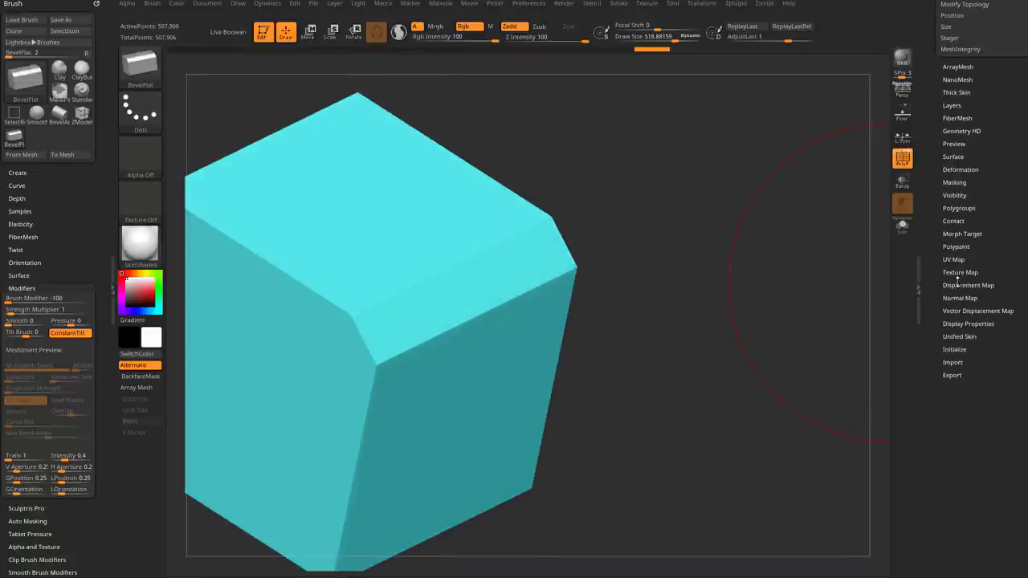
key(shift)
click(959, 209)
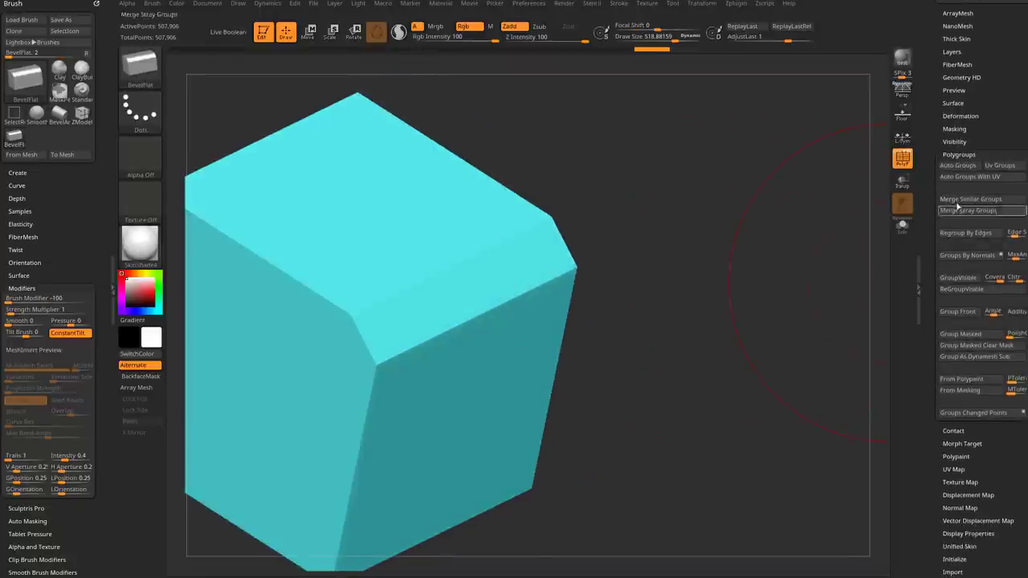
click(960, 414)
mouse_move(716, 419)
mouse_down()
mouse_move(772, 409)
mouse_move(769, 383)
mouse_move(782, 361)
mouse_up()
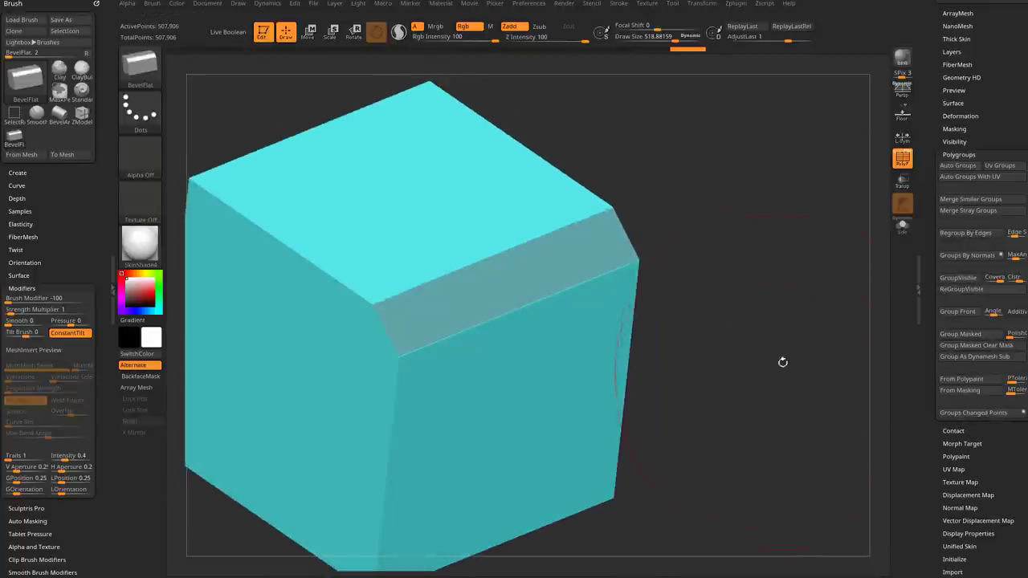
Step: Undo the polygroup assignment and return to the flat-bevelled cube in the undo history
drag(443, 294, 705, 186)
key(ctrl+z)
key(ctrl+z)
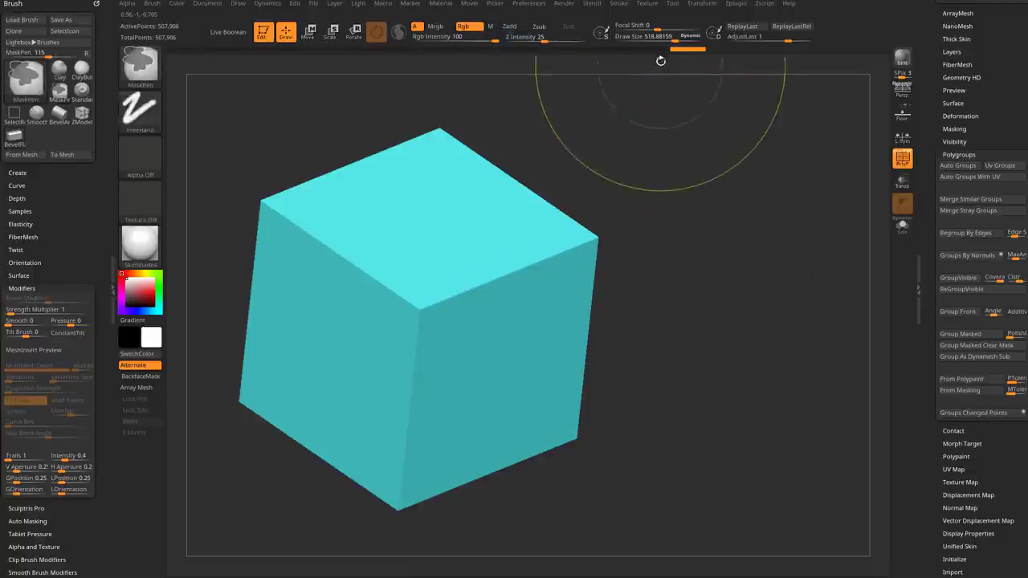
click(649, 48)
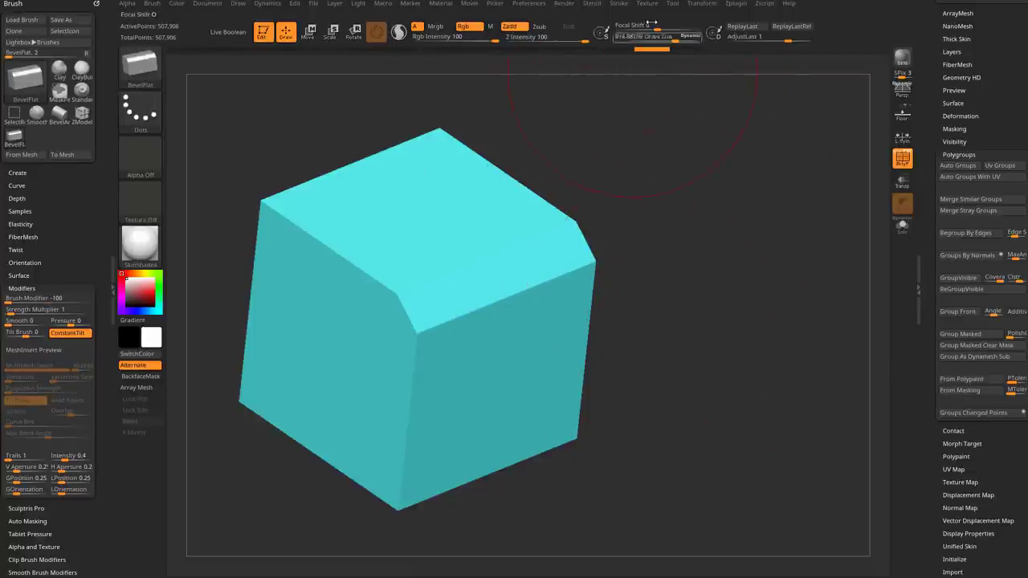
Step: Regroup the bevel with Groups Changed Points, isolate that polygroup, and show the whole cube again
click(956, 413)
ctrl+shift+click(535, 268)
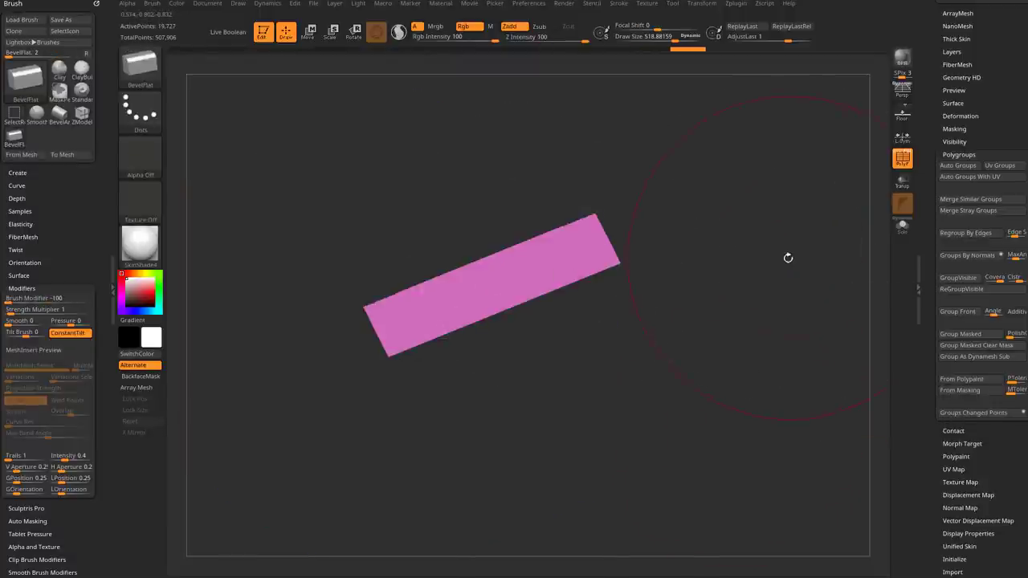
ctrl+shift+click(631, 289)
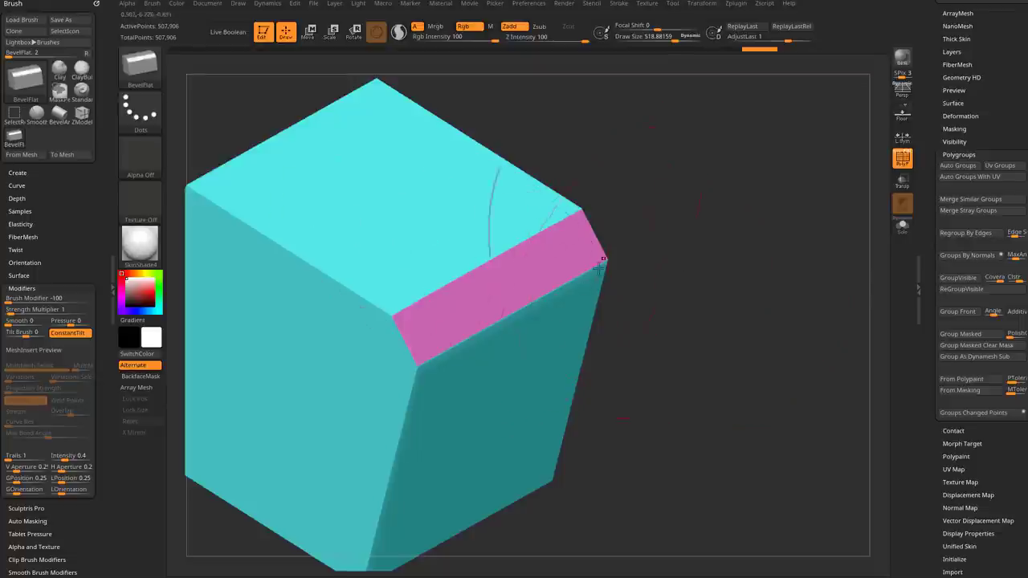
Step: Undo the bevel's polygroup and the flat bevel to get back to the plain, unbevelled cube
mouse_move(682, 228)
mouse_down()
mouse_move(651, 225)
mouse_move(657, 214)
mouse_move(645, 261)
mouse_move(668, 239)
mouse_move(676, 244)
mouse_up()
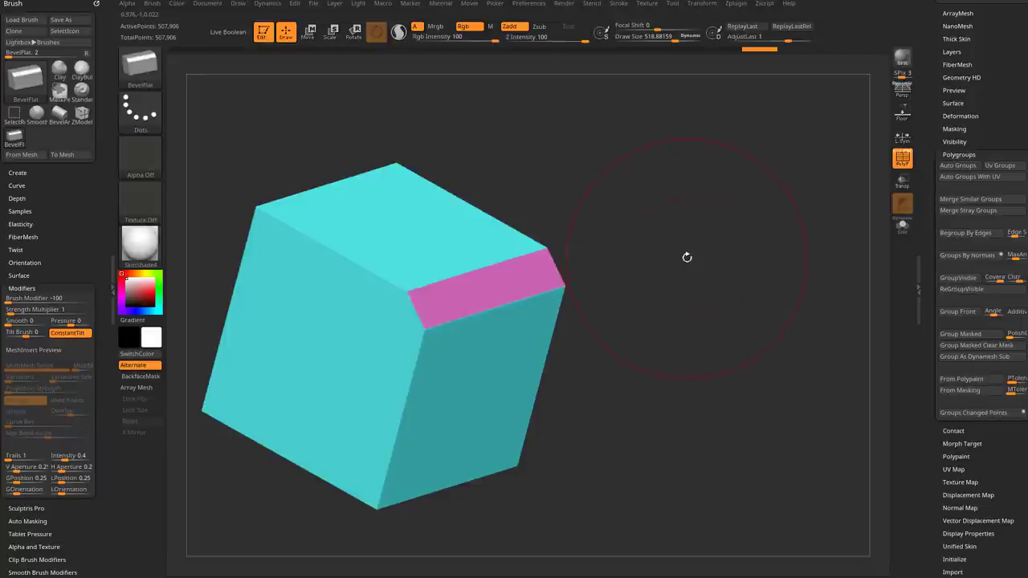
key(ctrl+z)
key(ctrl+z)
key(ctrl+z)
key(ctrl+z)
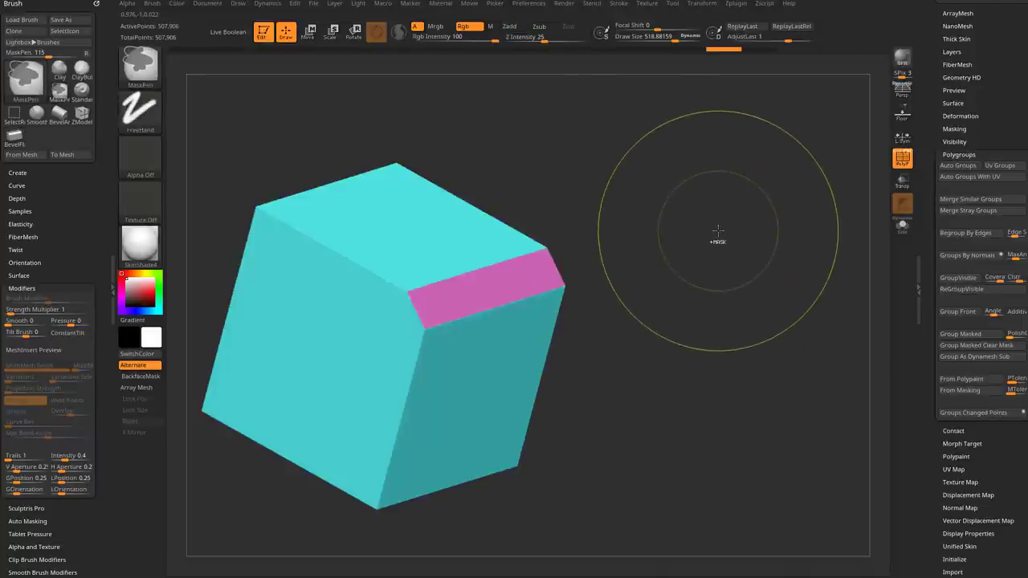
mouse_move(732, 266)
mouse_down()
mouse_move(716, 242)
mouse_move(709, 269)
mouse_move(701, 261)
mouse_up()
Step: Bevel four edges of the cube with the BevelFlat brush at a draw size of about 717
key(s)
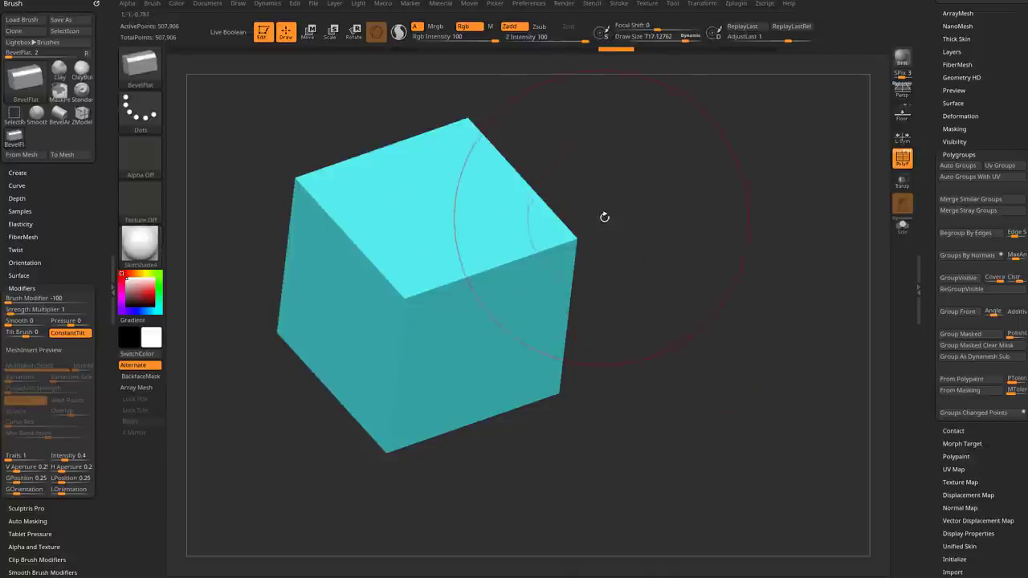
mouse_move(470, 259)
mouse_down()
mouse_move(485, 298)
mouse_move(434, 286)
mouse_move(527, 269)
mouse_up()
drag(680, 256, 675, 181)
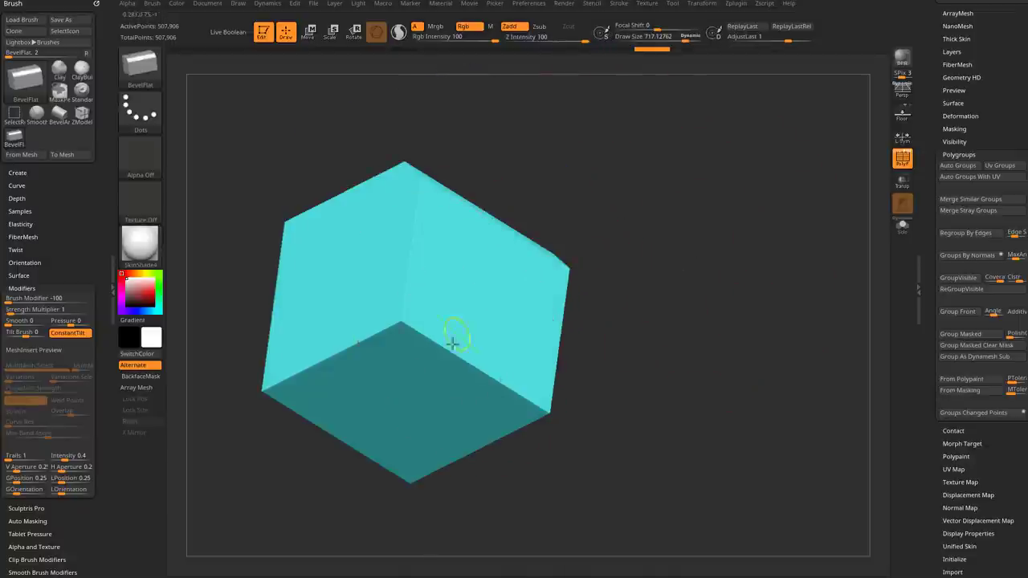
mouse_move(452, 342)
mouse_down()
mouse_move(432, 308)
mouse_move(526, 381)
mouse_up()
drag(640, 323, 728, 223)
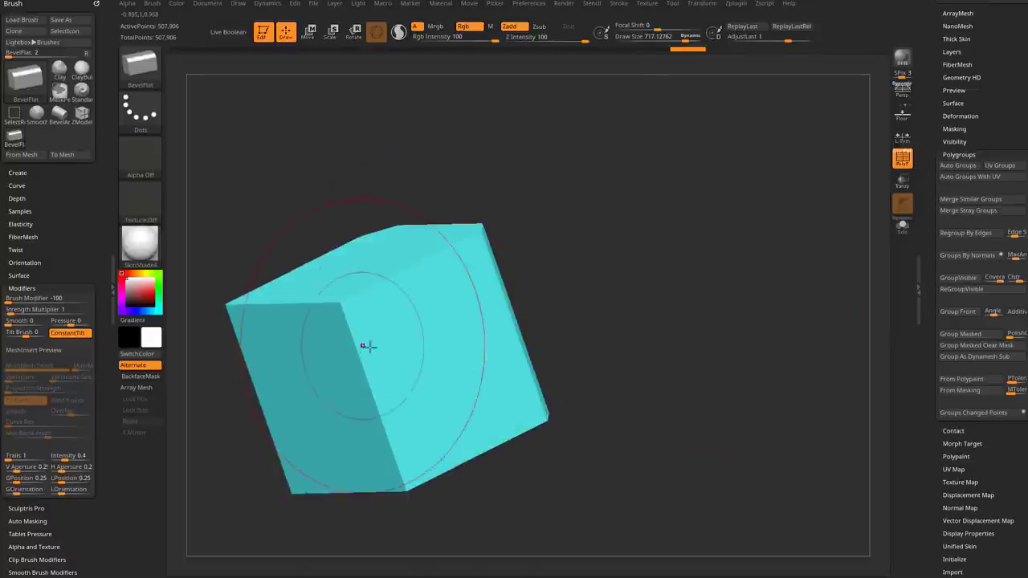
mouse_move(372, 360)
mouse_down()
mouse_move(336, 344)
mouse_move(415, 431)
mouse_up()
mouse_move(683, 255)
mouse_down()
mouse_move(693, 298)
mouse_move(643, 257)
mouse_up()
mouse_move(447, 252)
mouse_down()
mouse_move(477, 186)
mouse_move(362, 257)
mouse_up()
mouse_move(679, 293)
mouse_down()
mouse_move(694, 256)
mouse_move(686, 241)
mouse_up()
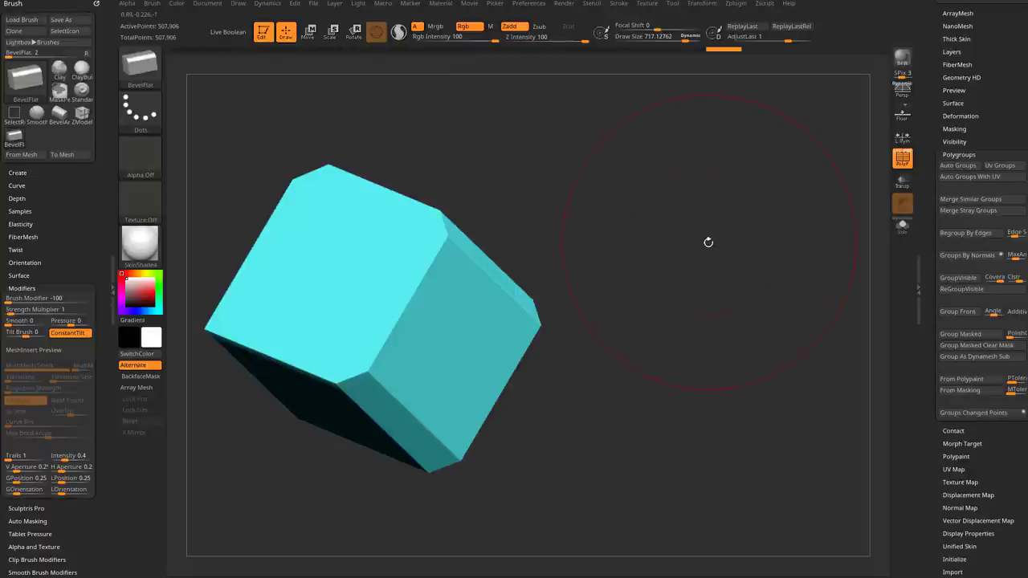
Step: Try to polygroup the four bevels with Groups Changed Points and undo the assignment
click(946, 412)
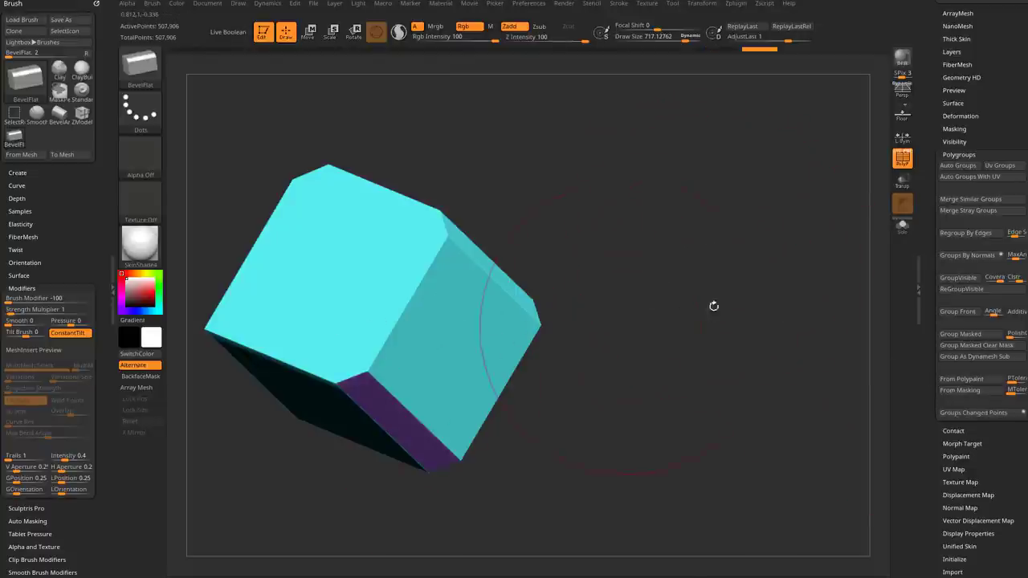
key(ctrl+z)
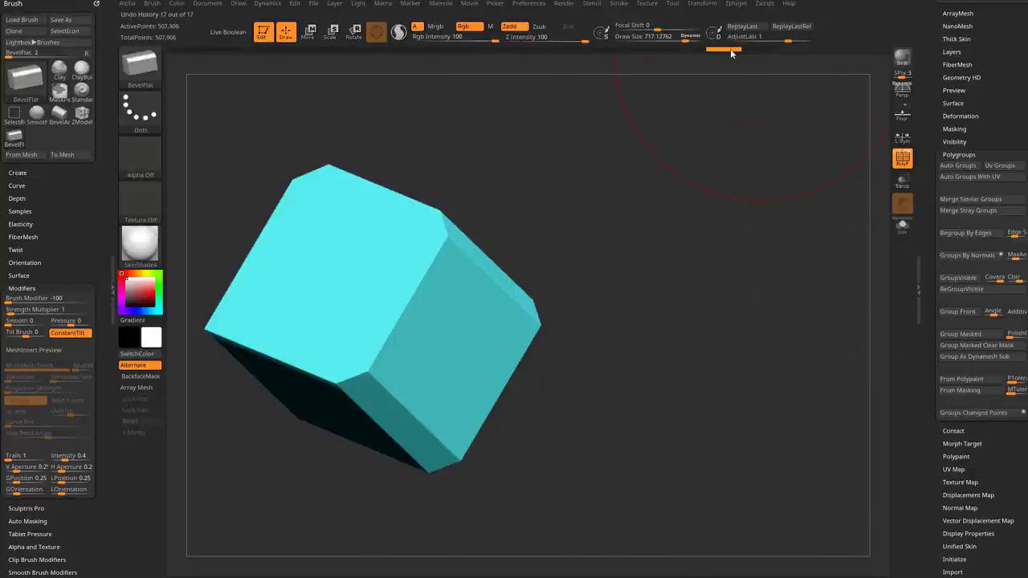
Step: Polygroup all four bevels with Groups Changed Points, using the unbevelled cube in the undo history as the comparison state
drag(731, 53, 617, 58)
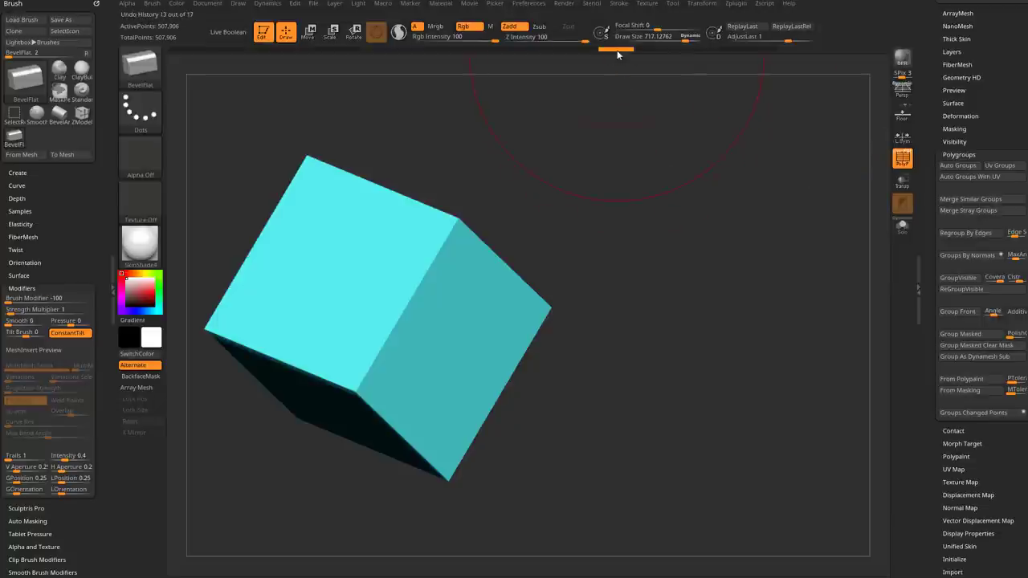
mouse_move(752, 52)
mouse_down()
mouse_move(763, 53)
mouse_move(734, 52)
mouse_up()
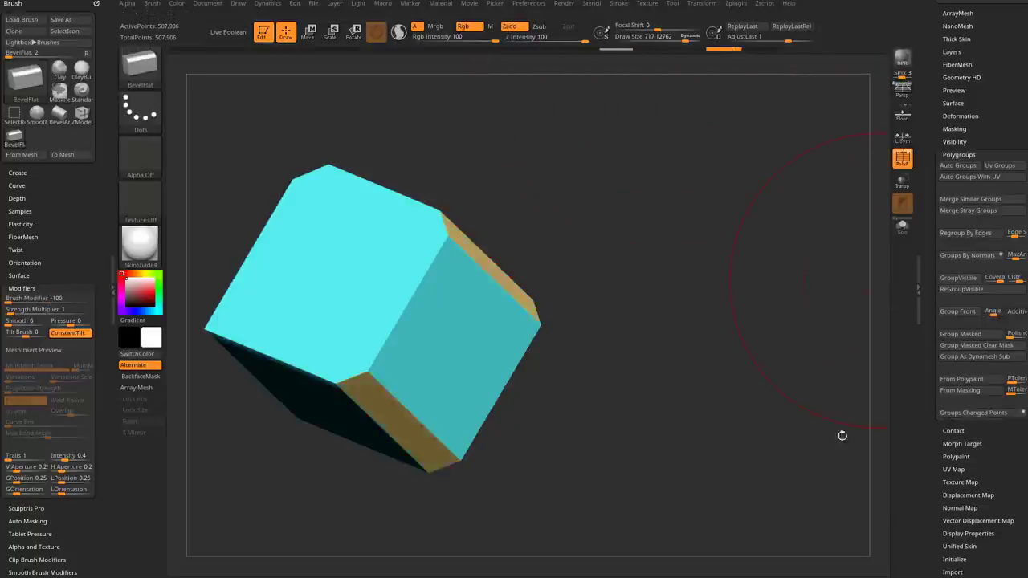
drag(739, 400, 735, 392)
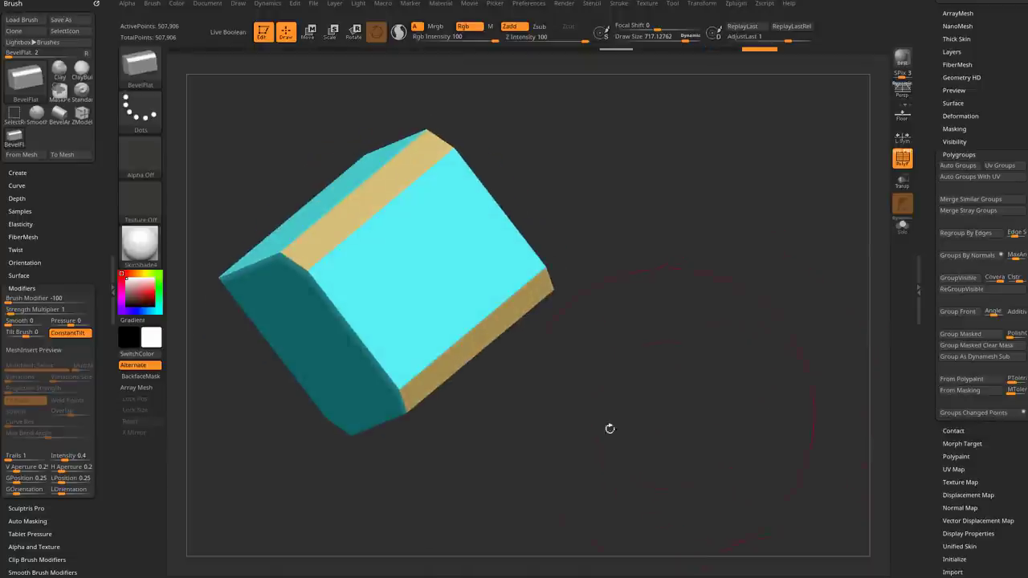
drag(609, 429, 610, 356)
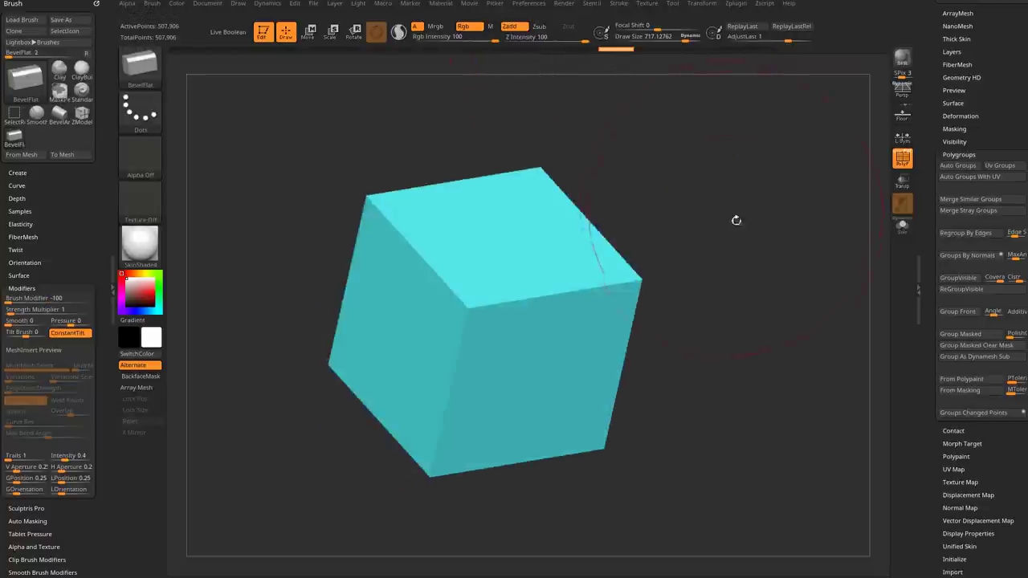
Step: Examine the Mask Changed Points option among the masking tools and close that section again
mouse_move(736, 220)
mouse_down()
mouse_move(711, 222)
mouse_move(667, 196)
mouse_up()
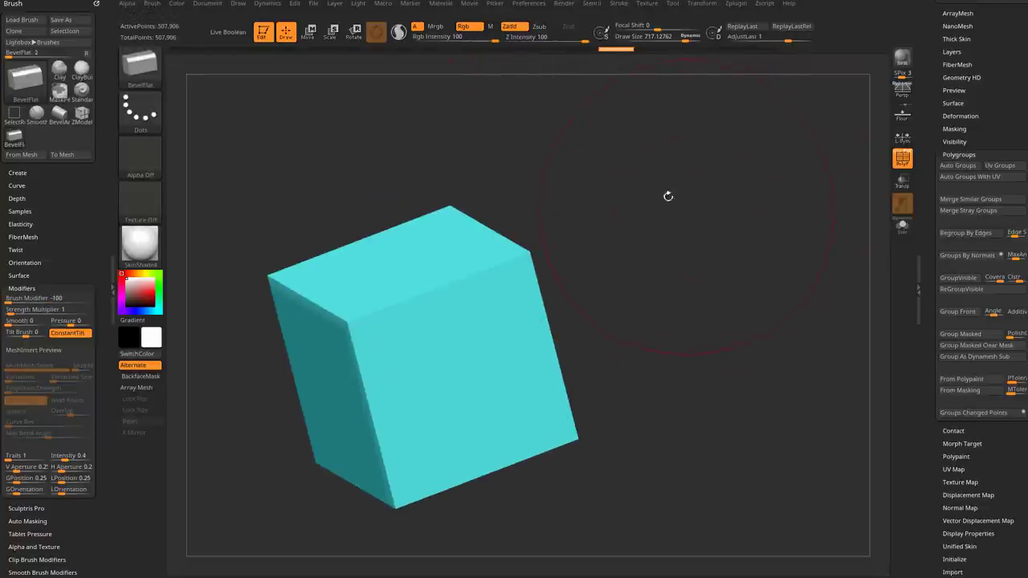
drag(533, 209, 678, 243)
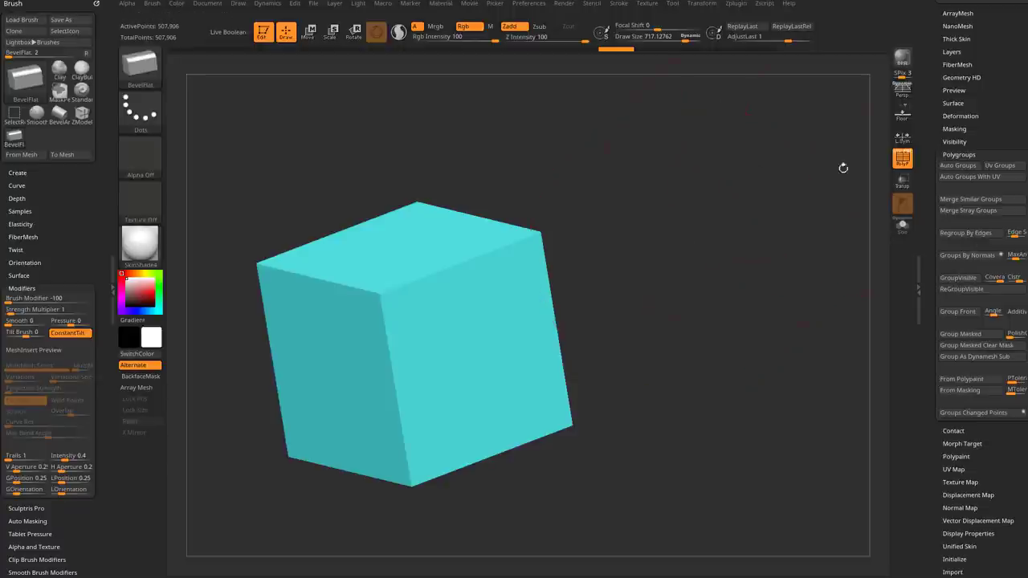
drag(710, 207, 671, 241)
click(945, 129)
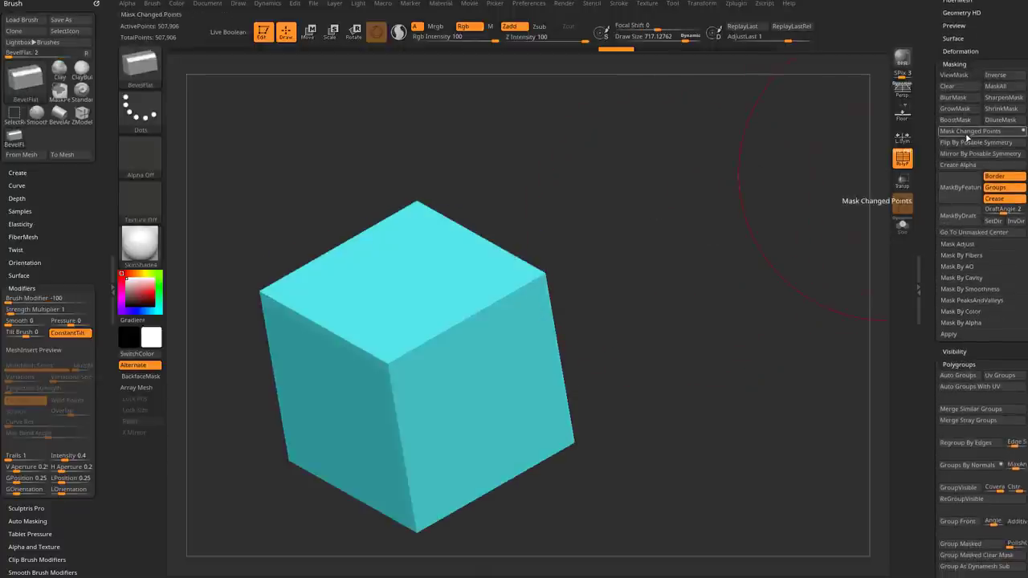
shift+click(956, 65)
Step: Mask the whole cube except a narrow vertical strip running from the front face's upper edge to past its middle
mouse_move(726, 228)
alt+mouse_down()
mouse_move(753, 226)
mouse_move(757, 197)
mouse_move(756, 219)
mouse_move(728, 232)
mouse_move(772, 212)
alt+mouse_up()
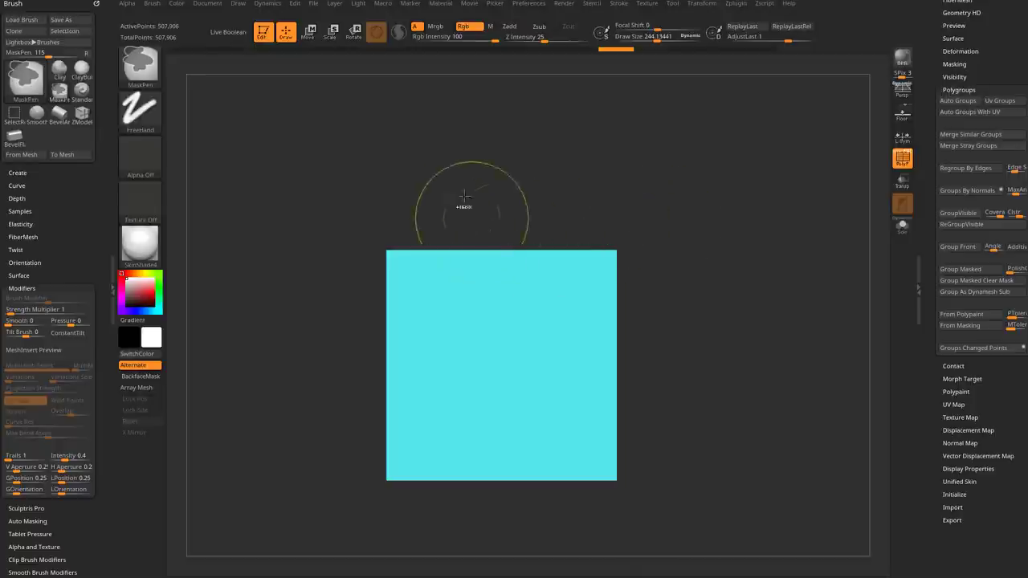
mouse_move(479, 168)
ctrl+mouse_down()
mouse_move(521, 326)
mouse_move(523, 385)
ctrl+mouse_up()
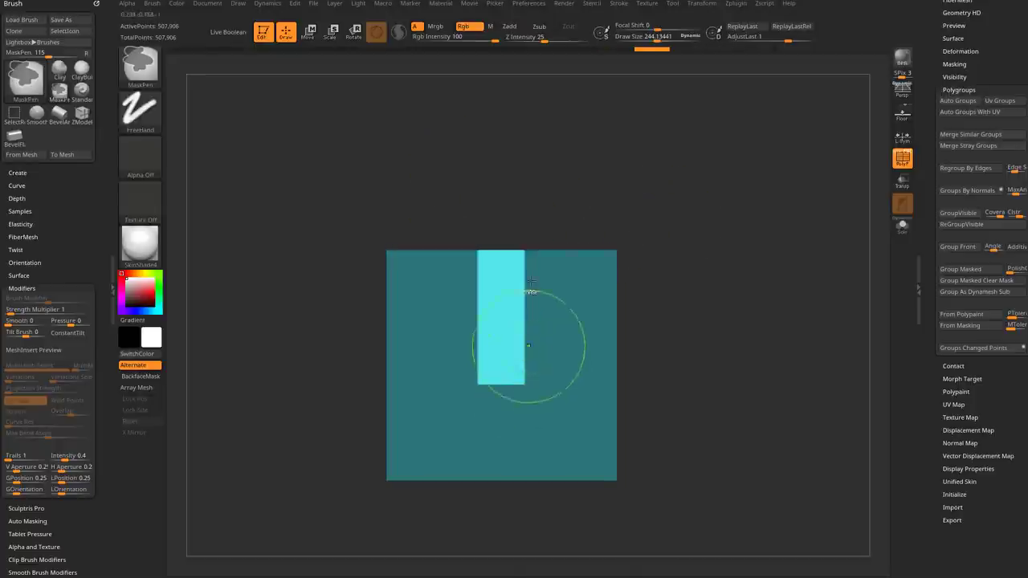
mouse_move(731, 243)
mouse_down()
mouse_move(785, 316)
mouse_move(718, 249)
mouse_move(730, 225)
mouse_up()
Step: Bevel the unmasked strip across the cube's upper front edge with the BevelFlat brush at a draw size of about 385
key(b)
key(f)
key(Escape)
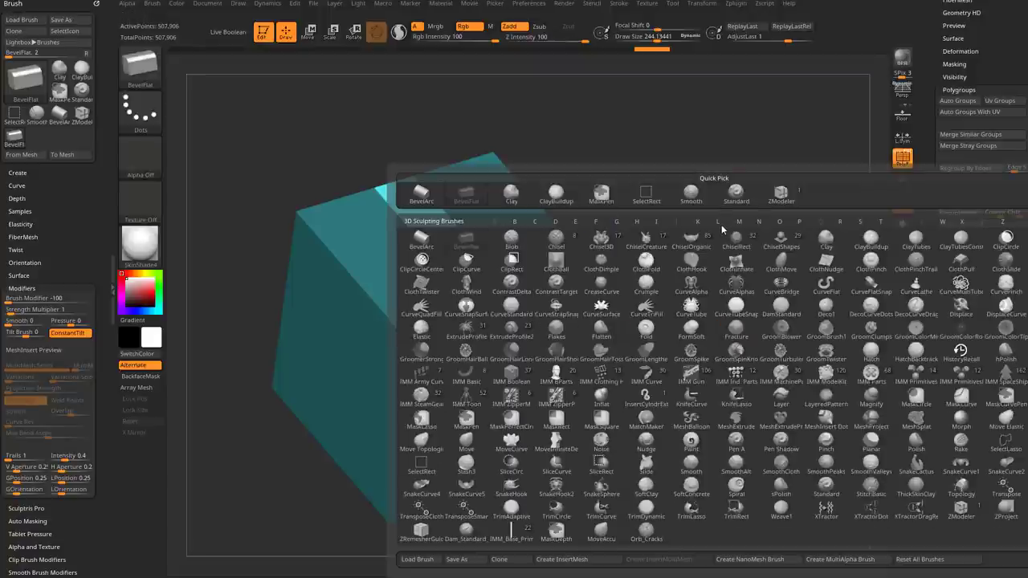
key(Escape)
key(b)
key(b)
key(f)
alt+drag(707, 208, 729, 230)
key(bracketright)
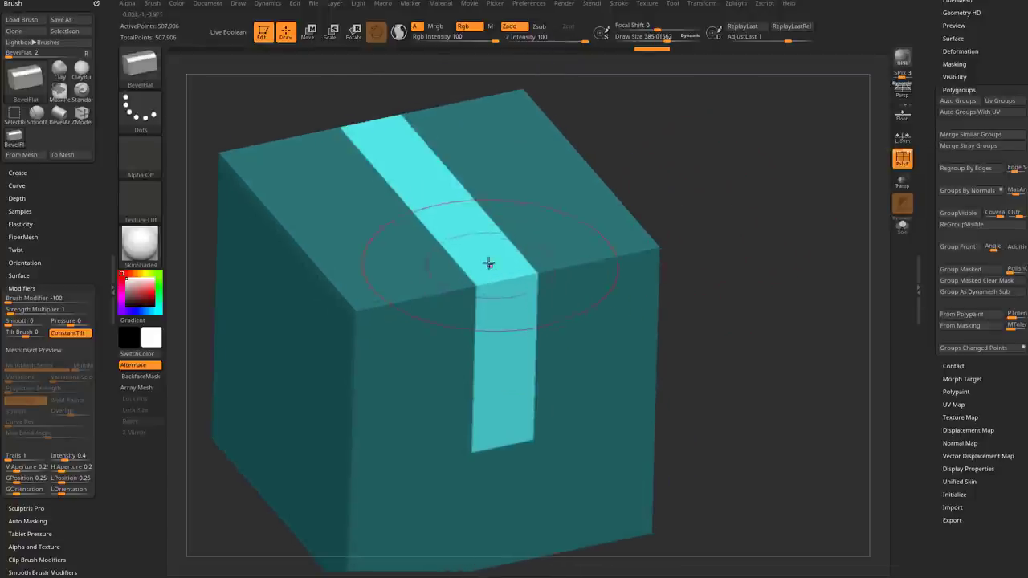
click(507, 305)
key(ctrl+z)
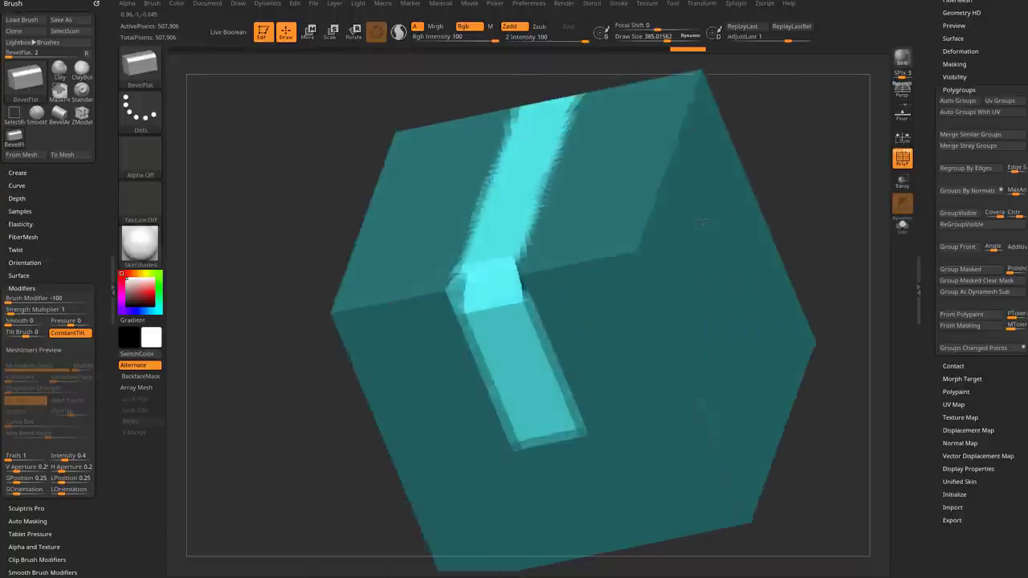
click(499, 304)
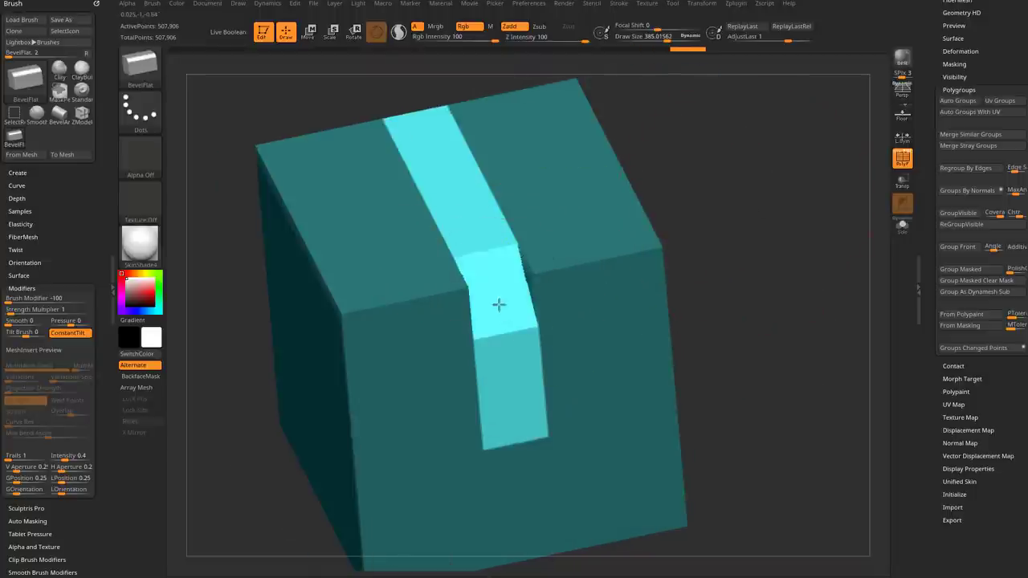
Step: Clear the mask and mask all of the cube except a vertical strip on the adjacent side face
drag(791, 232, 594, 231)
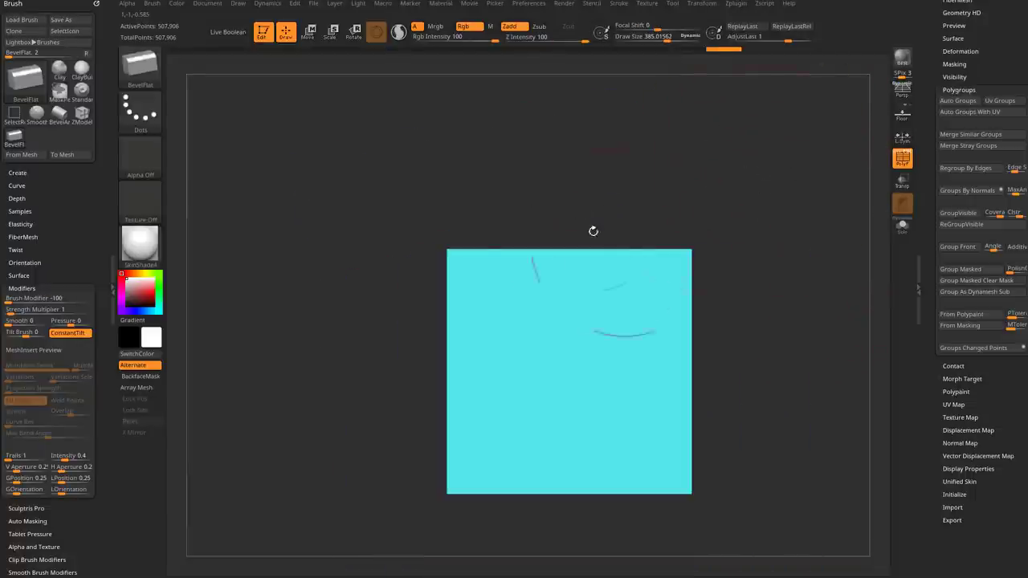
ctrl+drag(567, 197, 650, 439)
drag(755, 259, 813, 301)
ctrl+click(817, 247)
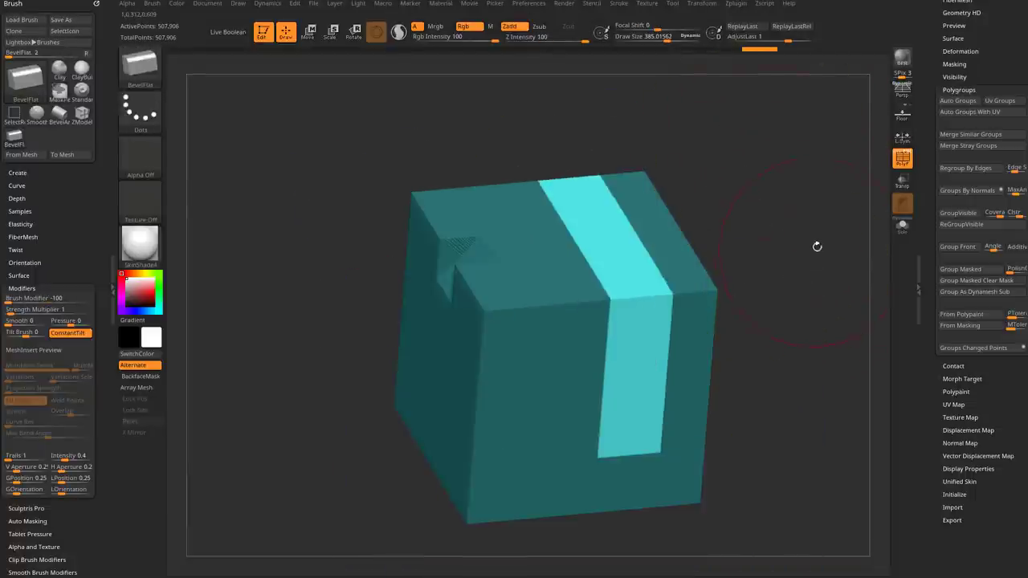
Step: Bevel the second unmasked strip across its upper edge with BevelFlat at a draw size of about 385, and clear the mask
alt+drag(817, 246, 699, 239)
drag(581, 337, 597, 345)
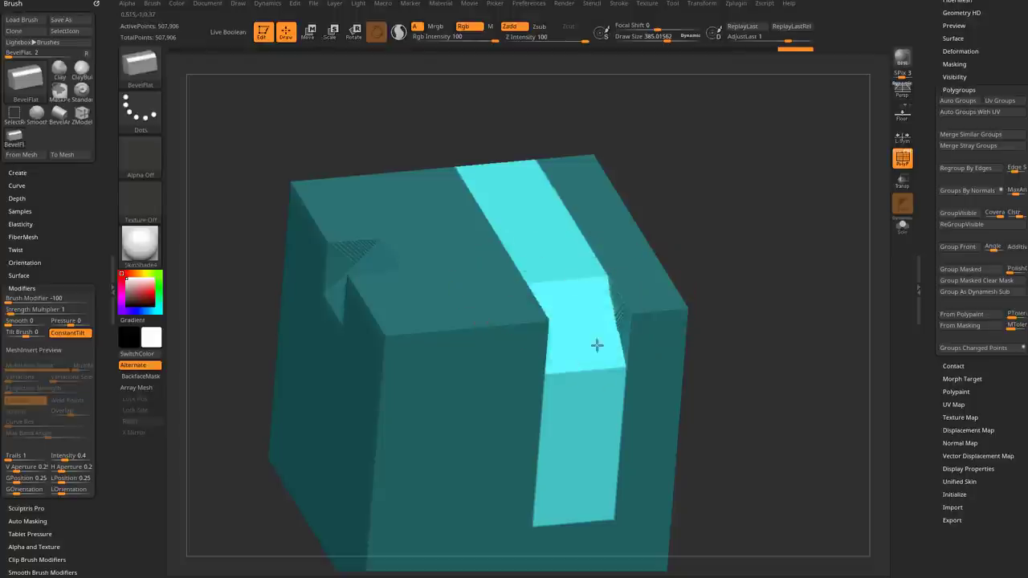
drag(800, 266, 745, 247)
Step: Round the upper edge on both sides of the second notch with the BevelArc brush at a draw size of about 345
key(b)
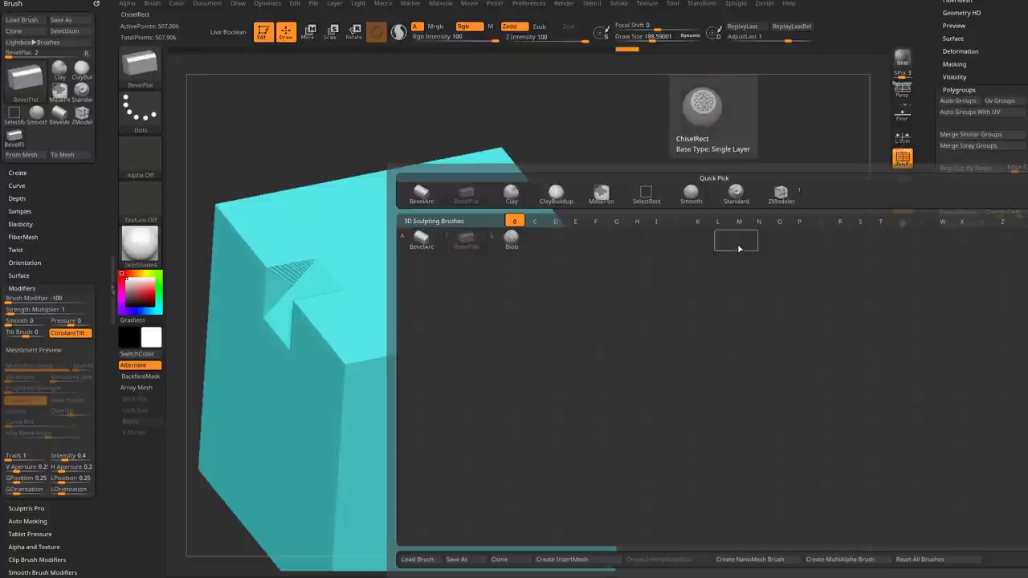
key(a)
alt+drag(707, 229, 717, 222)
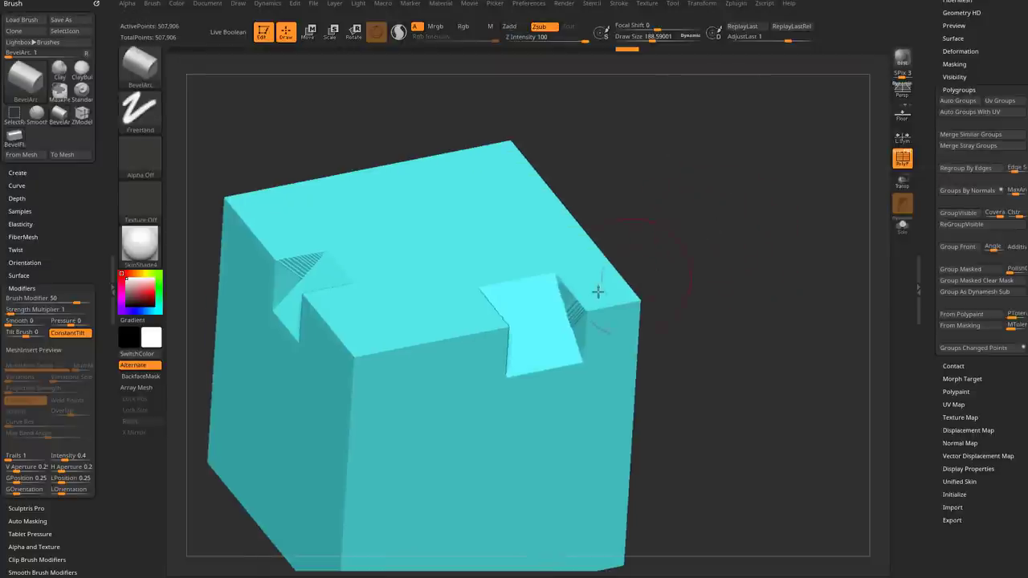
key(s)
drag(592, 298, 673, 298)
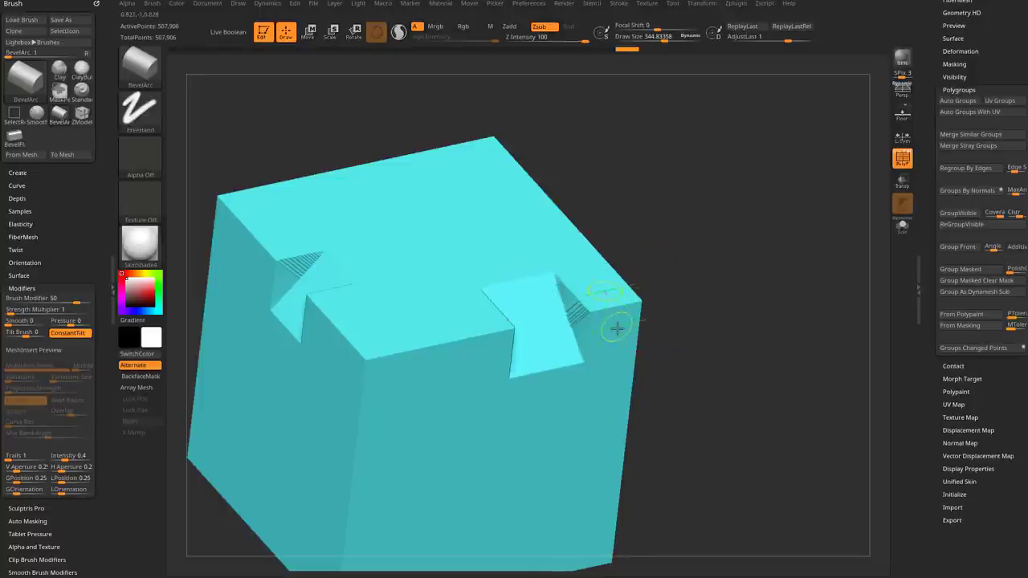
drag(618, 330, 614, 321)
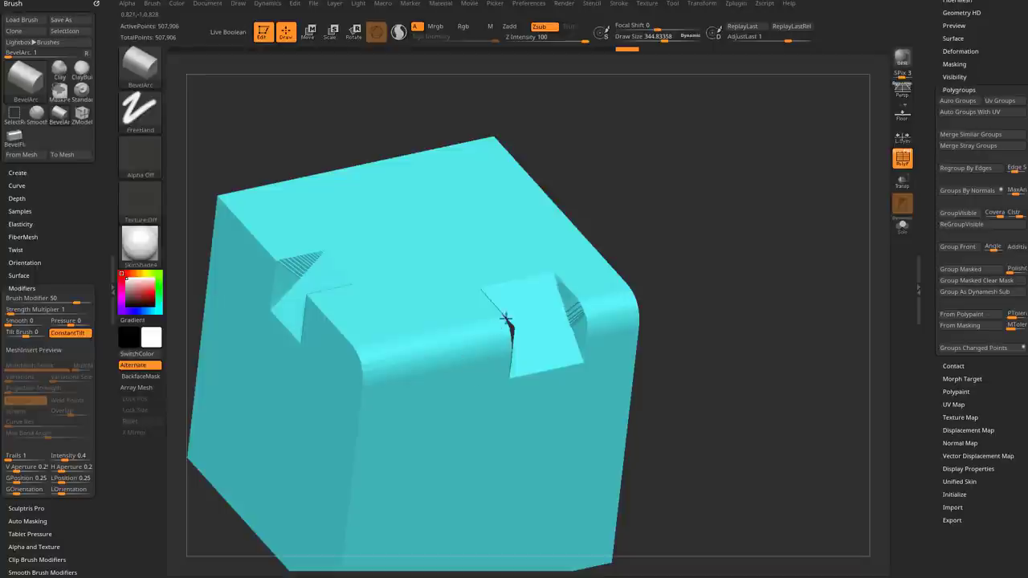
Step: Turn off the PolyFrame display and round an adjoining edge of the cube with the BevelArc brush
alt+drag(653, 271, 684, 241)
mouse_move(684, 241)
mouse_down()
mouse_move(664, 259)
mouse_move(688, 255)
mouse_up()
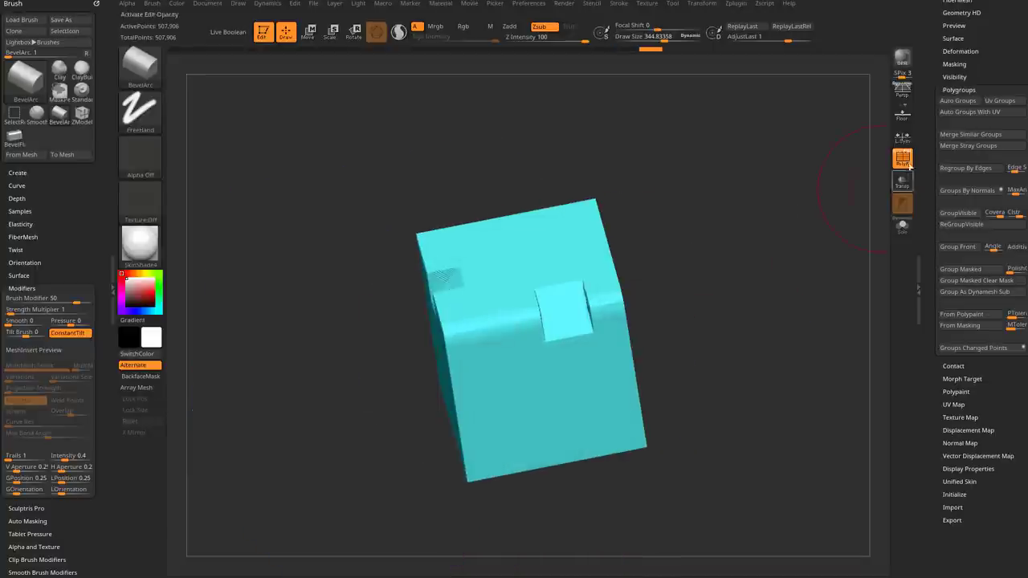
click(902, 161)
alt+drag(795, 193, 753, 241)
drag(754, 241, 739, 285)
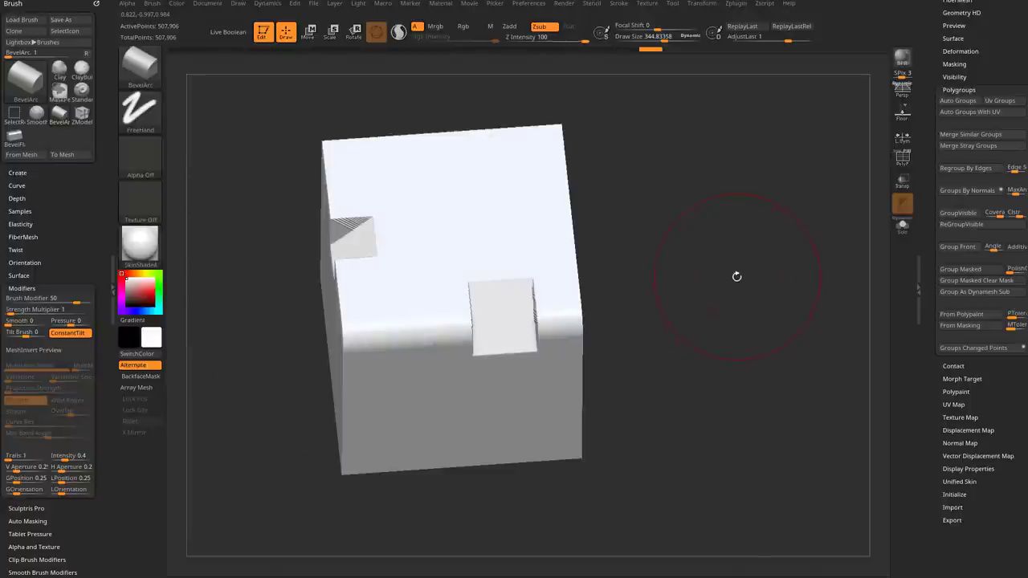
mouse_move(673, 241)
mouse_down()
mouse_move(761, 241)
mouse_move(785, 287)
mouse_move(608, 280)
mouse_up()
mouse_move(515, 344)
mouse_down()
mouse_move(468, 356)
mouse_move(472, 235)
mouse_up()
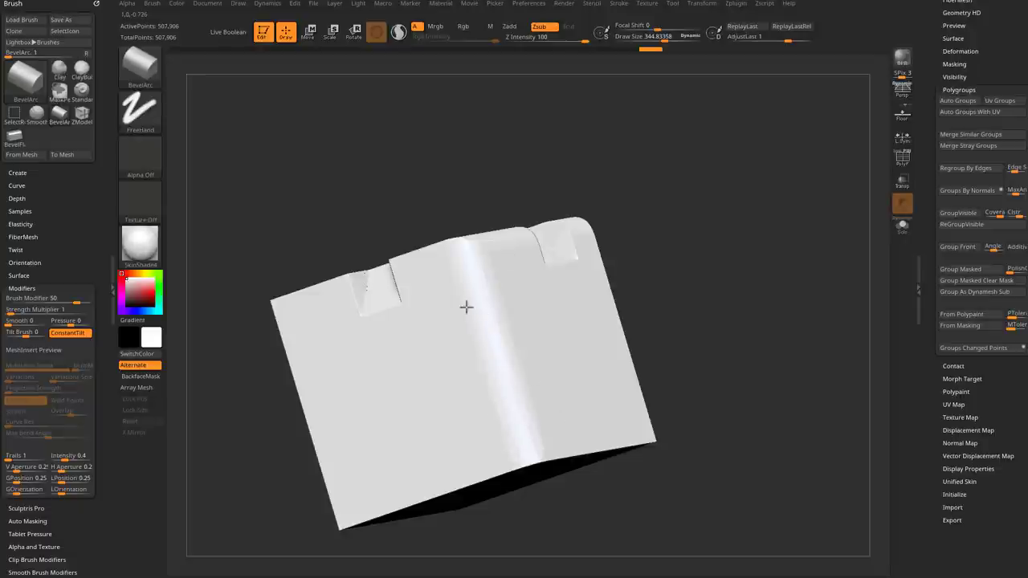
Step: Bevel another edge of the notched cube with the BevelFlat brush at a draw size of about 410
key(b)
key(b)
key(f)
mouse_move(767, 161)
mouse_down()
mouse_move(773, 250)
mouse_move(799, 163)
mouse_move(763, 233)
mouse_up()
drag(527, 260, 477, 284)
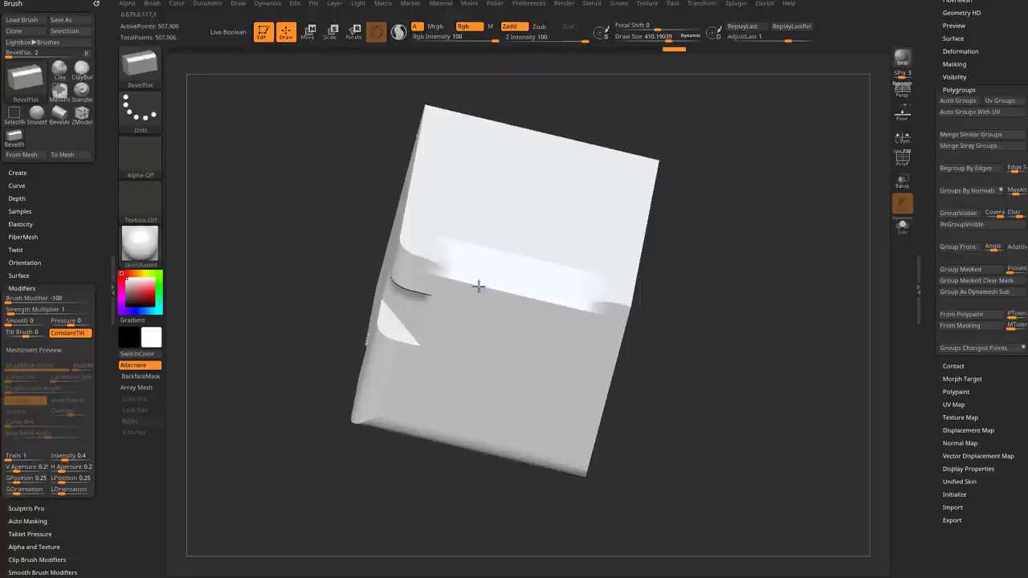
mouse_move(714, 248)
mouse_down()
mouse_move(772, 201)
mouse_move(477, 317)
mouse_move(438, 352)
mouse_move(553, 233)
mouse_move(475, 306)
mouse_move(763, 198)
mouse_move(716, 221)
mouse_move(734, 223)
mouse_move(717, 204)
mouse_up()
Step: Return to the unbevelled cube in the undo history and lower it to subdivision level 1
drag(939, 160, 948, 285)
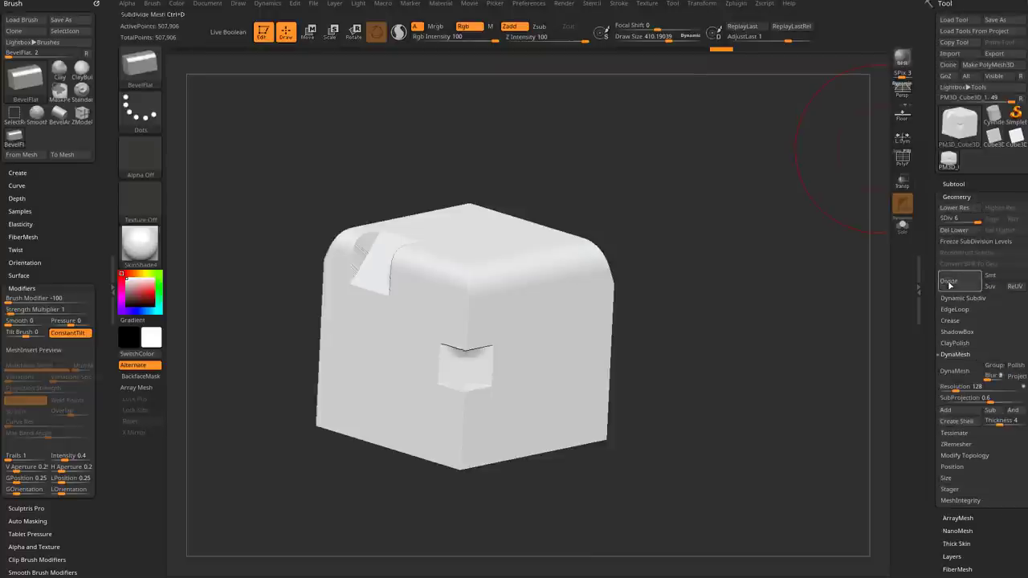
drag(707, 52, 470, 65)
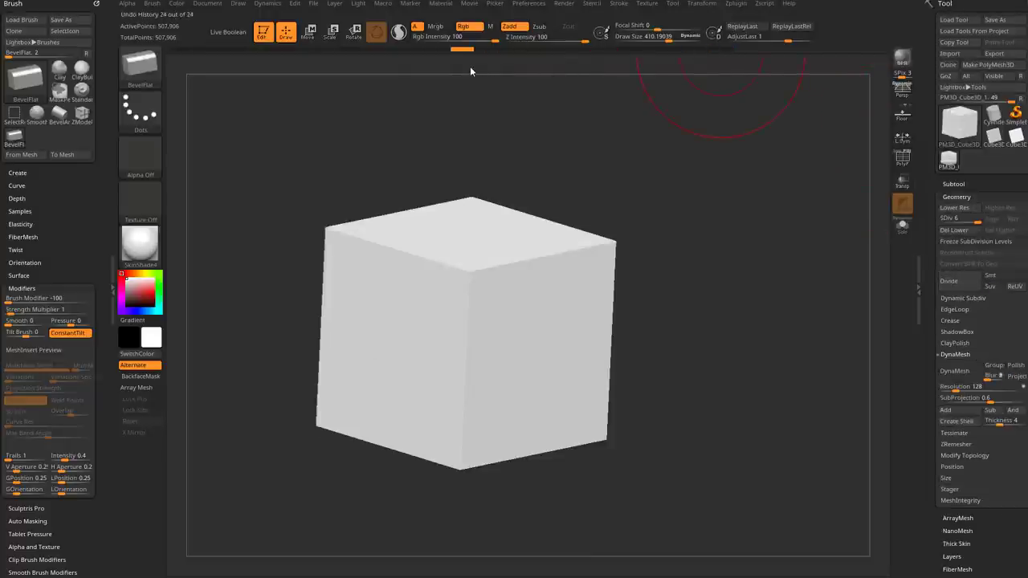
click(947, 217)
drag(697, 295, 660, 311)
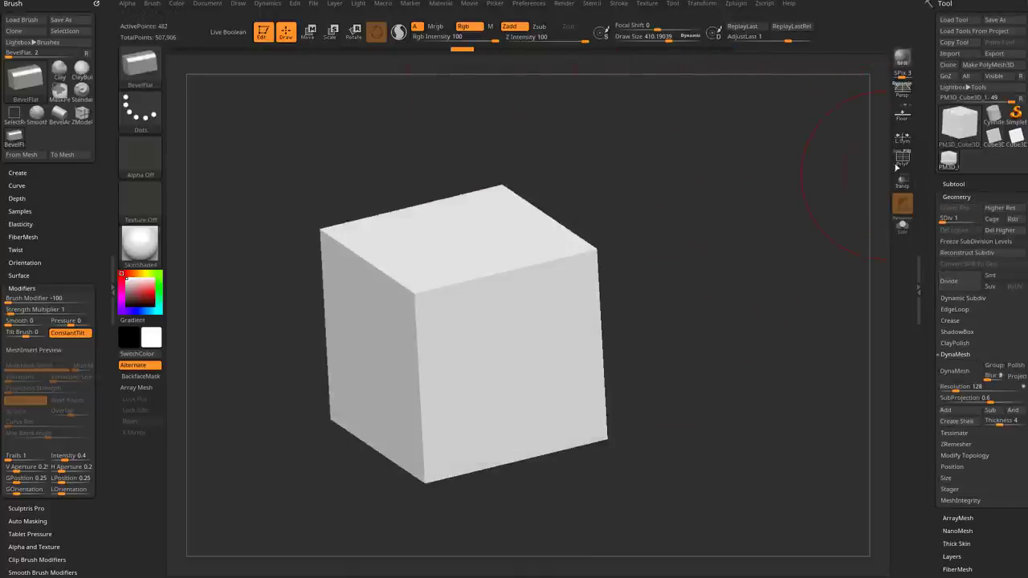
Step: Show the PolyFrame wireframe and bevel the cube's upper front edge with the BevelFlat brush at a draw size of about 410
click(902, 160)
alt+drag(832, 193, 887, 146)
drag(799, 179, 675, 197)
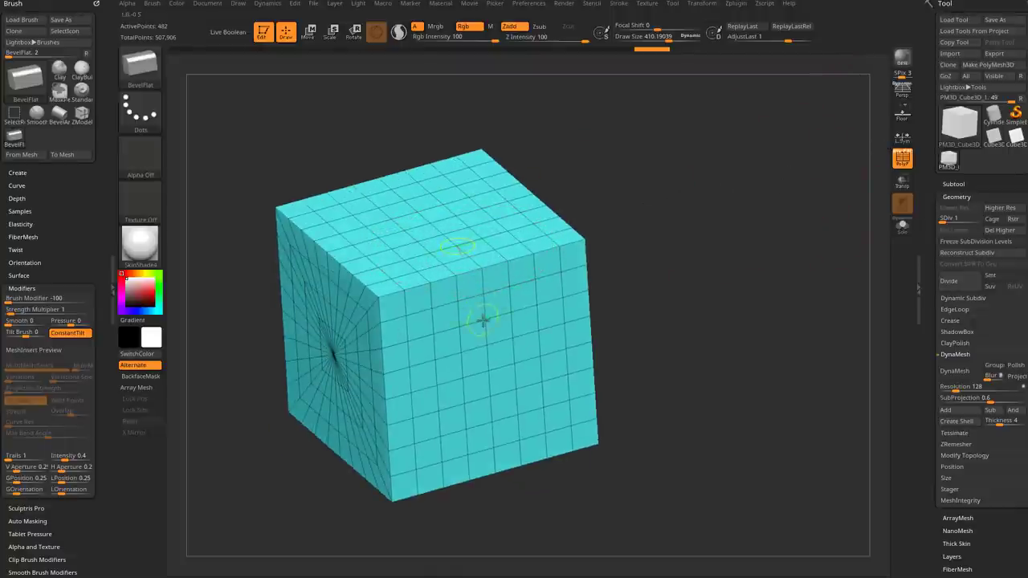
mouse_move(482, 320)
mouse_down()
mouse_move(436, 298)
mouse_move(557, 238)
mouse_up()
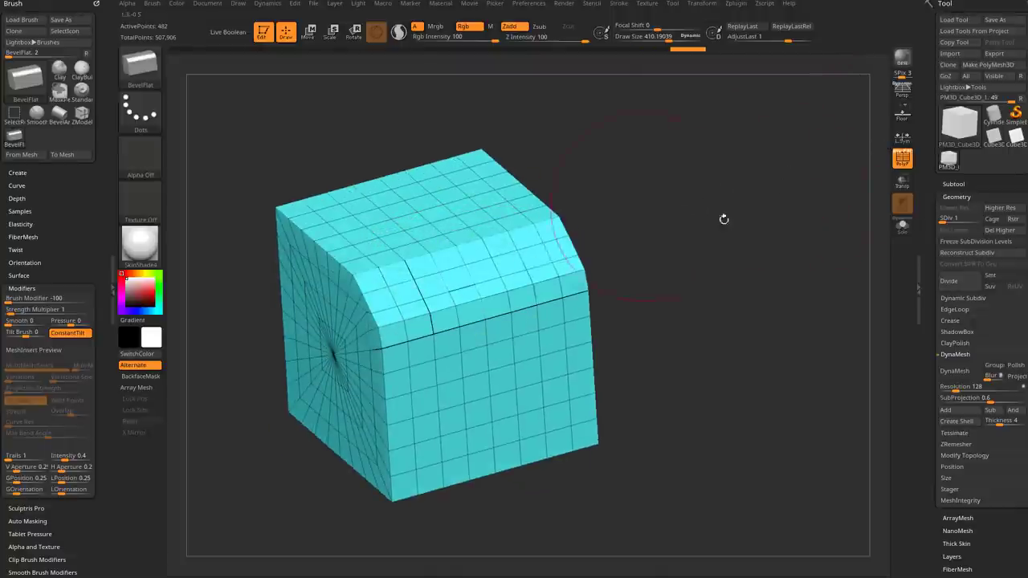
shift+drag(723, 218, 489, 256)
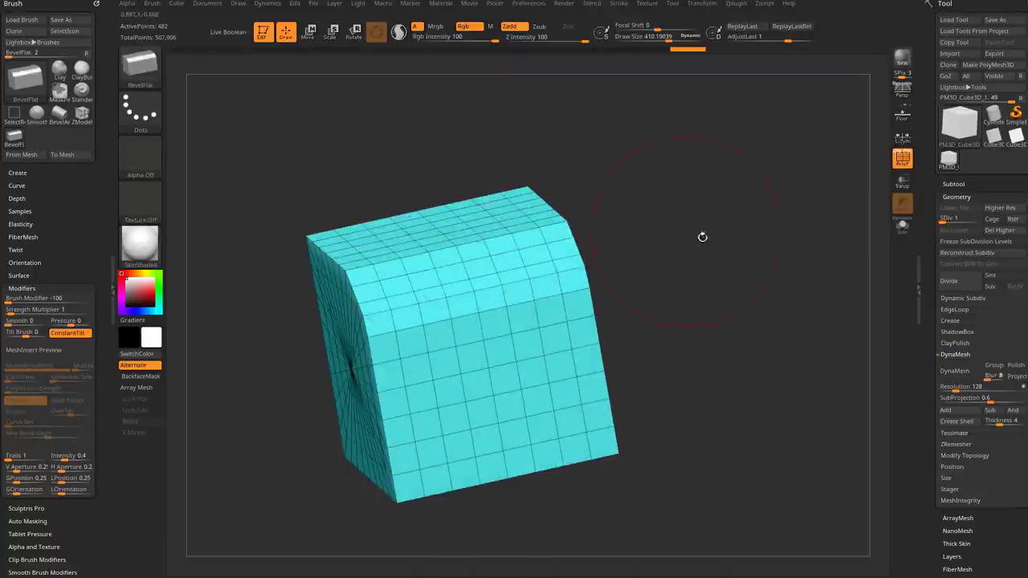
mouse_move(703, 237)
mouse_down()
mouse_move(698, 206)
mouse_move(604, 241)
mouse_up()
Step: Round another long edge of the low-resolution cube with the BevelArc brush at a draw size of about 410
key(b)
key(b)
key(a)
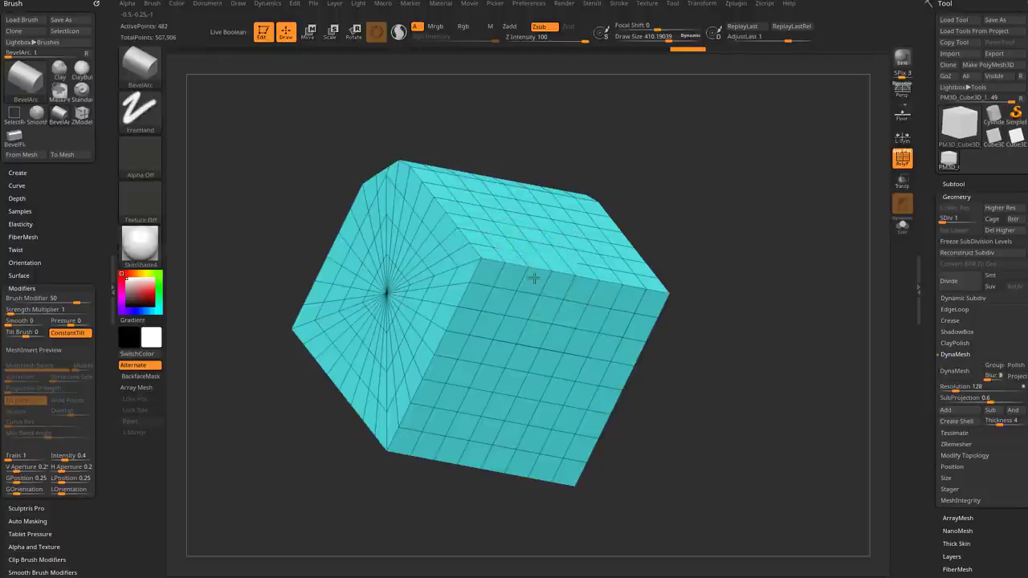
drag(534, 278, 634, 286)
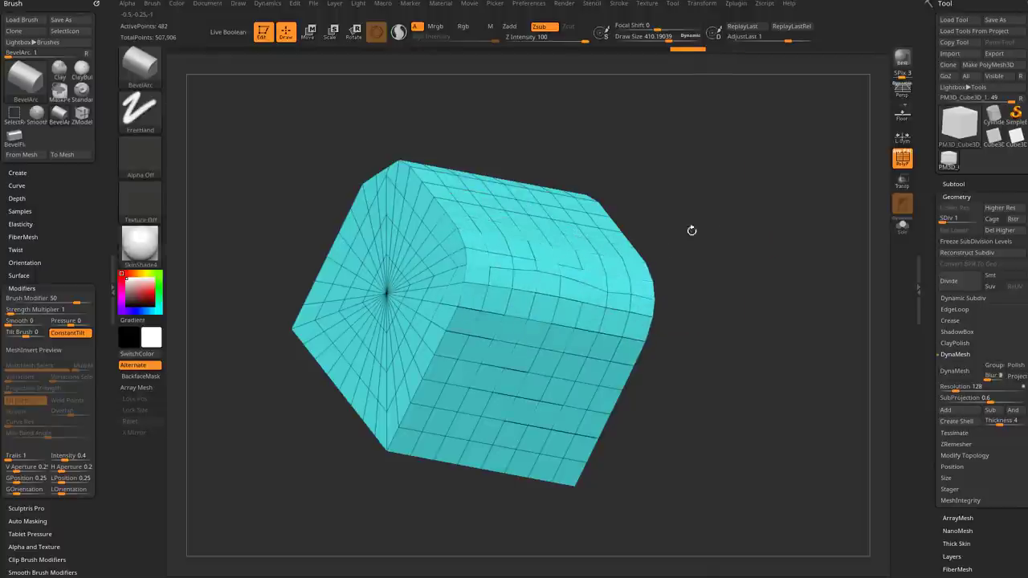
shift+drag(692, 231, 776, 238)
mouse_move(530, 227)
mouse_down()
mouse_move(634, 185)
mouse_move(732, 220)
mouse_move(741, 190)
mouse_move(732, 190)
mouse_move(730, 298)
mouse_move(738, 214)
mouse_up()
Step: Undo the low-resolution bevels and display the cube at subdivision level 6 without the PolyFrame wireframe
key(ctrl)
key(ctrl+z)
key(ctrl+z)
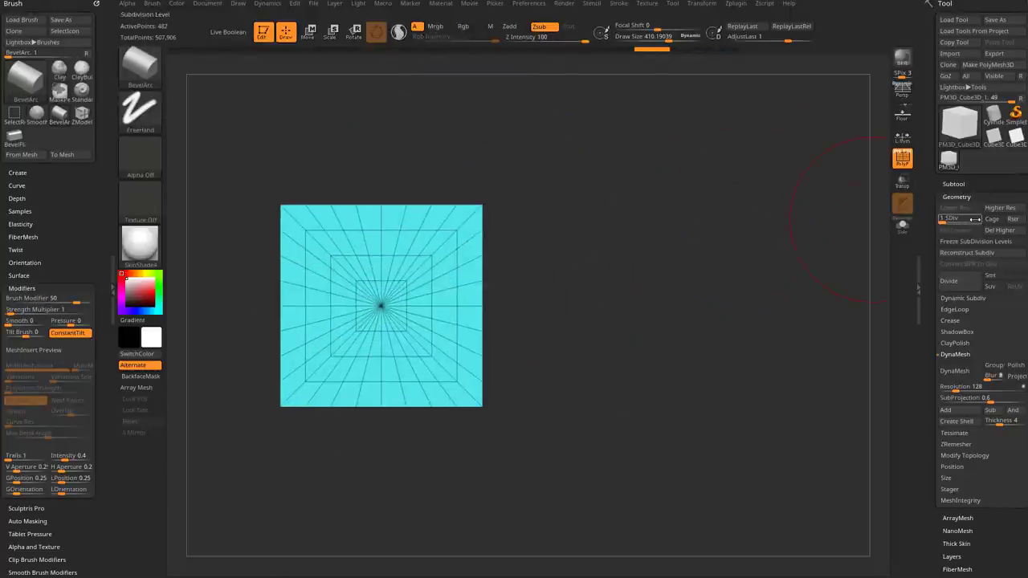
click(977, 220)
drag(796, 238, 759, 260)
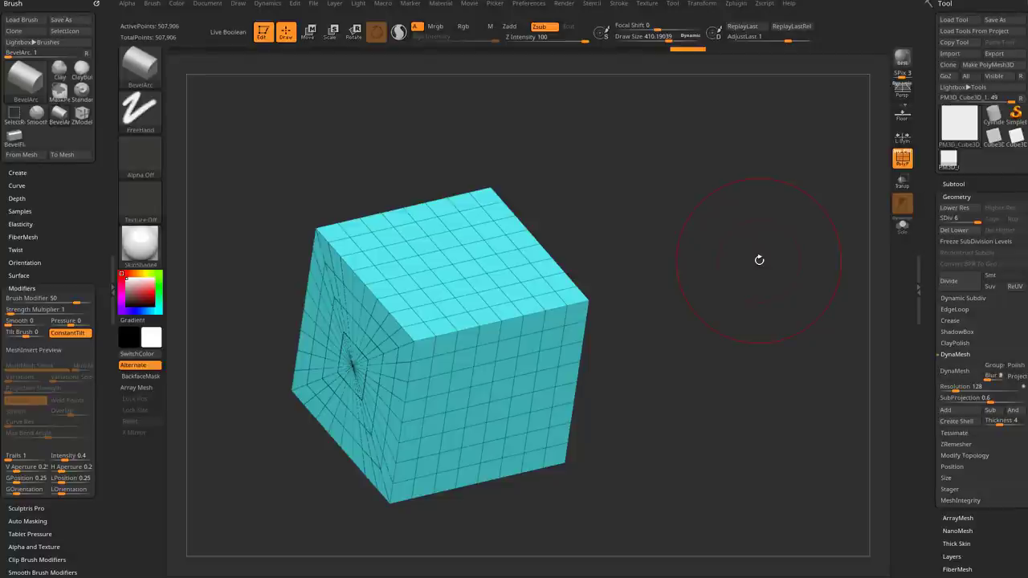
click(903, 159)
Step: Build up two separate lumps of clay across the cube's upper front edge with the ClayBuildup brush at a draw size of about 194
key(s)
mouse_move(702, 208)
mouse_down()
mouse_move(706, 245)
mouse_move(707, 222)
mouse_up()
key(b)
key(c)
key(b)
key(s)
drag(473, 320, 473, 320)
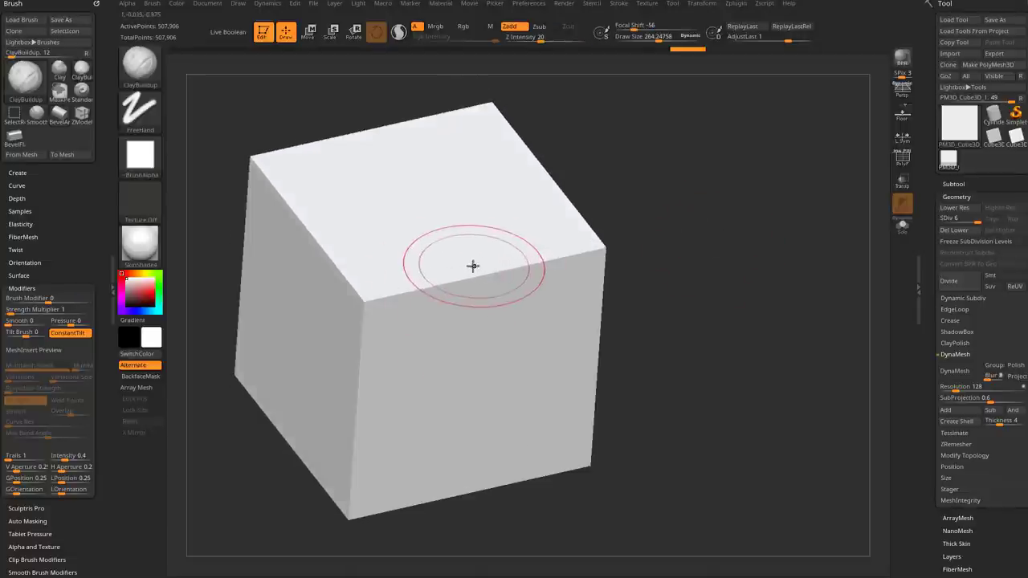
key(b)
key(c)
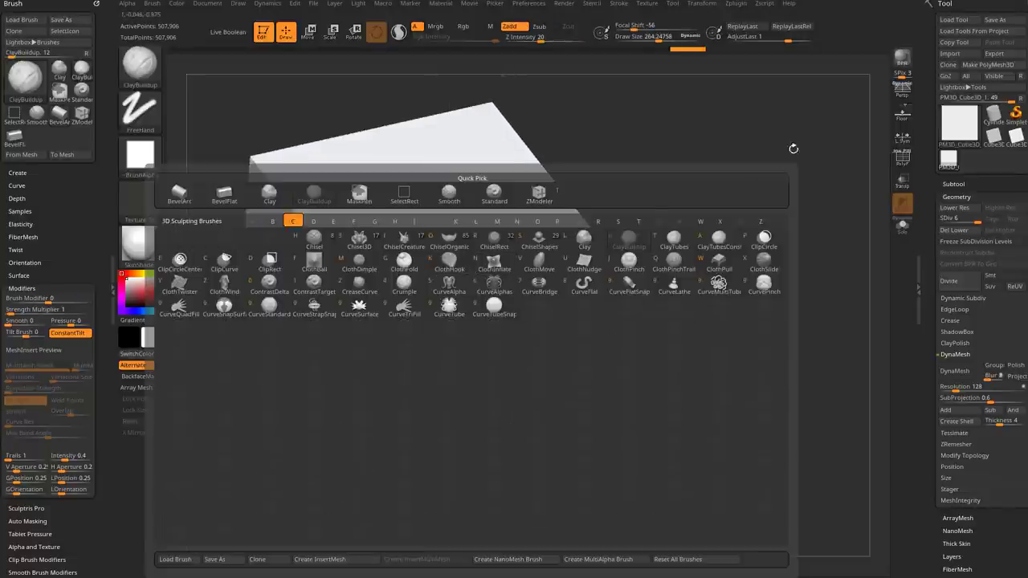
alt+drag(792, 149, 783, 174)
key(s)
mouse_move(404, 313)
mouse_down()
mouse_move(423, 324)
mouse_move(414, 295)
mouse_move(426, 326)
mouse_up()
drag(635, 240, 591, 251)
mouse_move(539, 275)
mouse_down()
mouse_move(545, 309)
mouse_move(539, 294)
mouse_up()
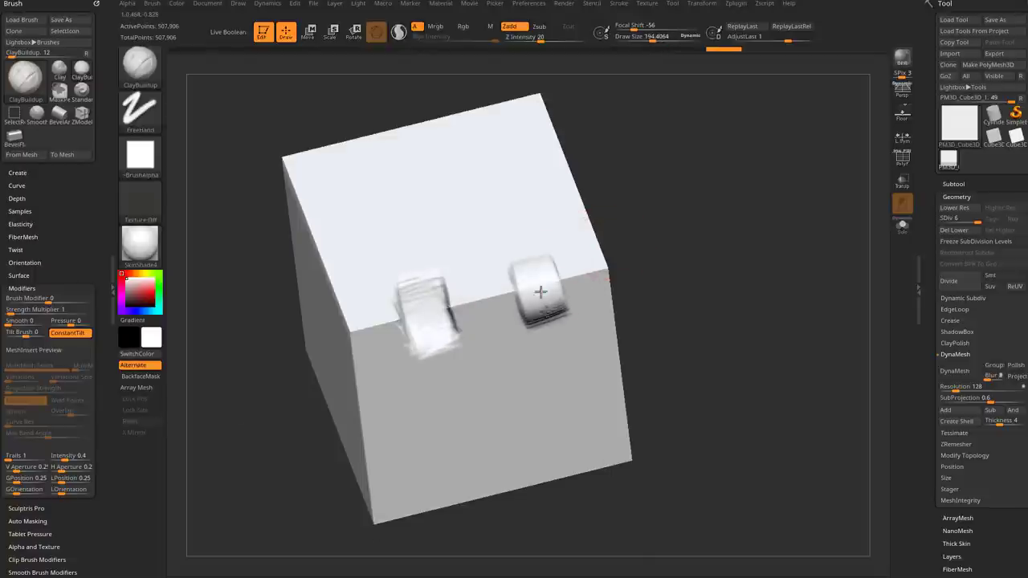
right_drag(730, 209, 662, 222)
Step: Bevel the upper front edge between the two clay lumps with the BevelFlat brush at a draw size of about 353
key(b)
key(b)
key(f)
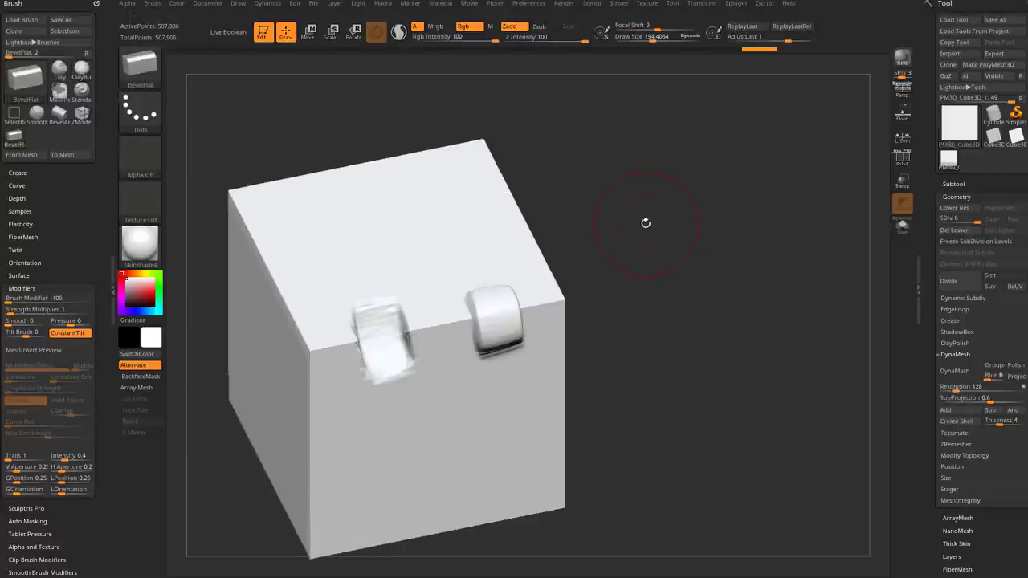
key(s)
drag(598, 257, 610, 254)
drag(434, 311, 433, 310)
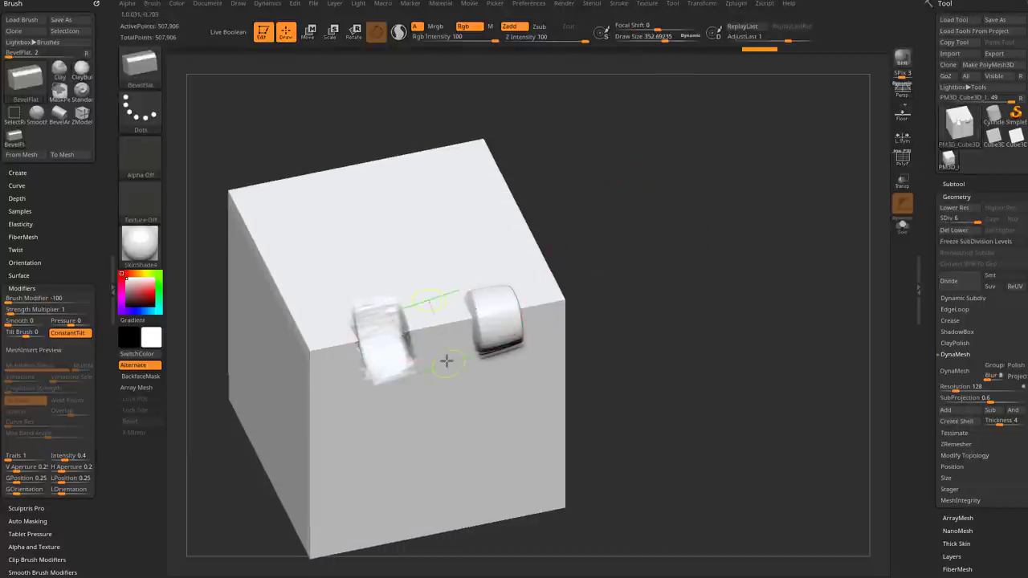
drag(446, 361, 442, 352)
mouse_move(715, 234)
mouse_down()
mouse_move(712, 260)
mouse_move(581, 216)
mouse_up()
Step: Undo the bevel and clay lumps, and mask the cube except for a narrow strip crossing its upper front edge
key(ctrl+z)
key(ctrl+z)
key(ctrl+z)
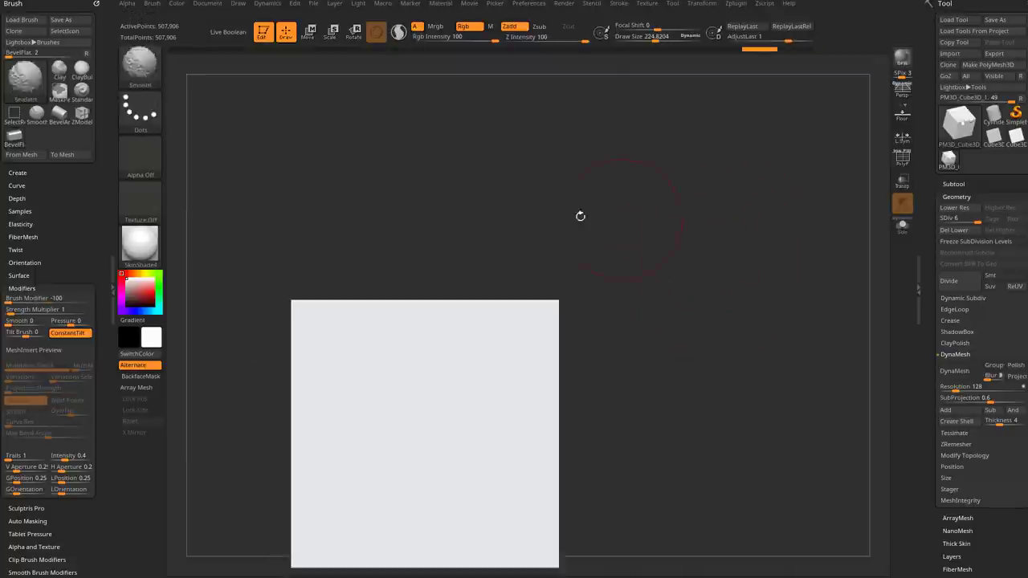
ctrl+drag(391, 224, 461, 388)
Step: Bevel the unmasked part of the edge with the BevelFlat brush at a draw size of about 377 and clear the mask
drag(654, 179, 494, 299)
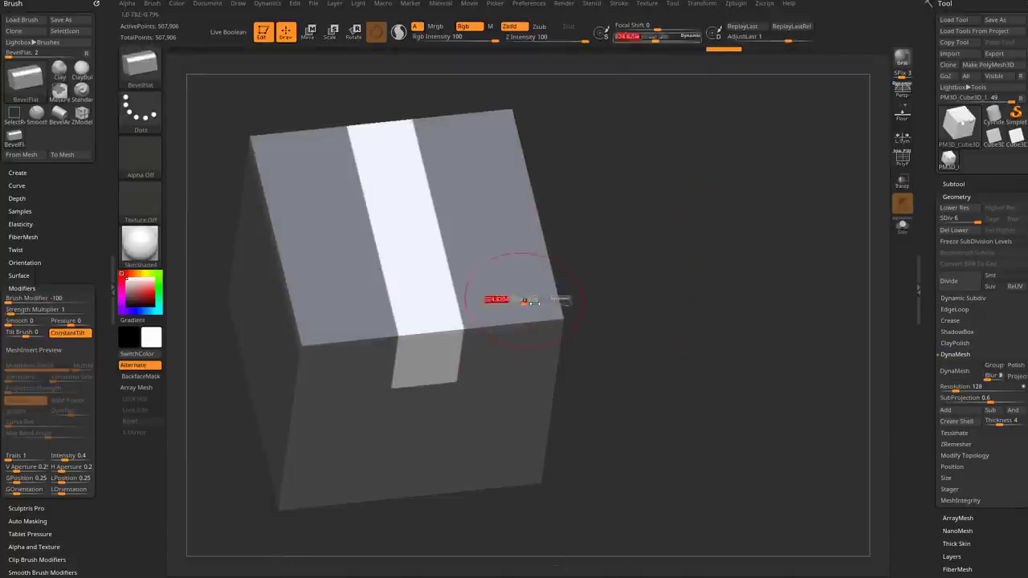
drag(428, 365, 403, 307)
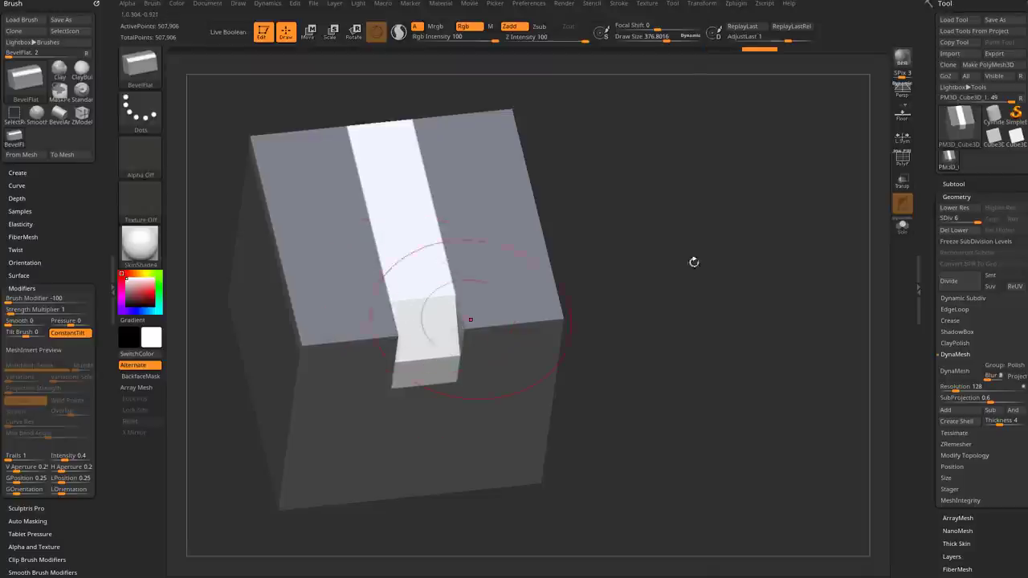
ctrl+drag(702, 224, 653, 270)
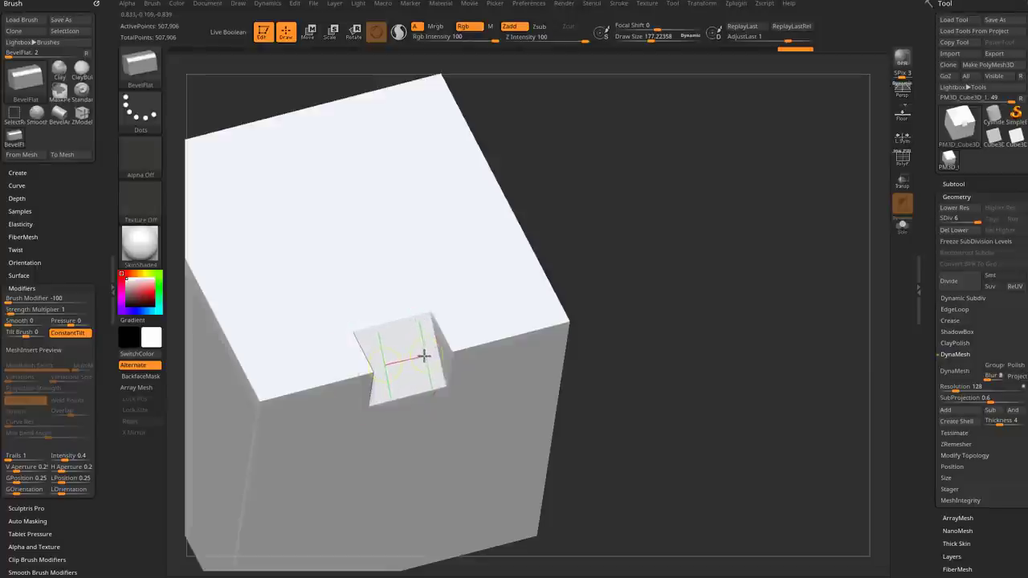
Step: Extend the notch's flat bevel along the edge to both corners with the BevelFlat brush at a draw size of about 177
mouse_move(423, 355)
mouse_down()
mouse_move(482, 326)
mouse_move(464, 358)
mouse_up()
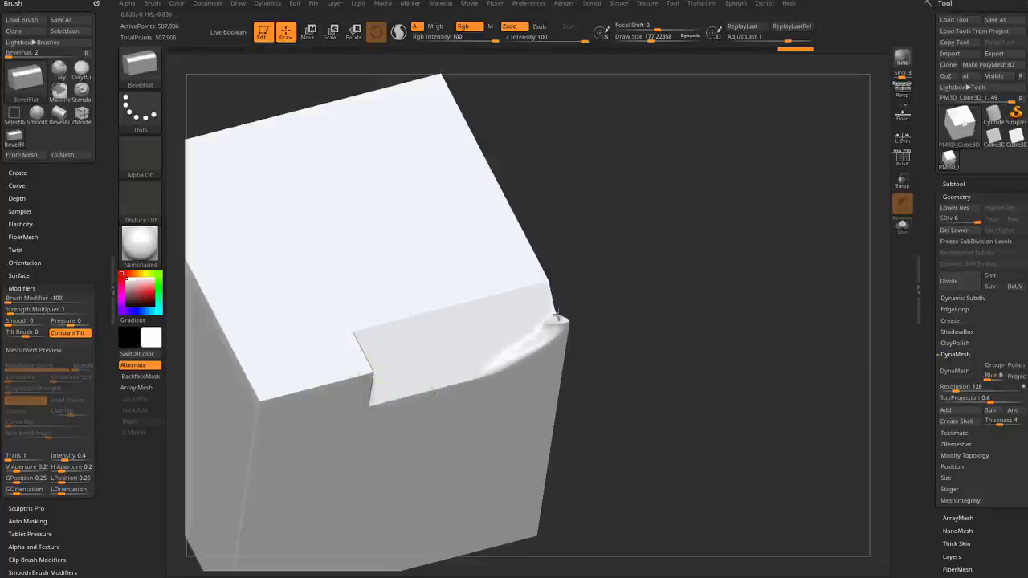
drag(558, 314, 553, 310)
drag(417, 360, 555, 325)
drag(630, 293, 523, 328)
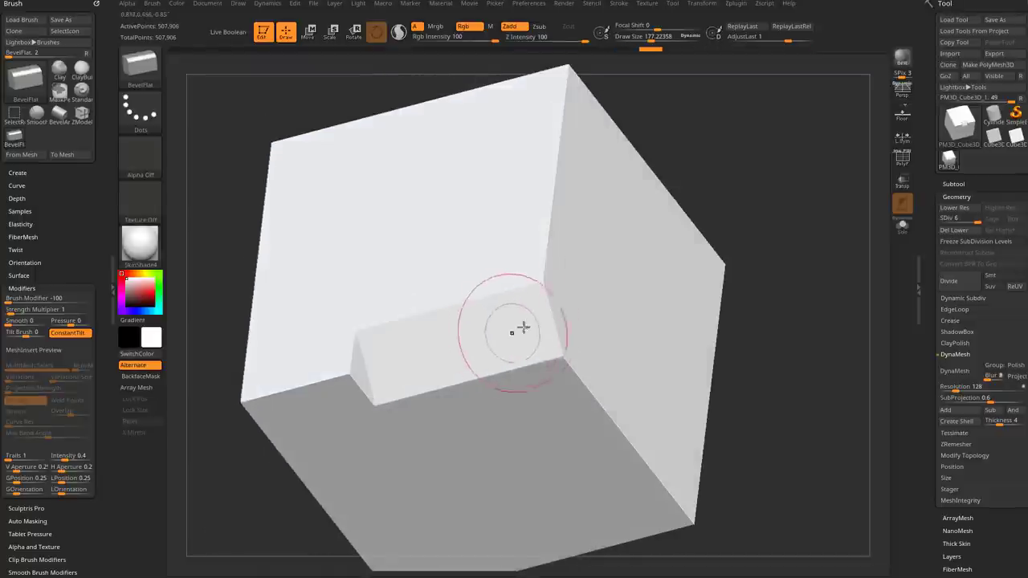
mouse_move(381, 370)
shift+mouse_down()
mouse_move(305, 344)
mouse_move(322, 374)
mouse_move(300, 392)
shift+mouse_up()
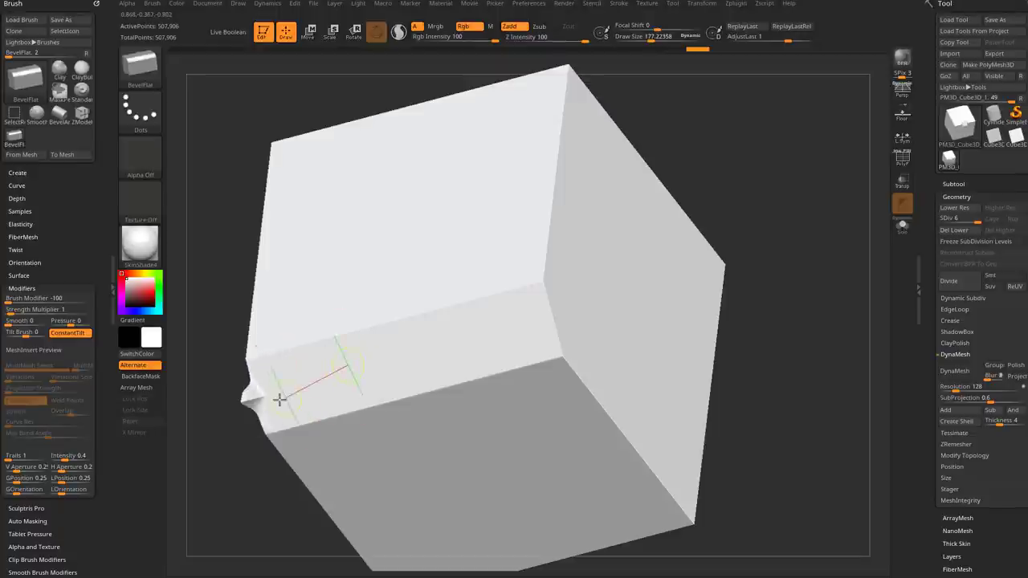
drag(242, 456, 681, 283)
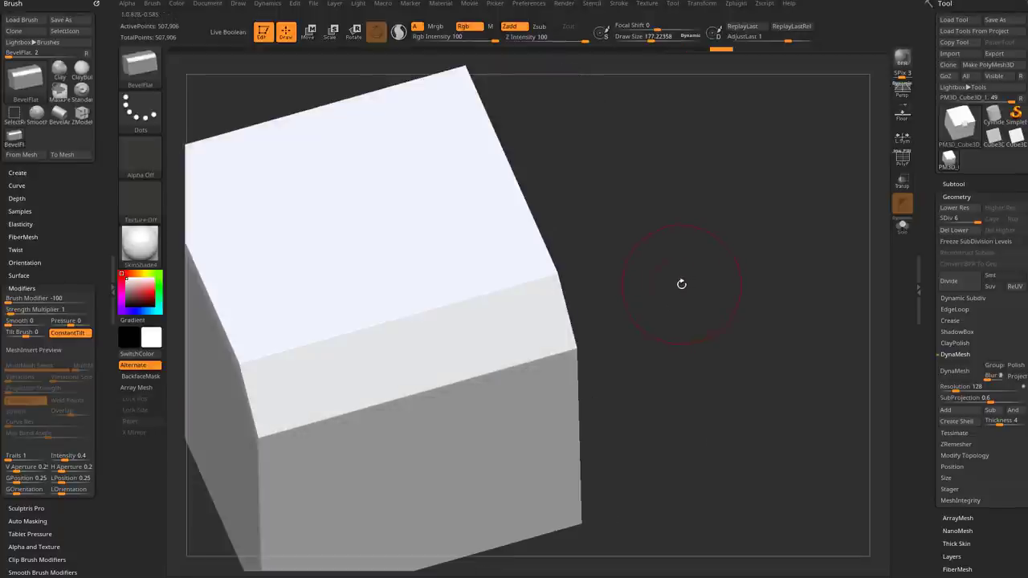
Step: Undo the bevel extensions back to the cube with the single notch in its upper front edge
key(ctrl+z)
key(ctrl+z)
key(ctrl+z)
key(ctrl+z)
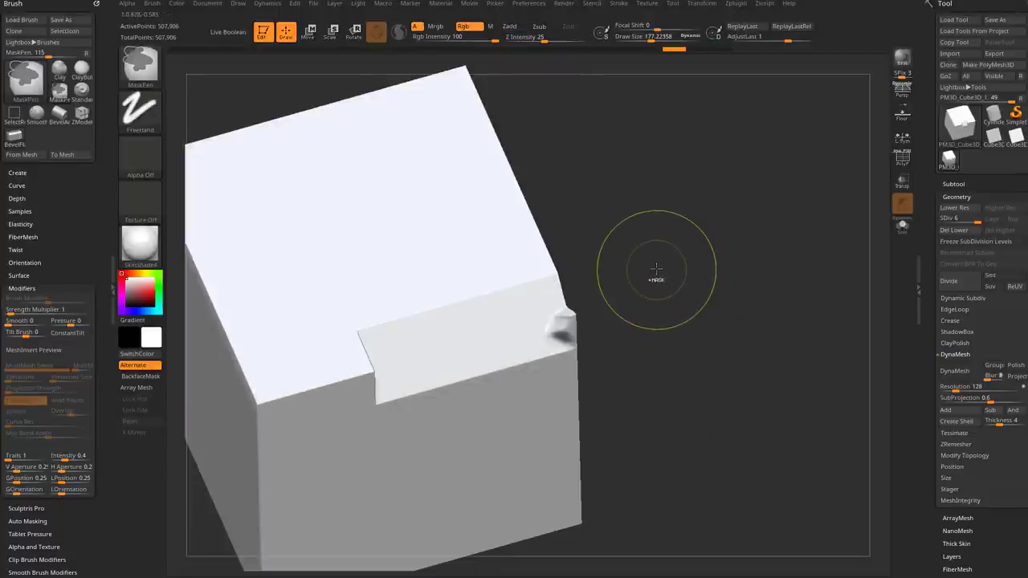
key(ctrl+z)
alt+drag(668, 248, 593, 239)
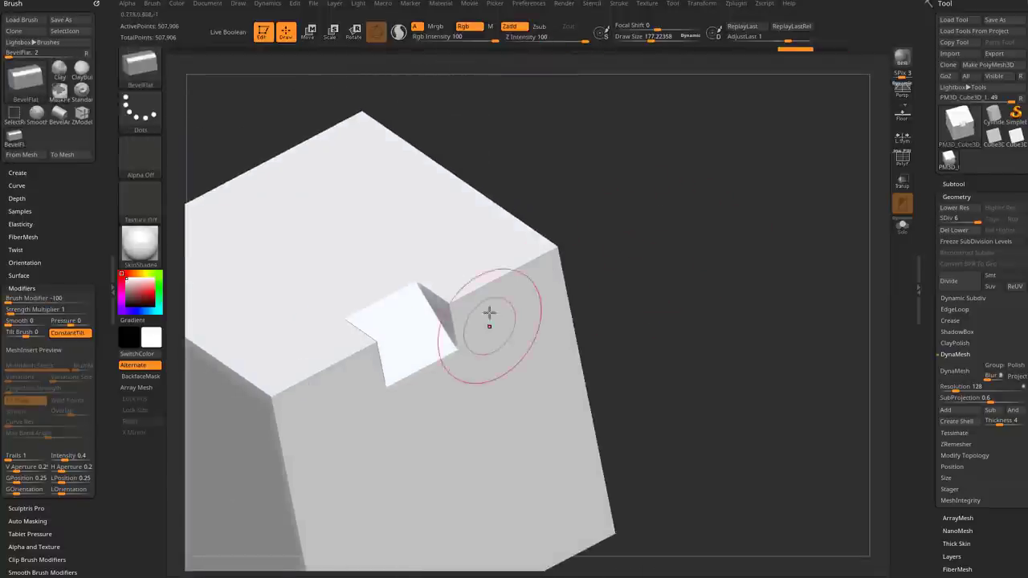
Step: Try BevelFlat strokes along the front face across the notch at a draw size of about 177, and undo them
drag(490, 304, 358, 379)
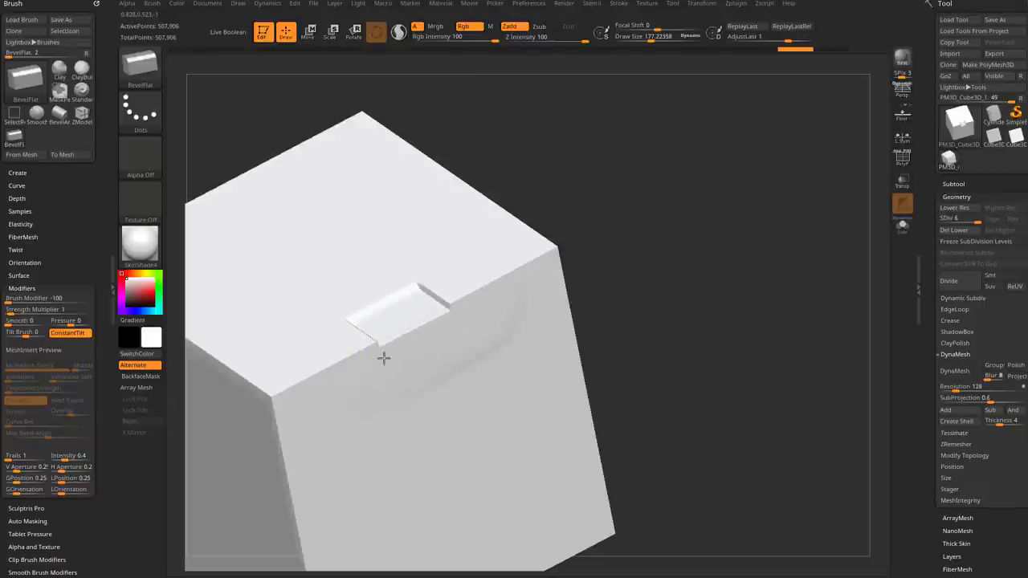
key(ctrl+z)
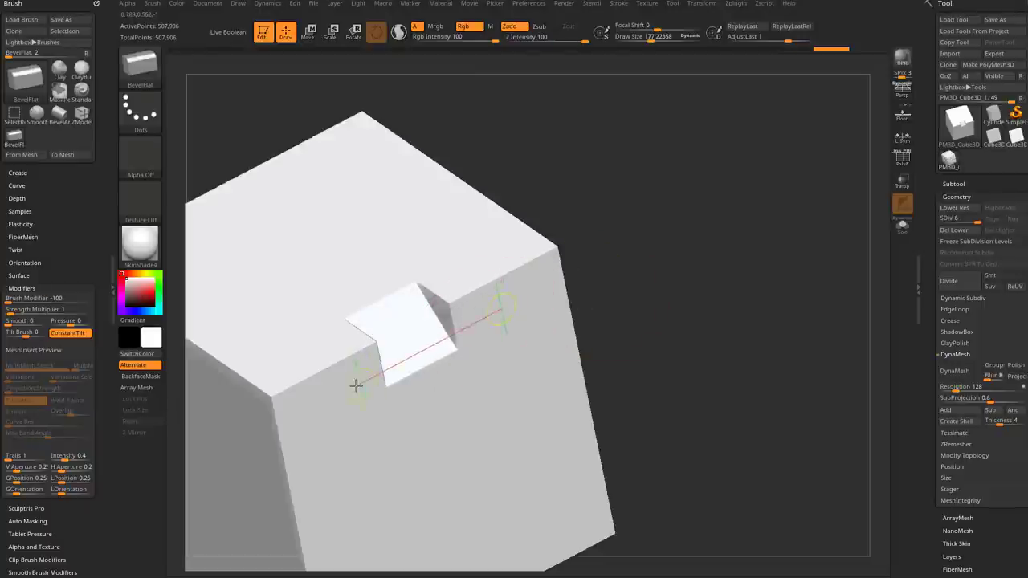
key(ctrl+z)
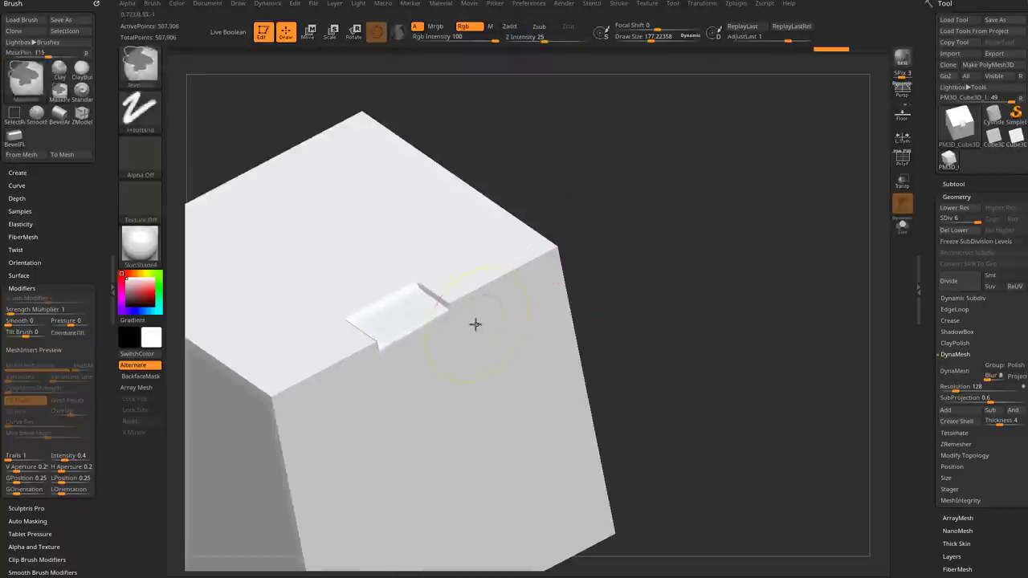
key(ctrl+z)
drag(485, 309, 337, 389)
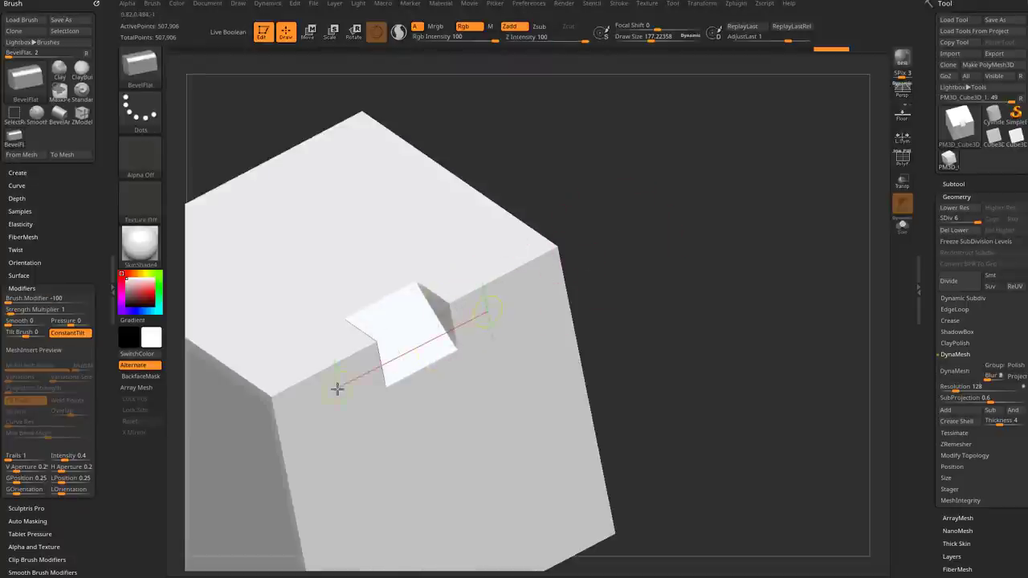
drag(427, 330, 433, 330)
drag(552, 202, 539, 236)
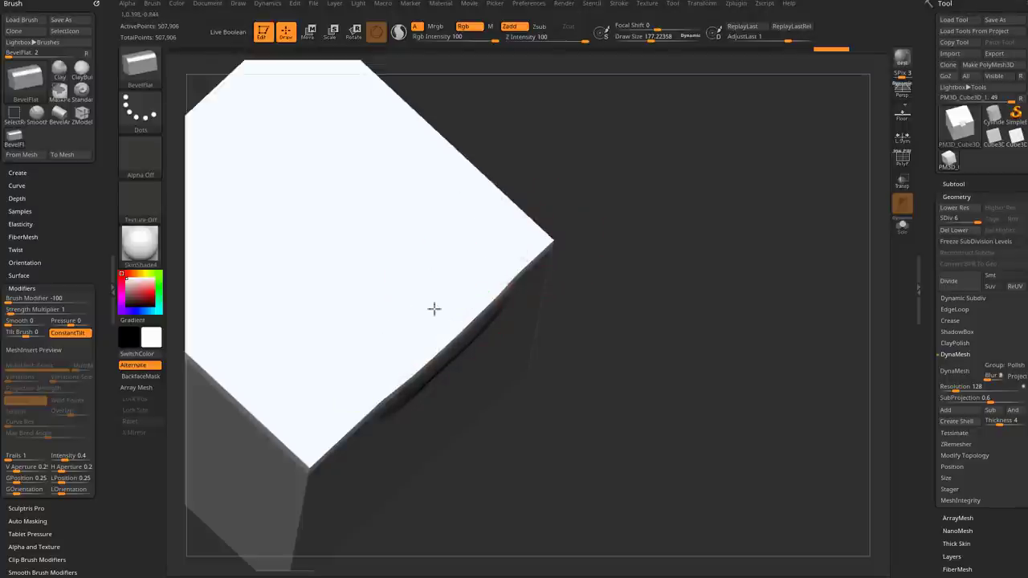
drag(633, 207, 716, 212)
key(ctrl+z)
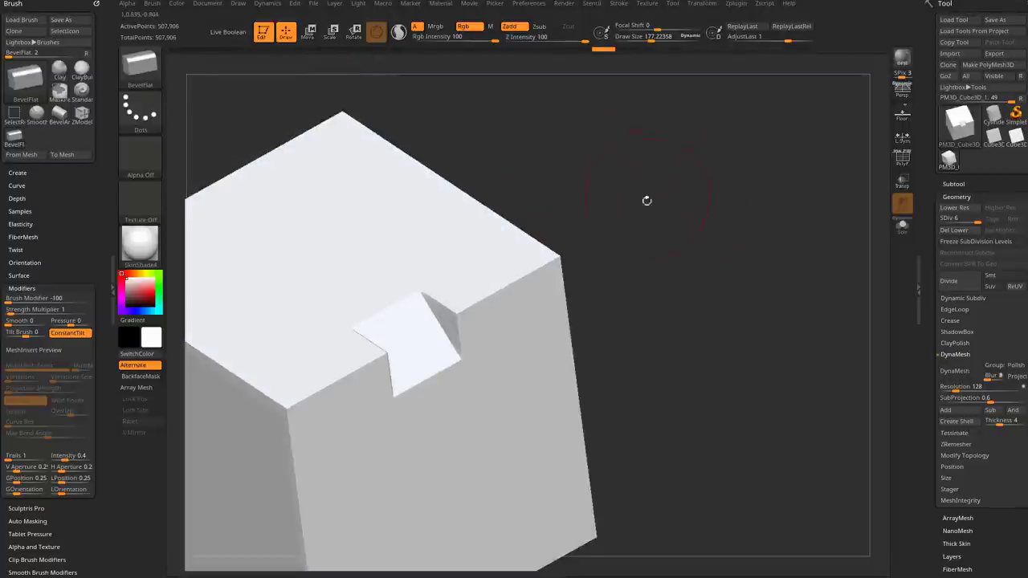
Step: Flatten the front face along the notch's lower edge with the Planar brush at a draw size of about 99
key(b)
key(p)
key(l)
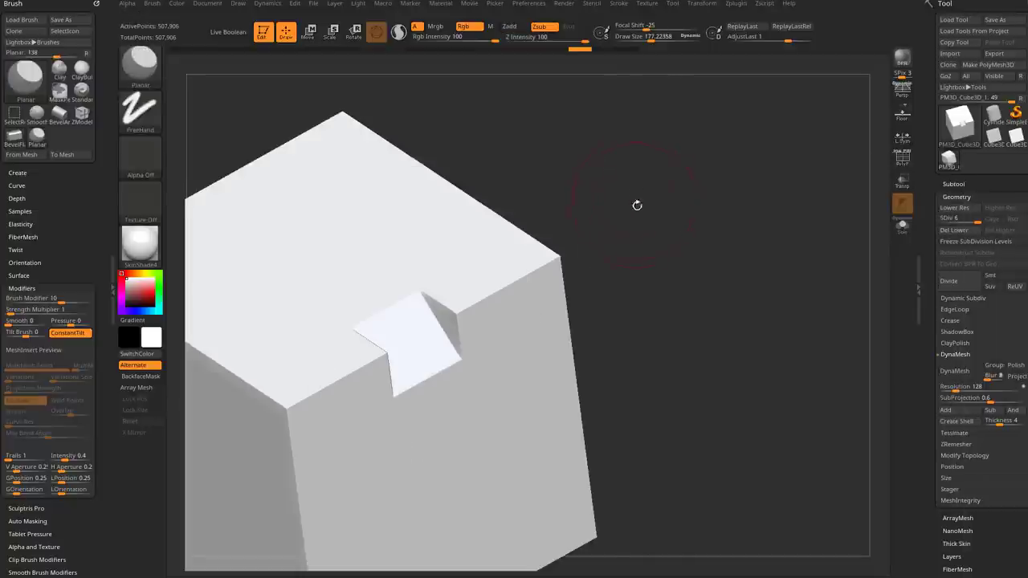
drag(636, 207, 501, 319)
key(s)
drag(434, 342, 426, 343)
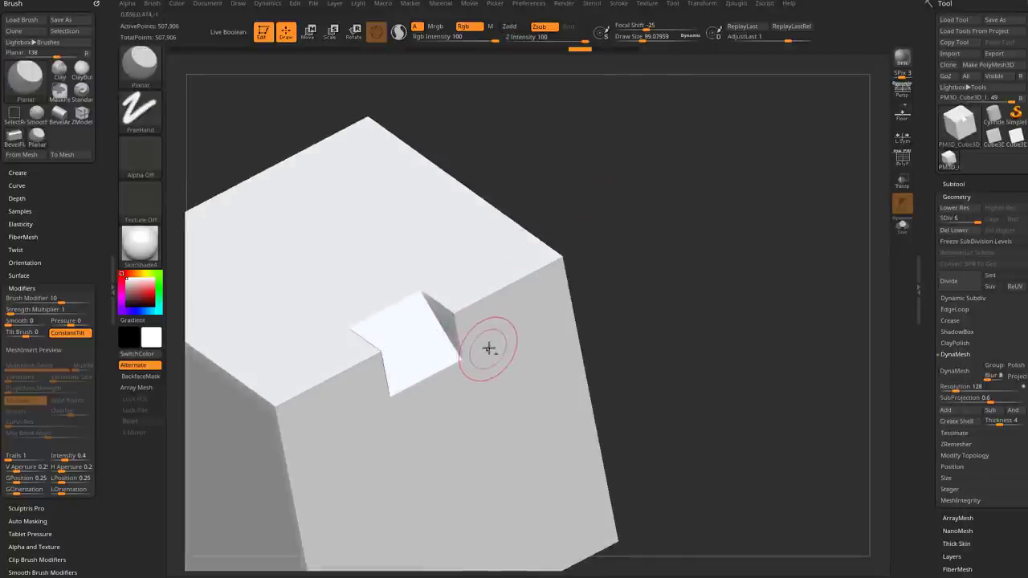
mouse_move(448, 379)
mouse_down()
mouse_move(458, 328)
mouse_move(367, 404)
mouse_up()
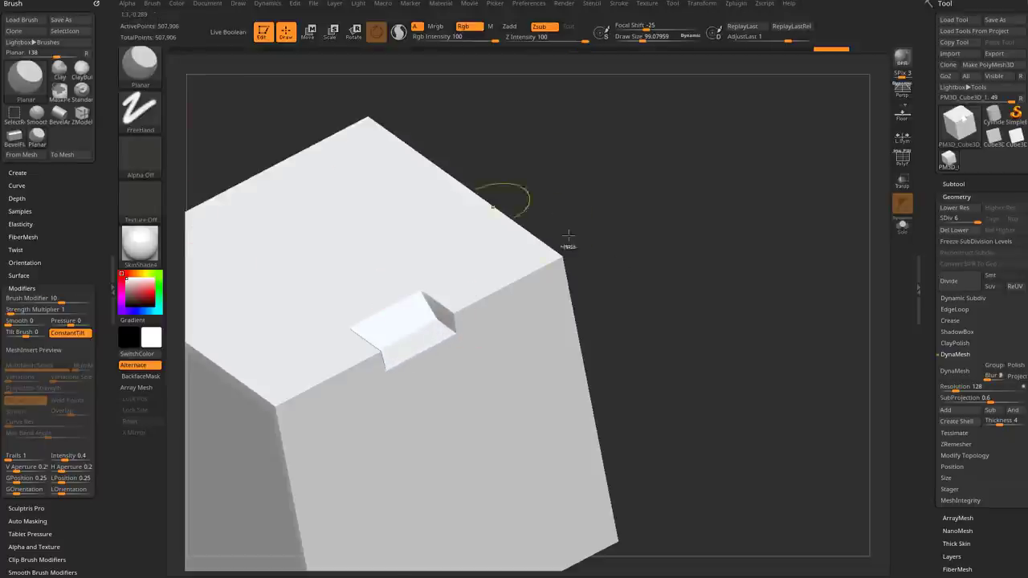
Step: Lower the notched cube to subdivision level 1 and inspect the notch at low resolution
mouse_move(568, 234)
mouse_down()
mouse_move(710, 236)
mouse_move(693, 270)
mouse_move(733, 221)
mouse_up()
drag(329, 554, 790, 238)
drag(975, 221, 940, 221)
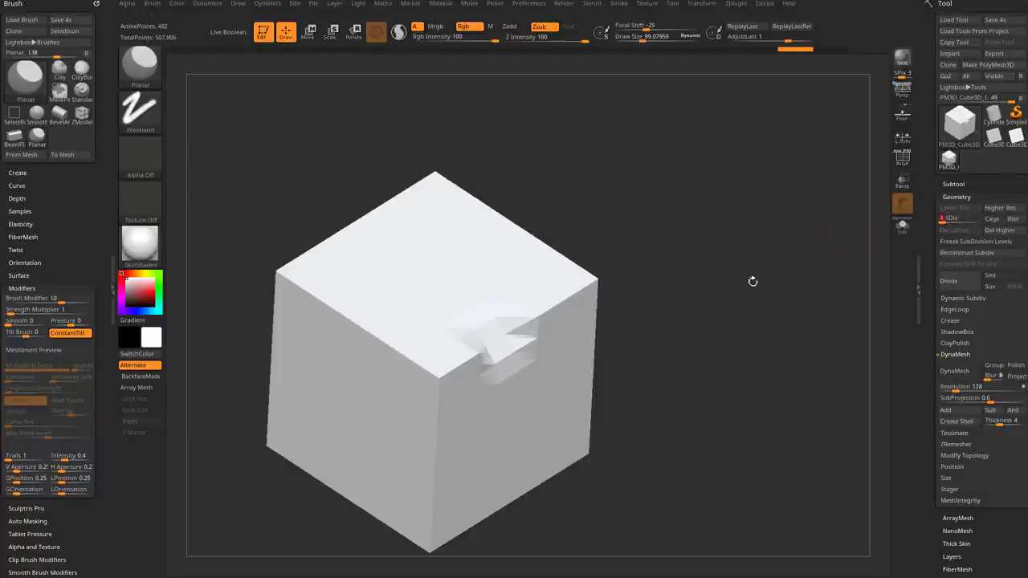
drag(751, 281, 859, 215)
Step: Undo the sculpting back to the masked, uncut cube and lower it to subdivision level 1
key(ctrl+z)
key(ctrl+z)
key(ctrl+z)
key(ctrl+z)
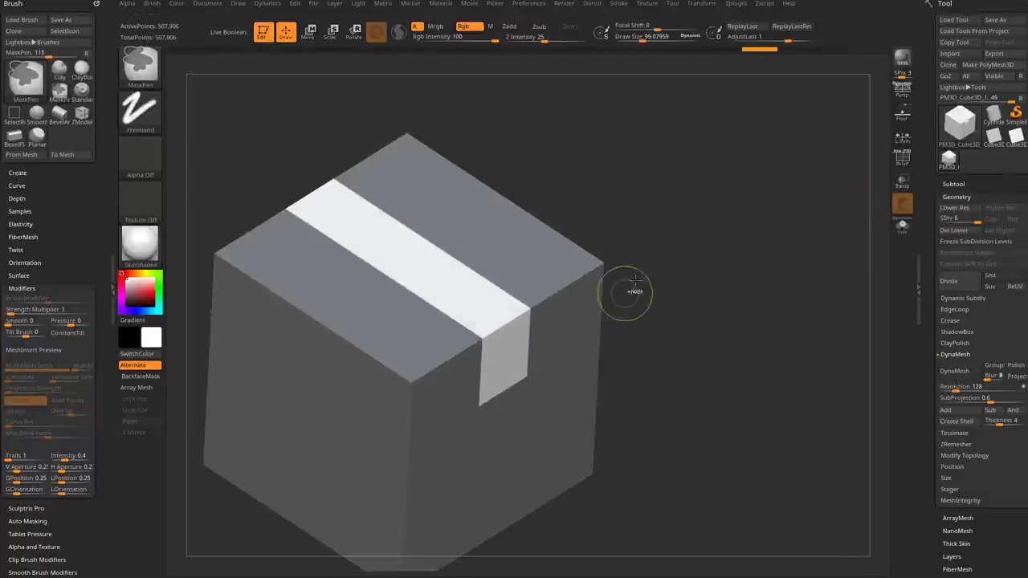
click(936, 219)
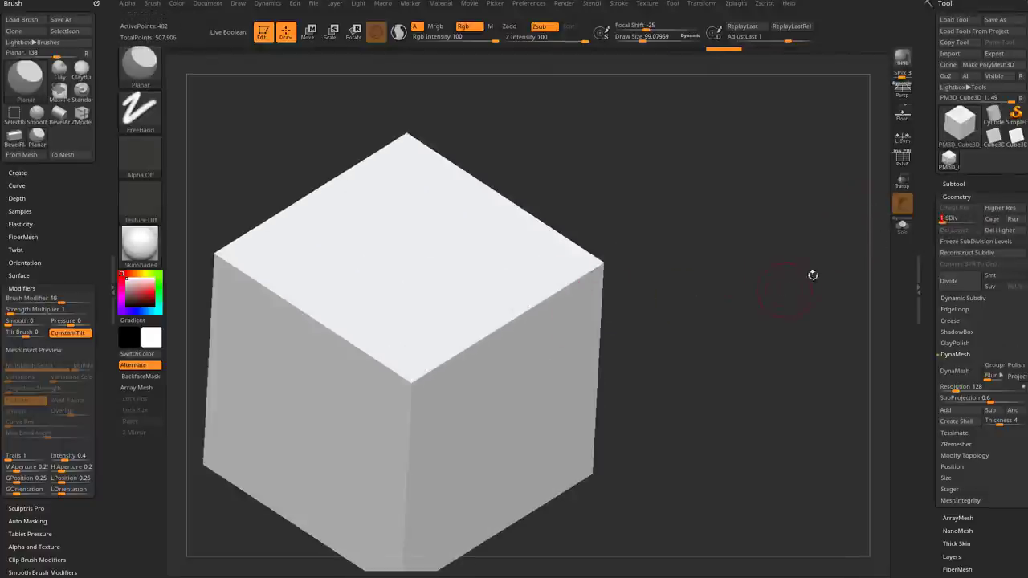
Step: Delete the cube's higher subdivision levels and show the PolyFrame wireframe
click(990, 223)
click(903, 158)
mouse_move(770, 252)
mouse_down()
mouse_move(751, 206)
mouse_move(804, 151)
mouse_move(753, 183)
mouse_move(785, 238)
mouse_move(781, 266)
mouse_up()
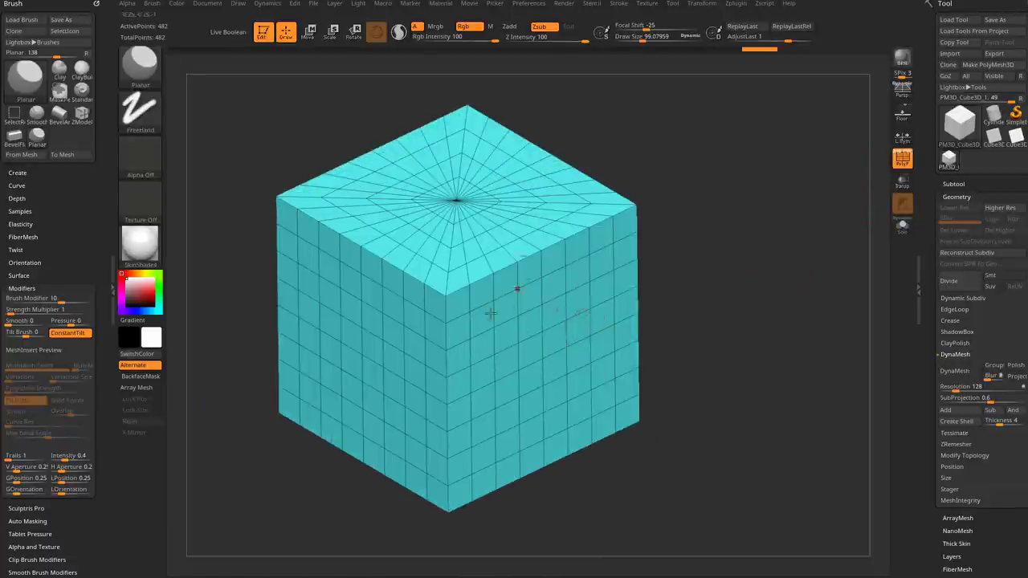
Step: Remesh the cube with ZRemesher using DetectEdges, Half polygon count and an AdaptiveSize of 0
drag(528, 265, 700, 233)
drag(707, 273, 727, 73)
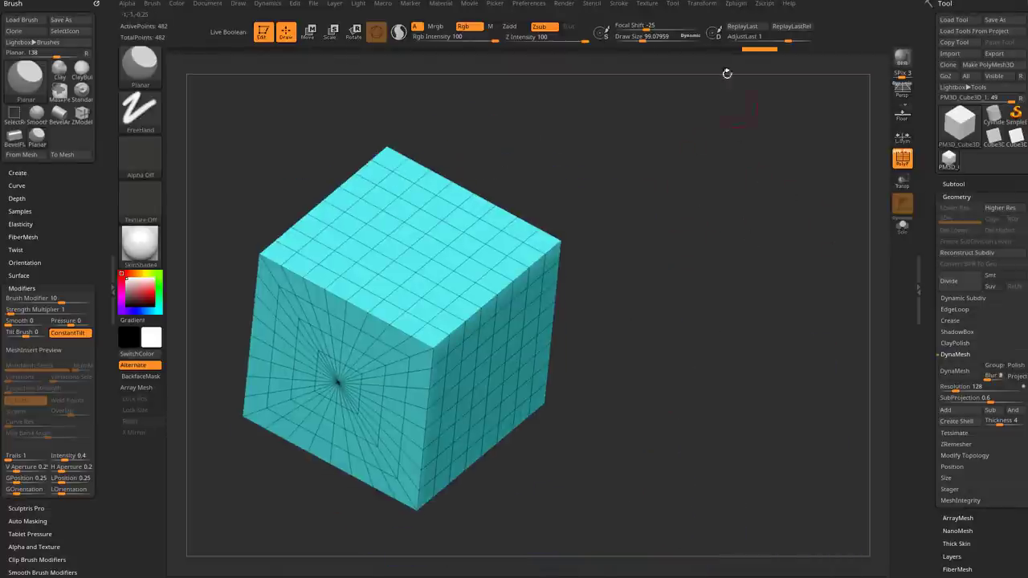
click(697, 7)
alt+drag(594, 311, 615, 300)
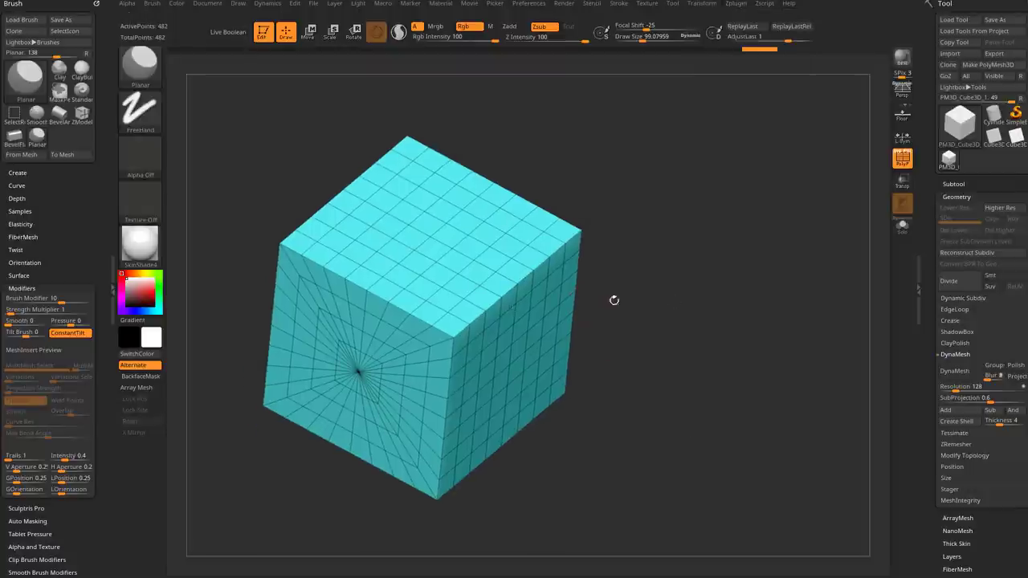
drag(932, 411, 936, 349)
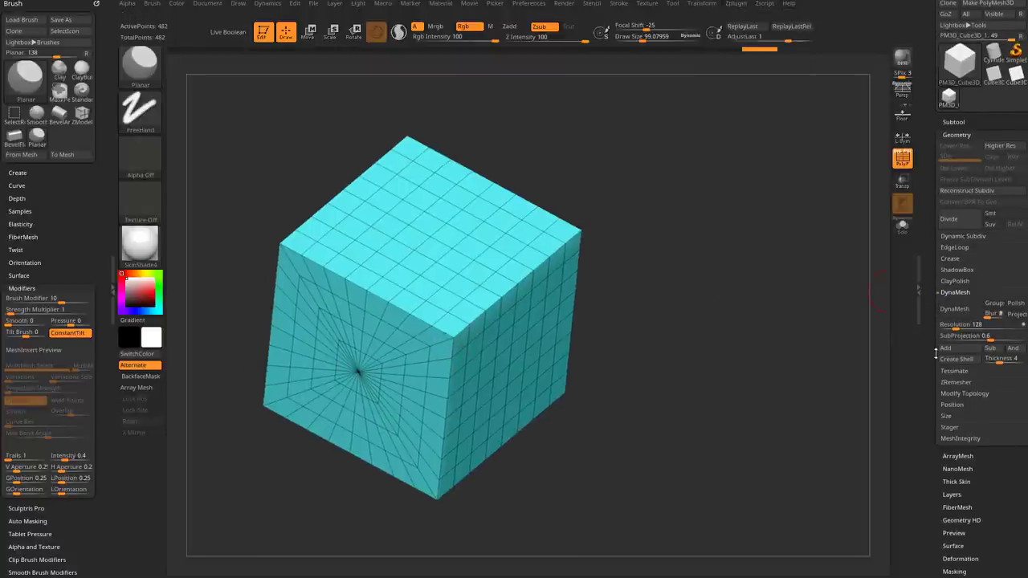
shift+click(947, 382)
drag(938, 470, 940, 360)
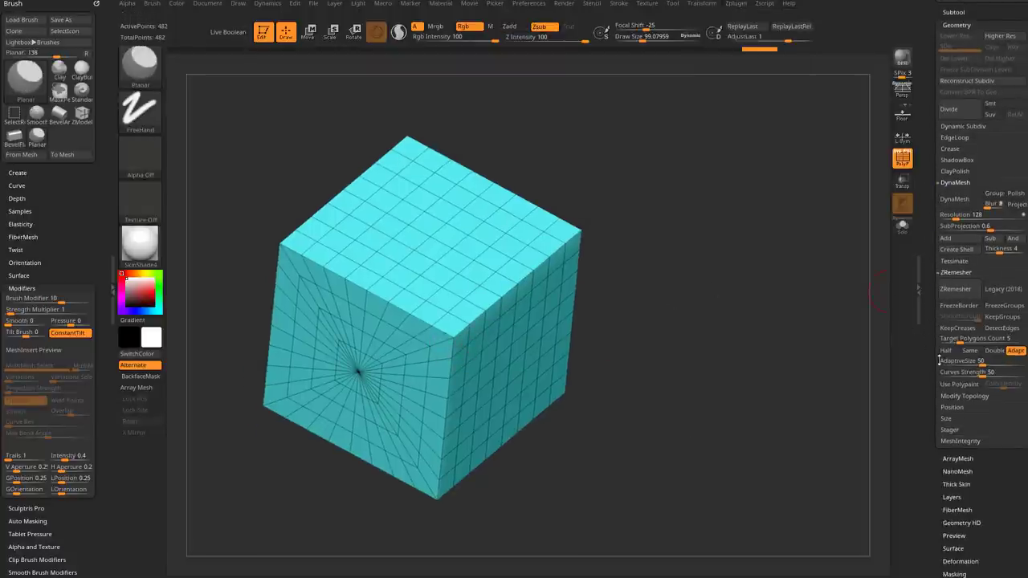
click(996, 328)
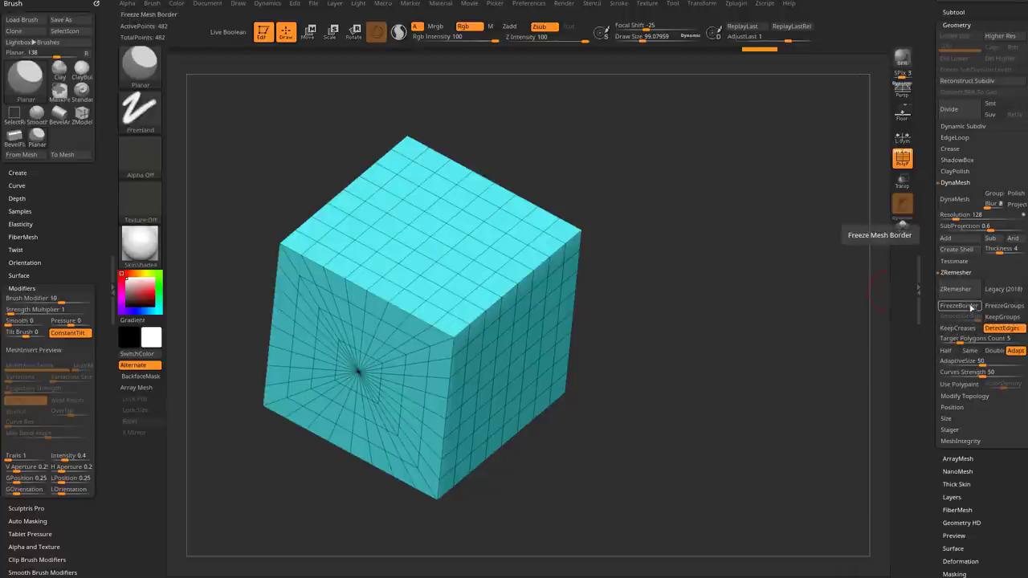
click(946, 350)
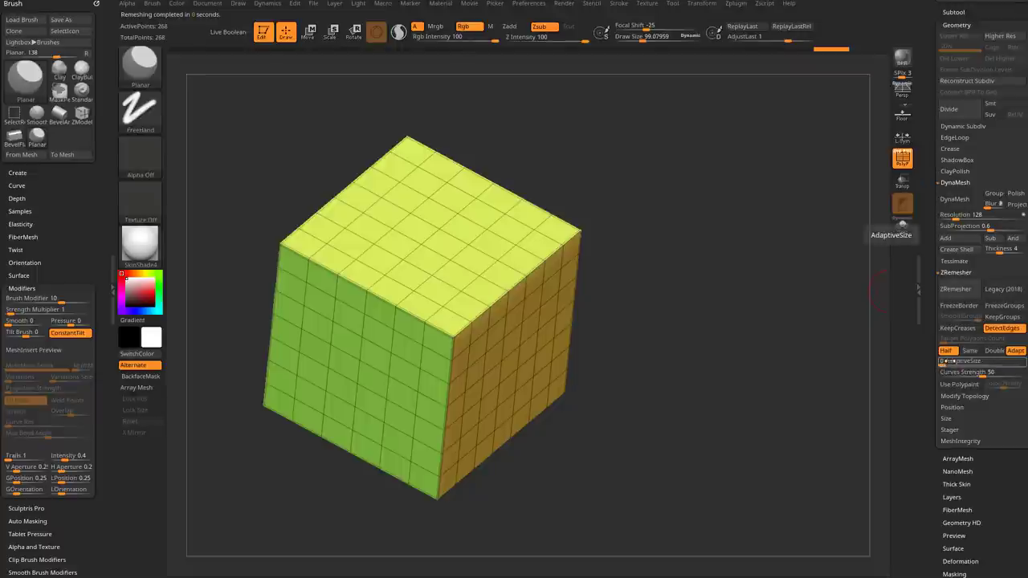
mouse_move(828, 311)
mouse_down()
mouse_move(776, 289)
mouse_move(734, 289)
mouse_move(833, 255)
mouse_move(797, 288)
mouse_move(819, 310)
mouse_move(630, 348)
mouse_up()
mouse_move(668, 308)
mouse_down()
mouse_move(716, 242)
mouse_move(781, 308)
mouse_move(763, 279)
mouse_up()
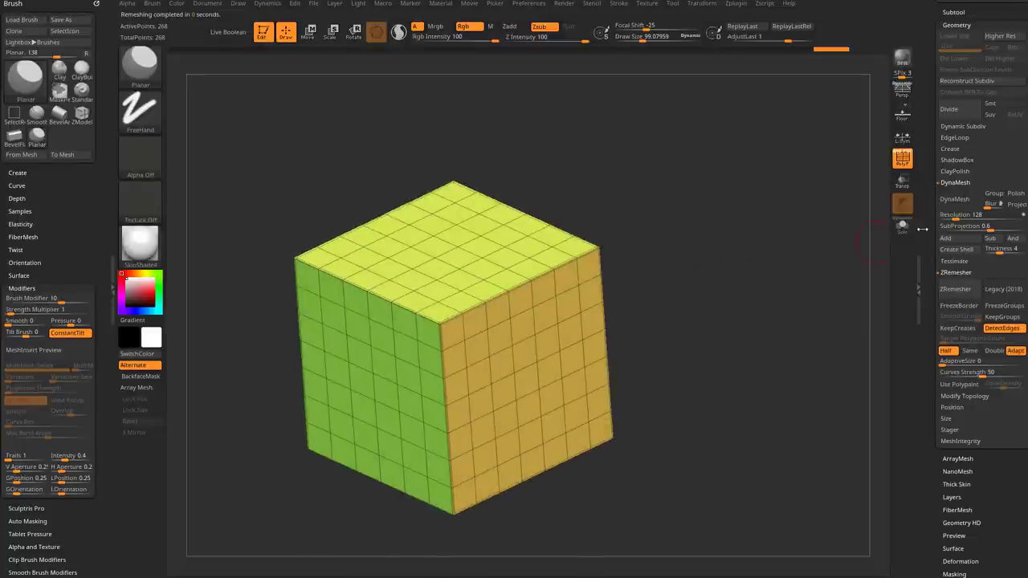
Step: Turn on smooth subdivision, divide the remeshed cube up to subdivision level 5 and hide the PolyFrame wireframe
drag(924, 190, 925, 344)
click(999, 258)
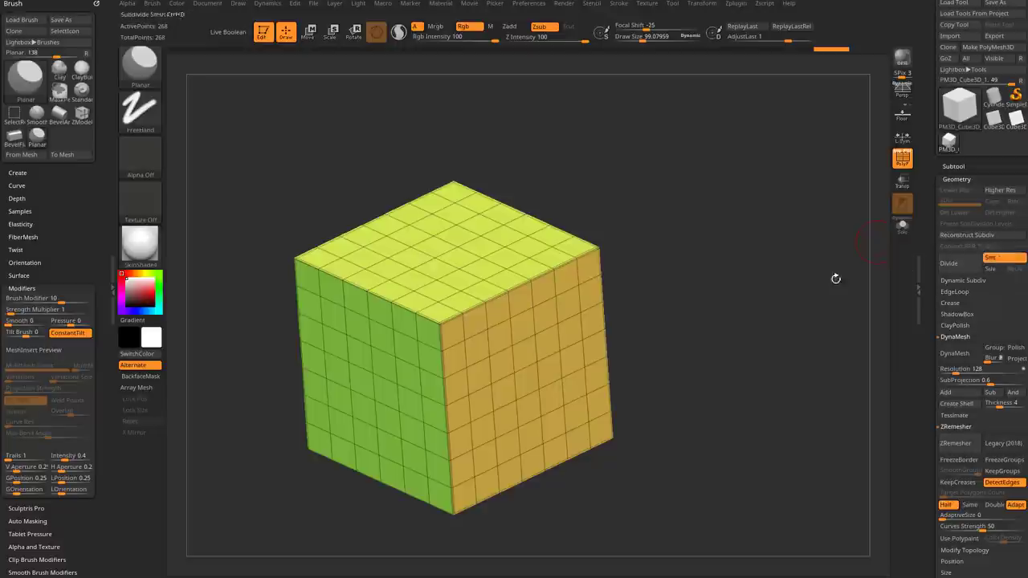
mouse_move(836, 279)
mouse_down()
mouse_move(787, 292)
mouse_move(764, 249)
mouse_up()
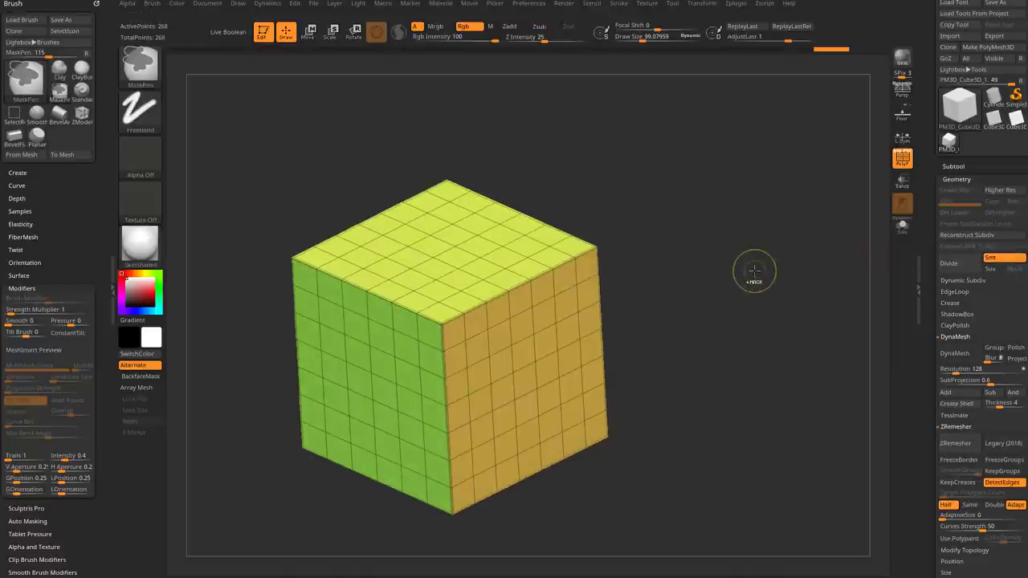
key(ctrl+d)
key(ctrl+d)
key(ctrl+d)
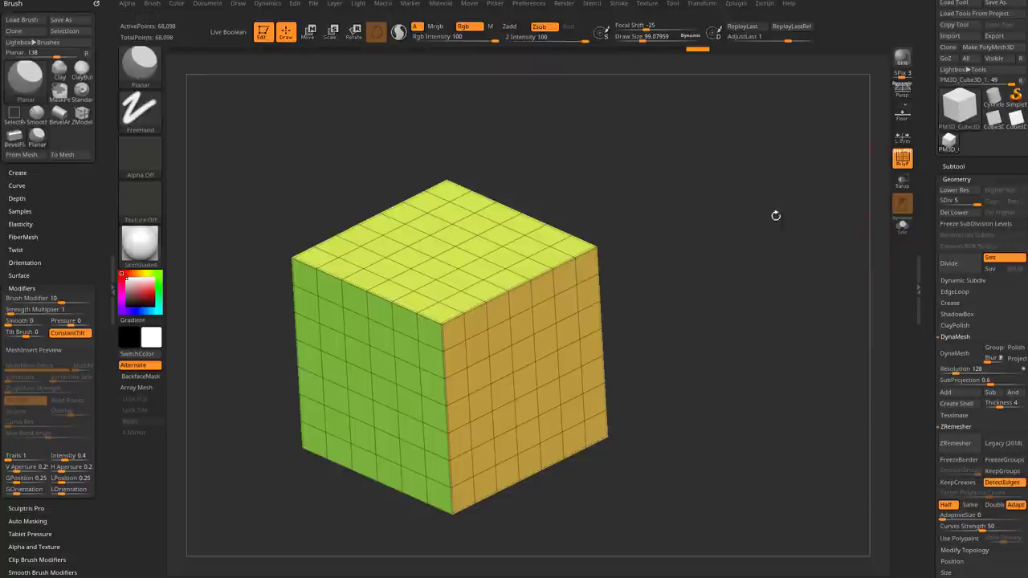
click(901, 164)
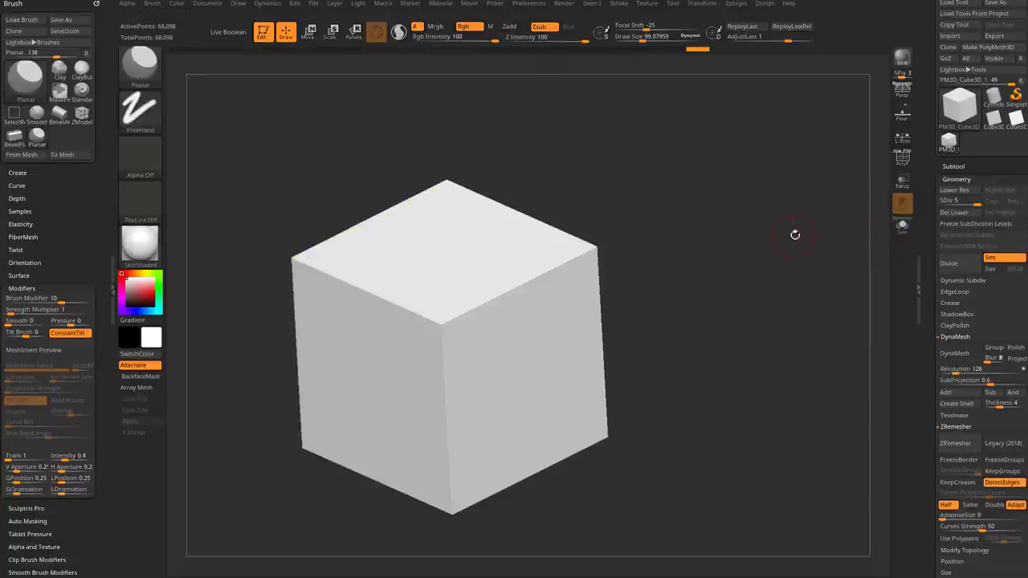
Step: Choose the KnifeCurve brush for cutting the cube from a straight-on view and delete its lower subdivision levels
drag(796, 234, 781, 251)
key(s)
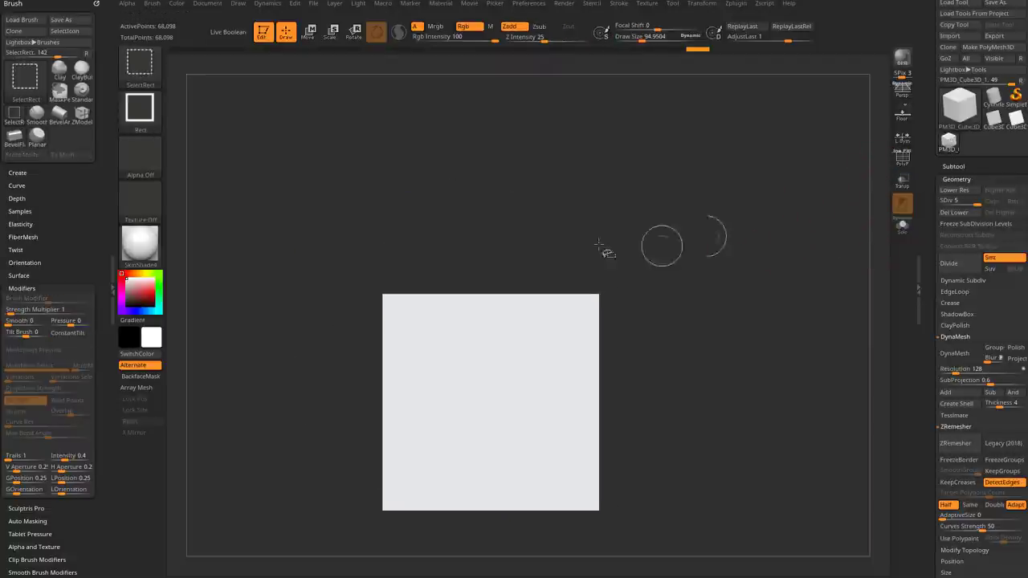
ctrl+shift+click(147, 76)
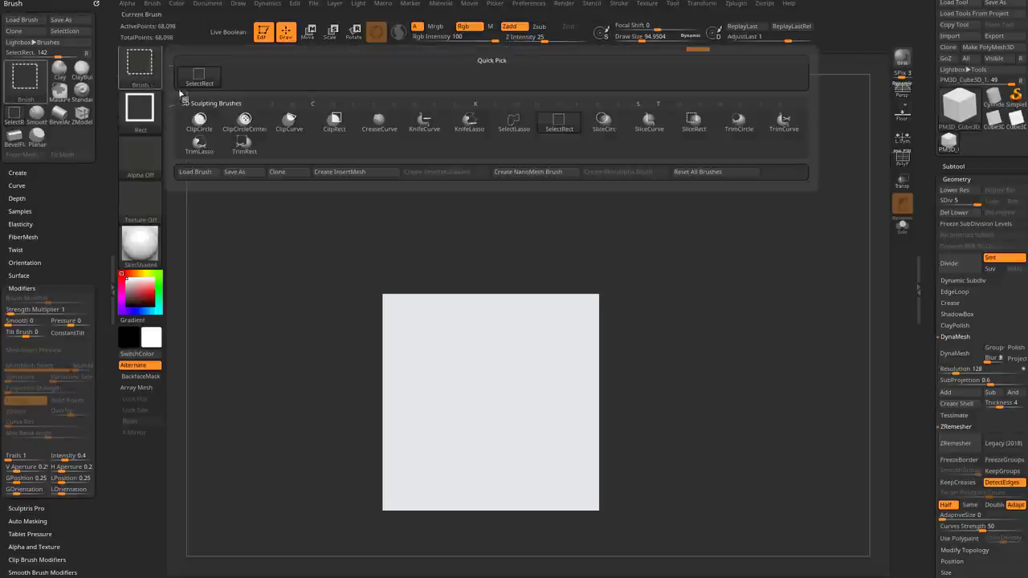
ctrl+shift+click(423, 128)
alt+drag(679, 254, 557, 223)
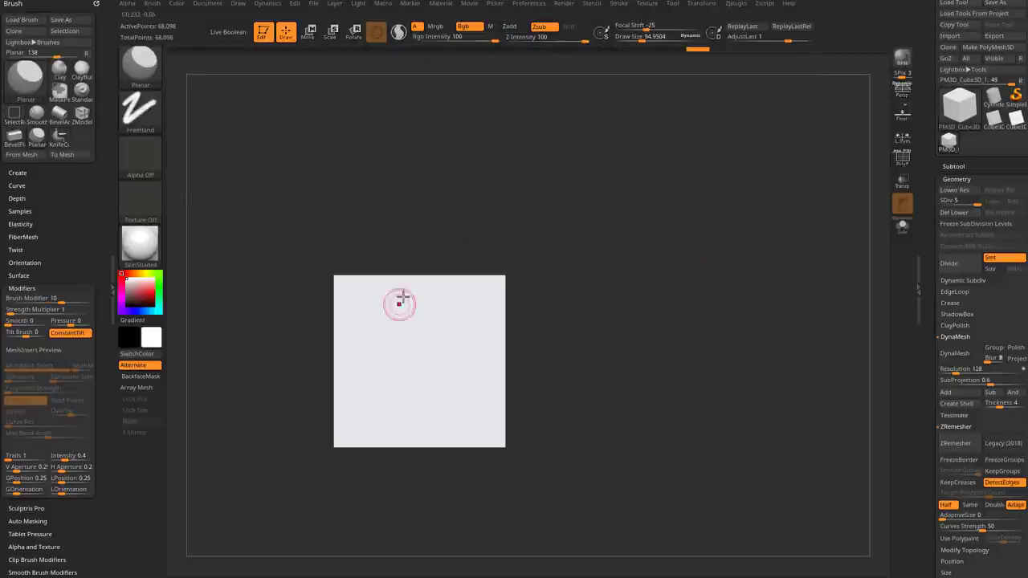
mouse_move(366, 207)
ctrl+shift+mouse_down()
mouse_move(407, 334)
mouse_move(418, 323)
mouse_move(380, 291)
mouse_move(417, 313)
mouse_move(423, 374)
mouse_move(397, 338)
mouse_move(456, 340)
mouse_move(482, 419)
mouse_move(526, 423)
ctrl+shift+mouse_up()
click(946, 221)
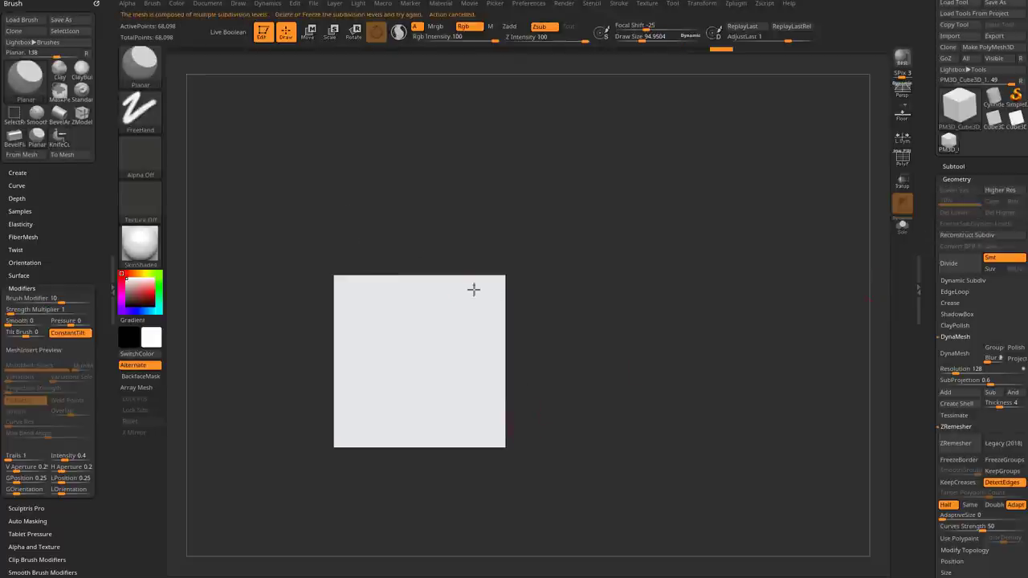
Step: Cut the cube's square profile with KnifeCurve into a stepped, angular seat-like shape with an upright back and sloped corners
mouse_move(418, 229)
ctrl+shift+mouse_down()
mouse_move(436, 331)
mouse_move(394, 328)
ctrl+shift+mouse_up()
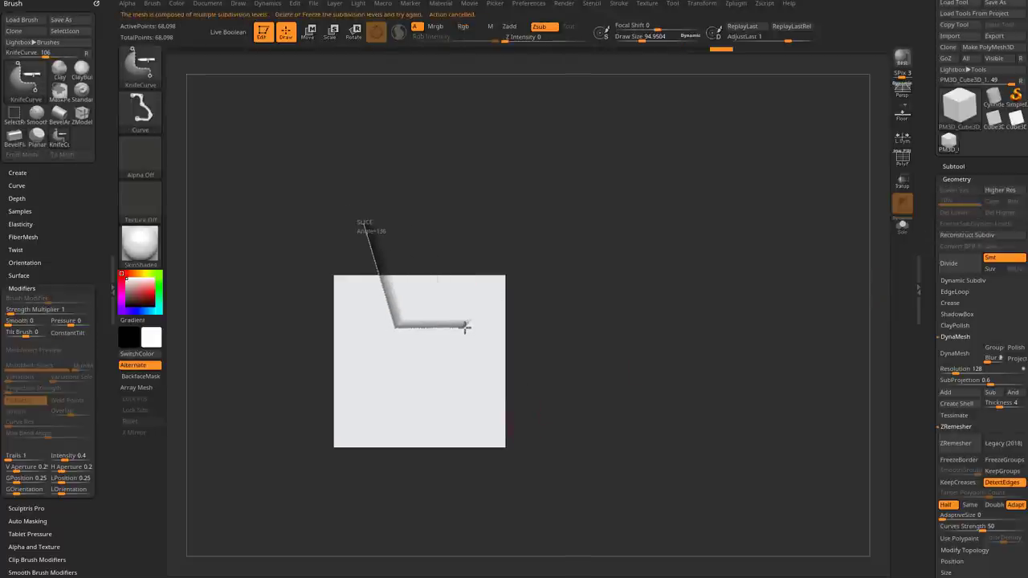
ctrl+shift+drag(465, 327, 574, 409)
mouse_move(570, 352)
ctrl+shift+mouse_down()
mouse_move(447, 413)
mouse_move(371, 415)
ctrl+shift+mouse_up()
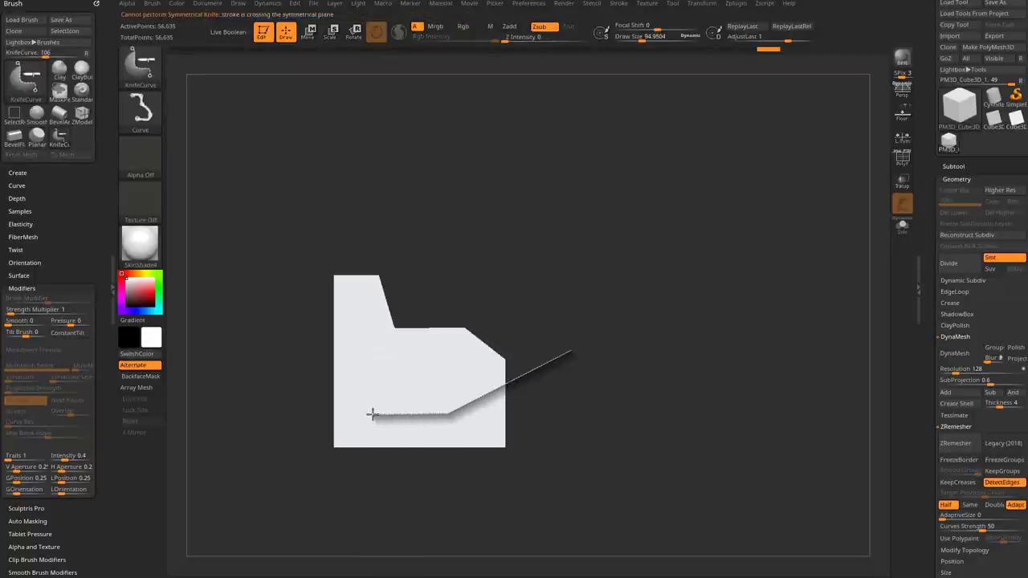
ctrl+shift+drag(346, 477, 389, 462)
mouse_move(290, 464)
ctrl+shift+mouse_down()
mouse_move(367, 370)
mouse_move(337, 267)
ctrl+shift+mouse_up()
Step: Show the PolyFrame wireframe and scale the cut shape narrower across its width with the gizmo
drag(600, 236, 753, 206)
click(903, 157)
key(w)
alt+drag(652, 262, 638, 226)
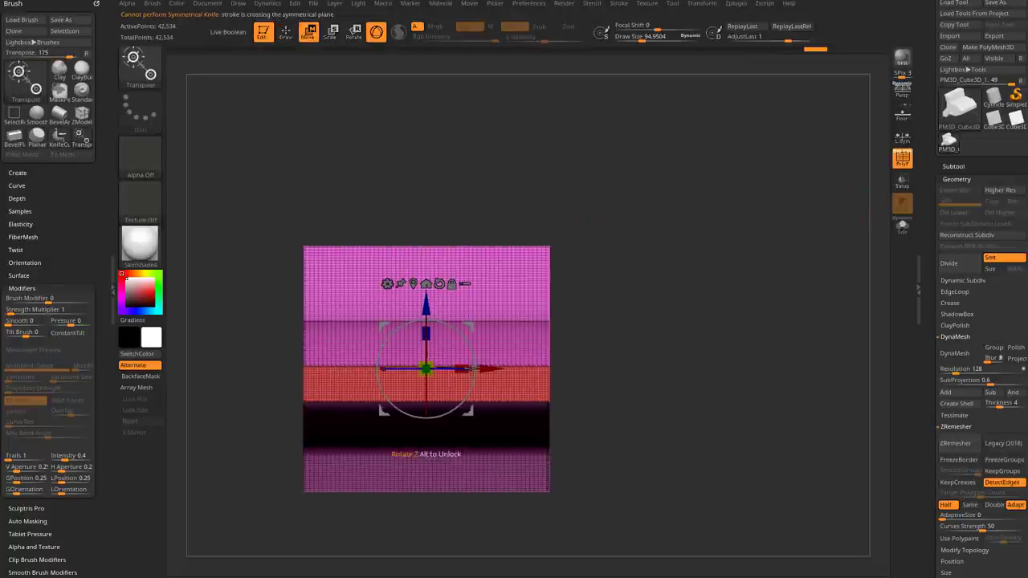
drag(463, 369, 443, 370)
key(q)
mouse_move(523, 257)
mouse_down()
mouse_move(574, 184)
mouse_move(597, 247)
mouse_move(604, 236)
mouse_move(581, 234)
mouse_up()
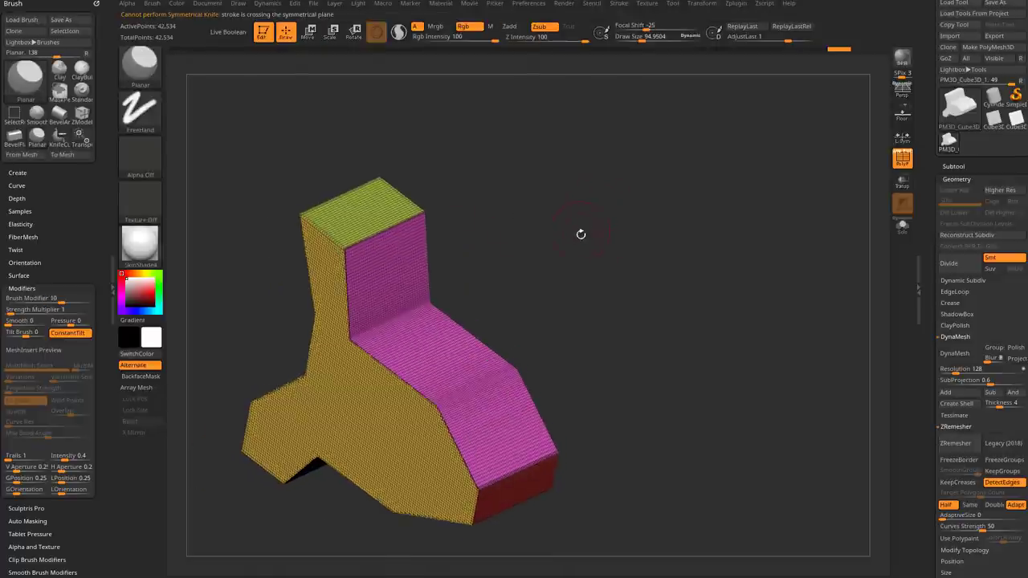
Step: Hide the wireframe and round the upright part's top front edge with the BevelArc brush at a draw size of about 161
key(b)
key(b)
key(a)
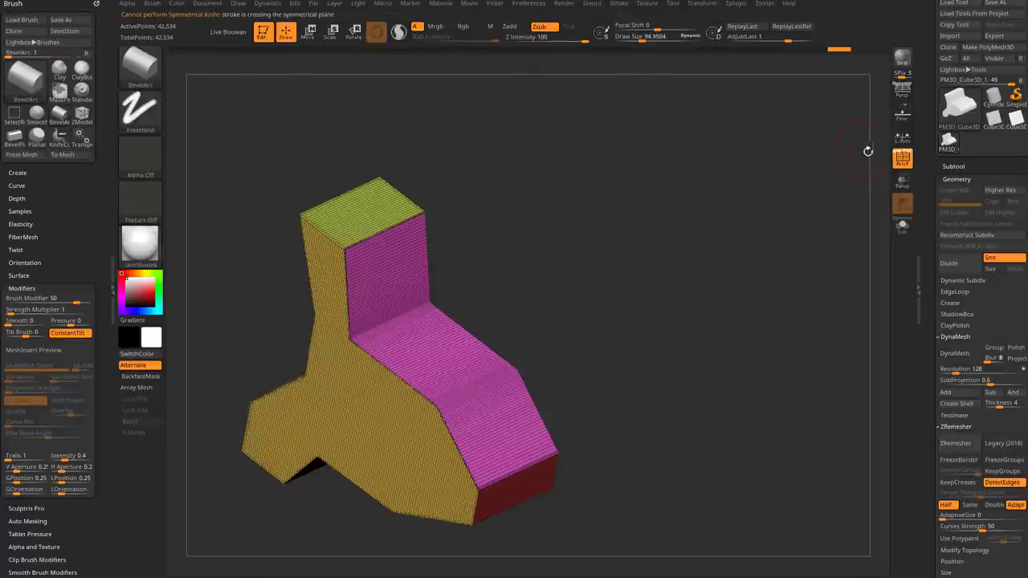
key(shift+f)
mouse_move(626, 166)
alt+mouse_down()
mouse_move(659, 202)
mouse_move(644, 220)
alt+mouse_up()
key(s)
drag(507, 238, 516, 240)
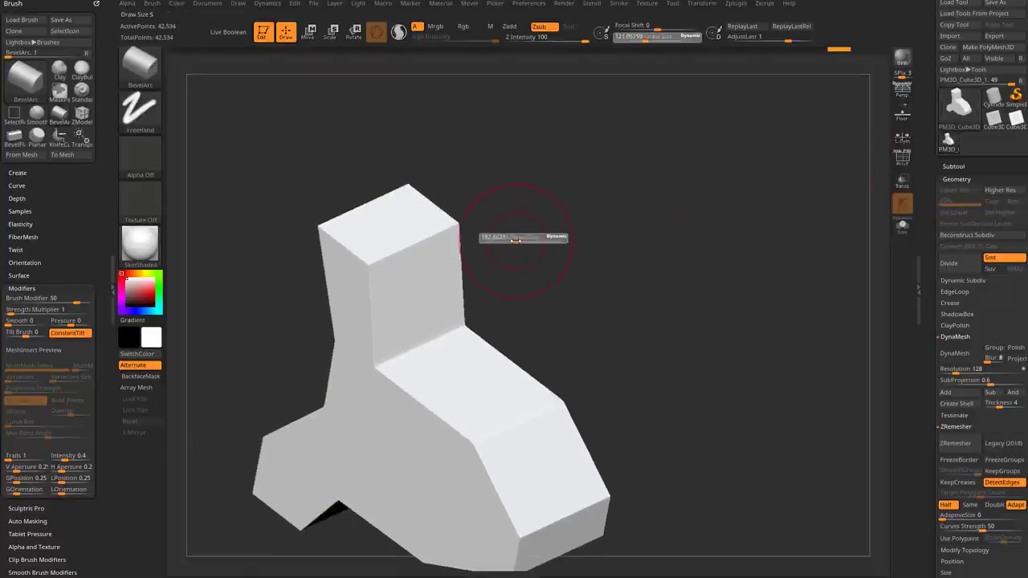
click(903, 158)
mouse_move(711, 231)
mouse_down()
mouse_move(642, 228)
mouse_move(771, 155)
mouse_move(712, 225)
mouse_move(785, 187)
mouse_up()
key(shift+f)
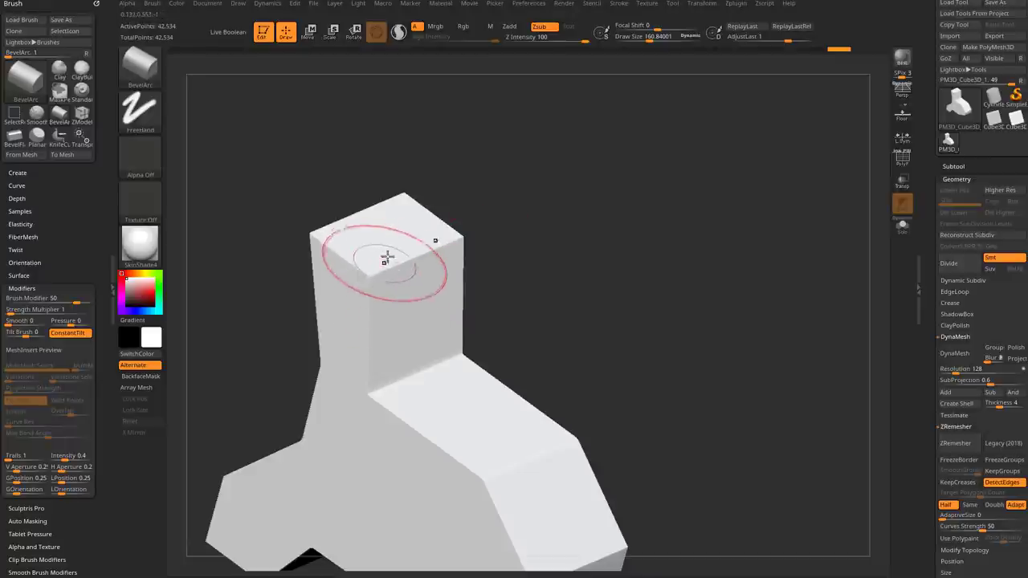
drag(381, 255, 397, 279)
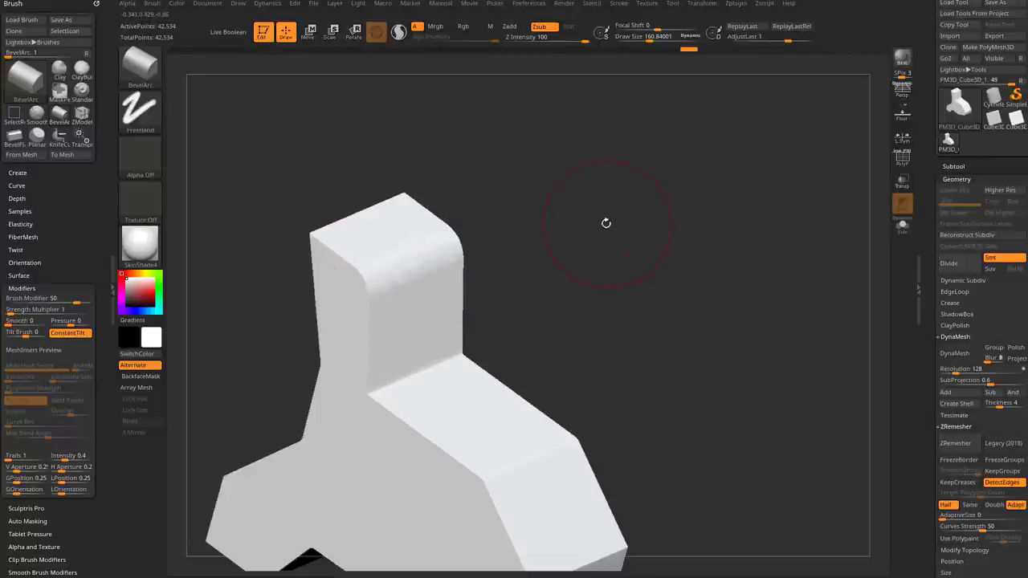
Step: Try the BevelArc brush along the inside corner between the upright part and the step, and undo it
drag(595, 235, 448, 336)
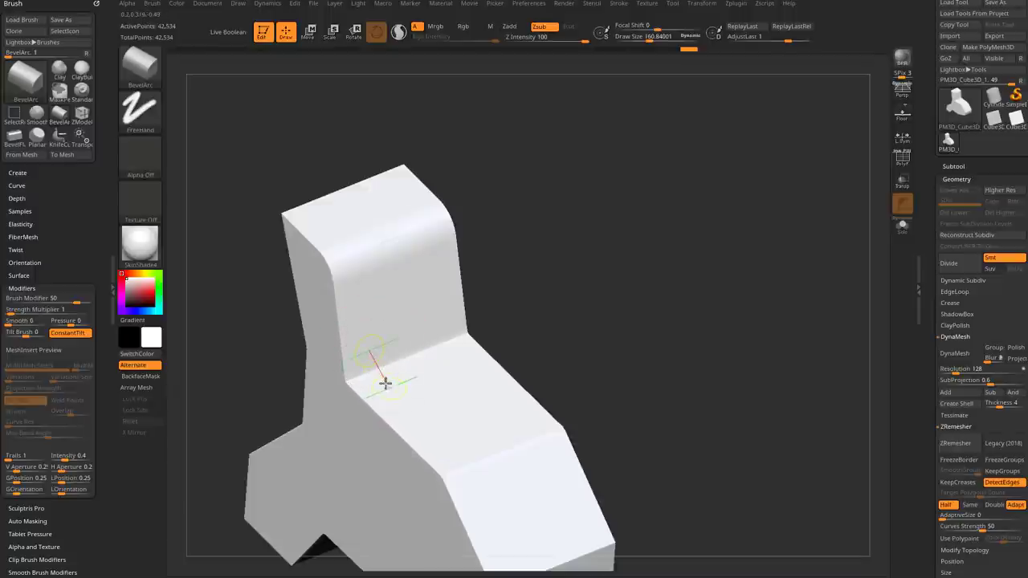
drag(383, 381, 604, 276)
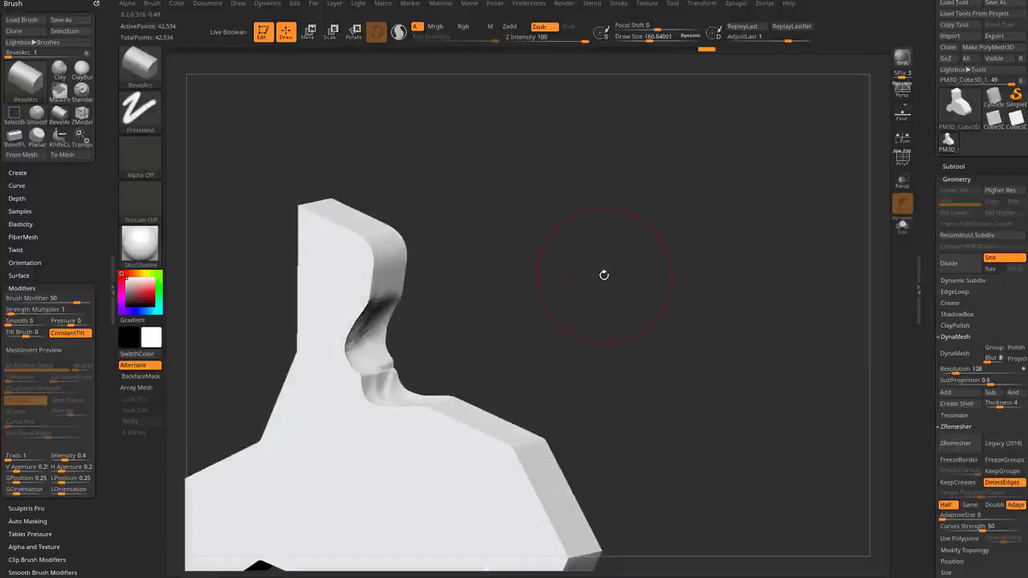
key(ctrl+z)
Step: Retry rounding the inside corner with BevelArc at larger draw sizes of about 231 and 225, and undo each attempt
drag(508, 311, 496, 283)
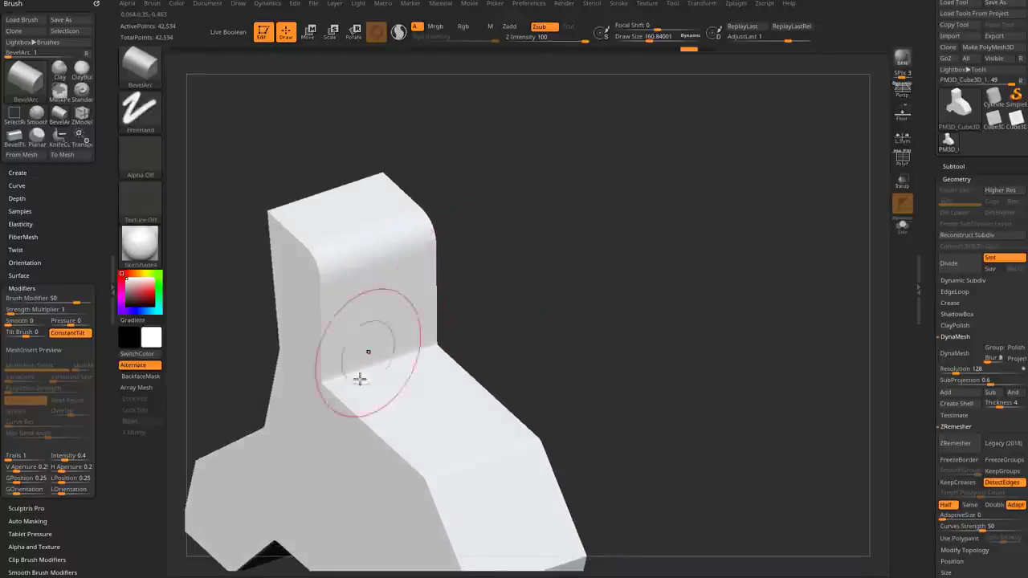
key(s)
drag(361, 356, 372, 388)
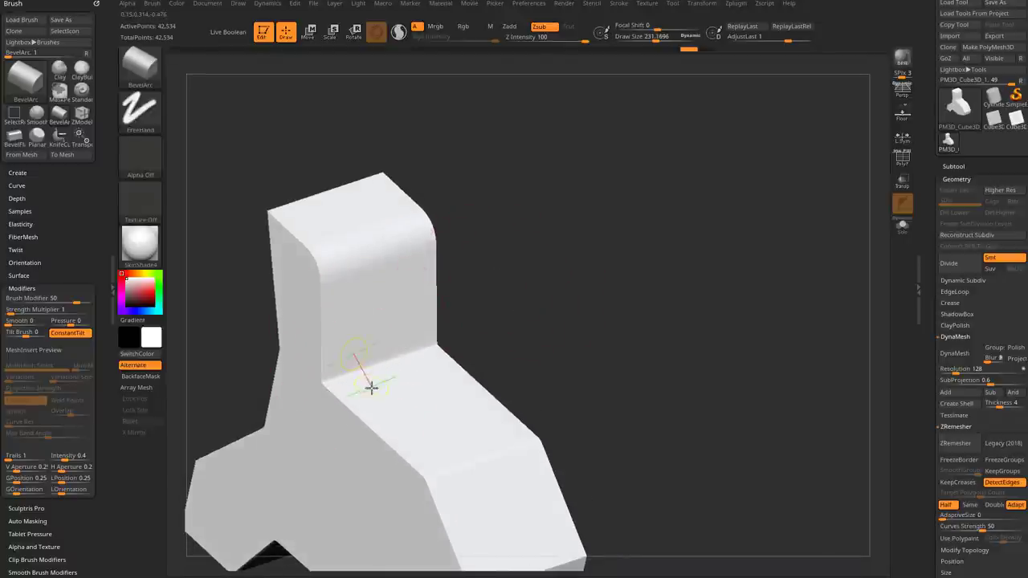
key(ctrl+z)
key(ctrl+z)
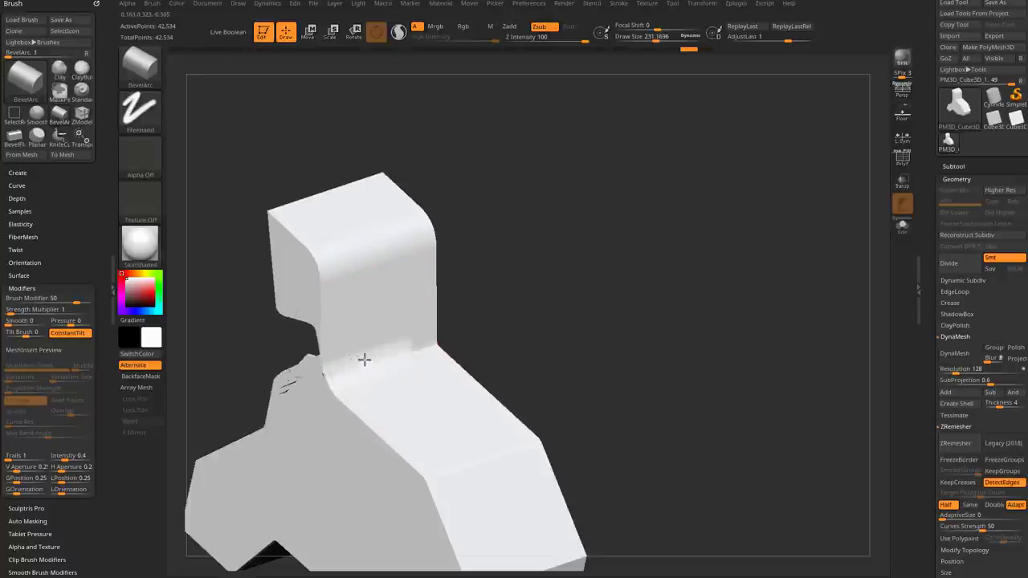
drag(365, 360, 416, 331)
key(ctrl+z)
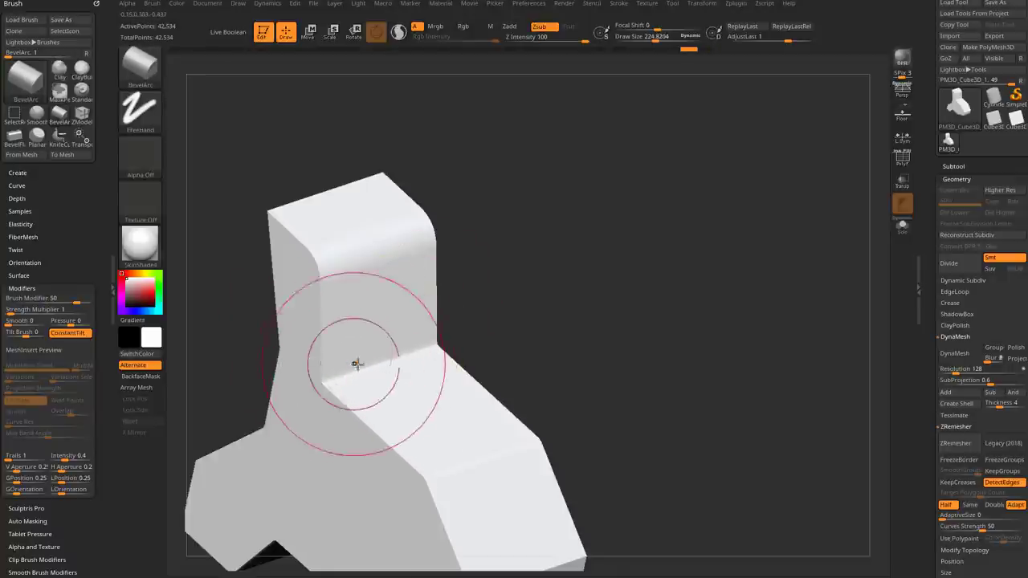
mouse_move(357, 364)
mouse_down()
mouse_move(367, 384)
mouse_move(333, 378)
mouse_up()
mouse_move(474, 289)
mouse_down()
mouse_move(522, 269)
mouse_move(478, 290)
mouse_up()
key(ctrl+z)
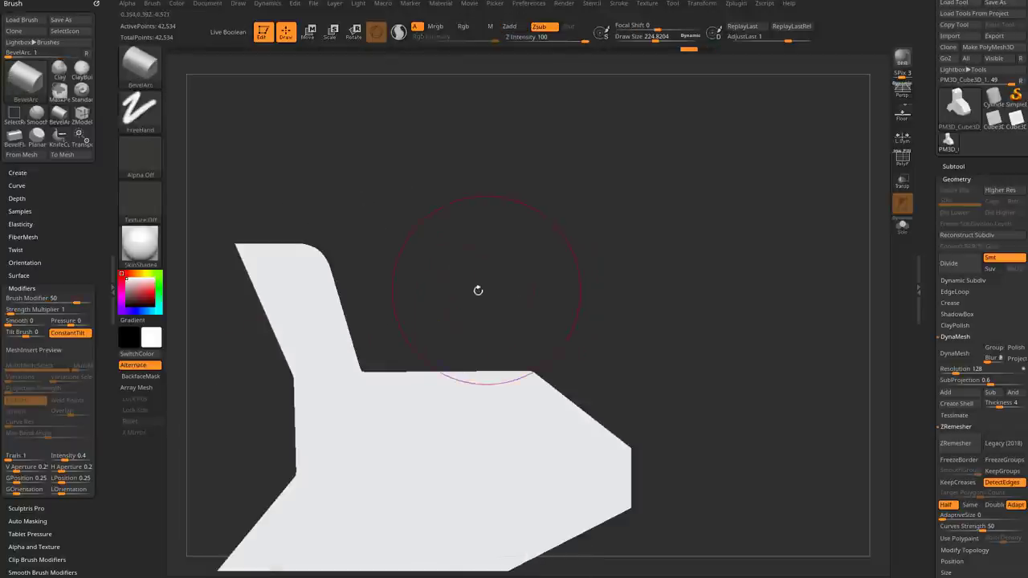
Step: Mask everything except the area around the inside corner and round that corner with the BevelArc brush
key(ctrl)
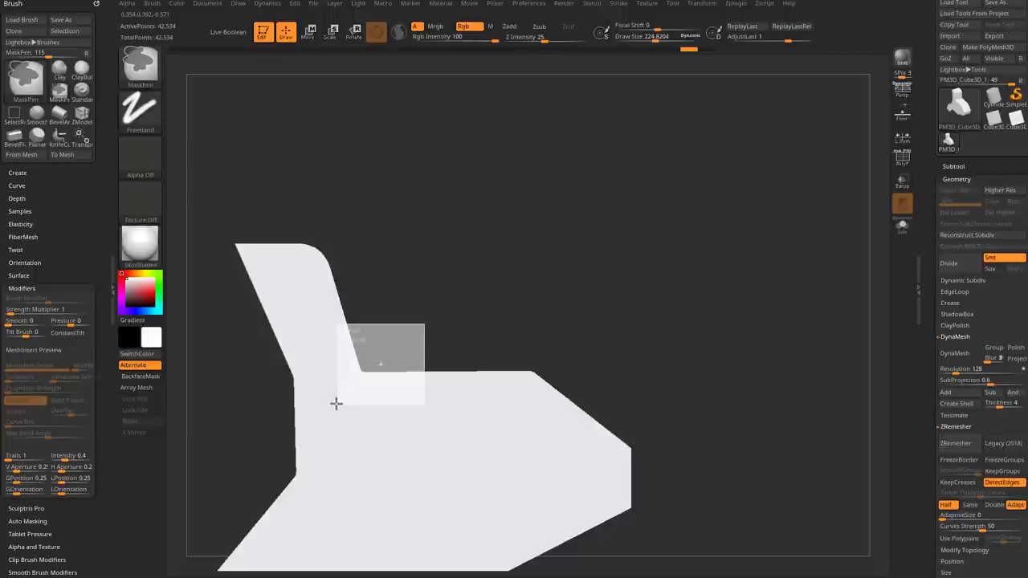
ctrl+drag(336, 404, 335, 404)
drag(522, 293, 550, 279)
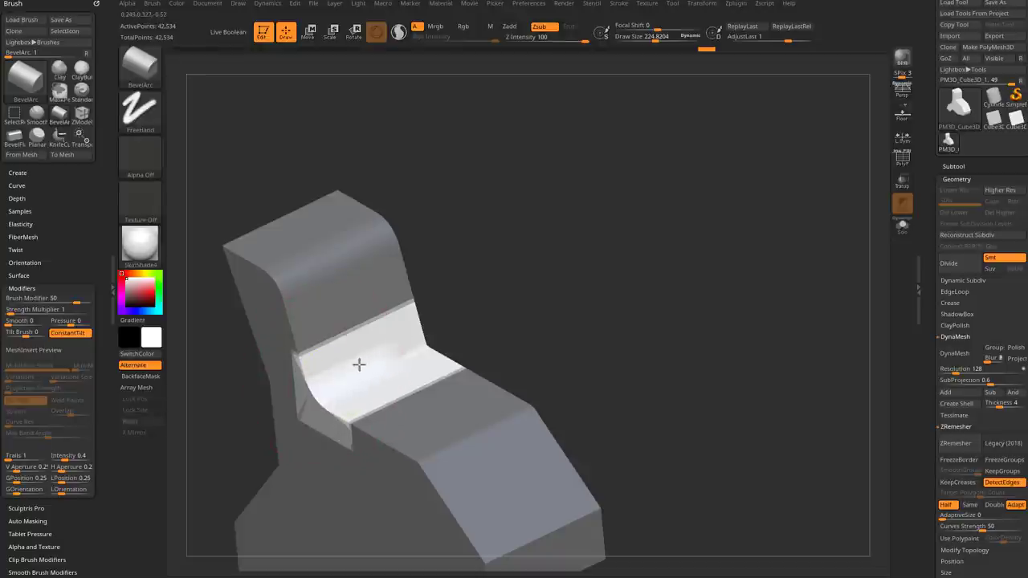
Step: Clear the mask and round the two edges bordering the front slope with the BevelArc brush at a draw size of about 225
drag(510, 266, 532, 263)
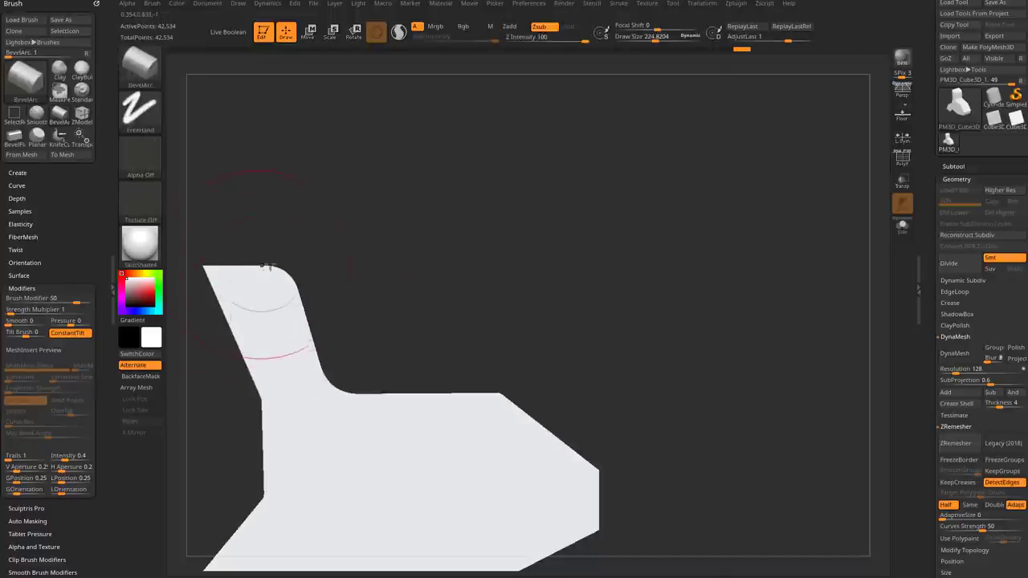
alt+drag(641, 318, 543, 314)
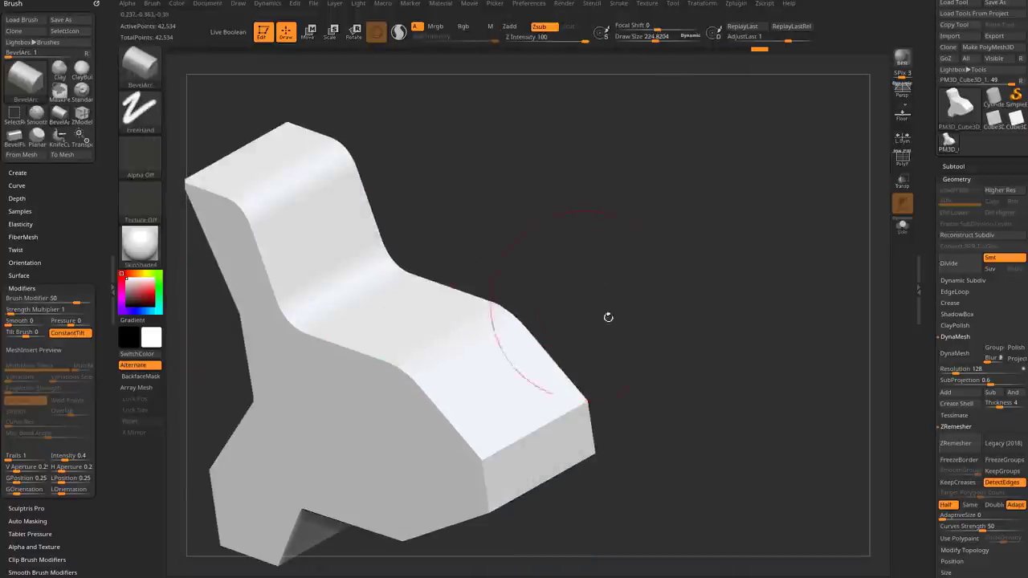
drag(608, 317, 448, 362)
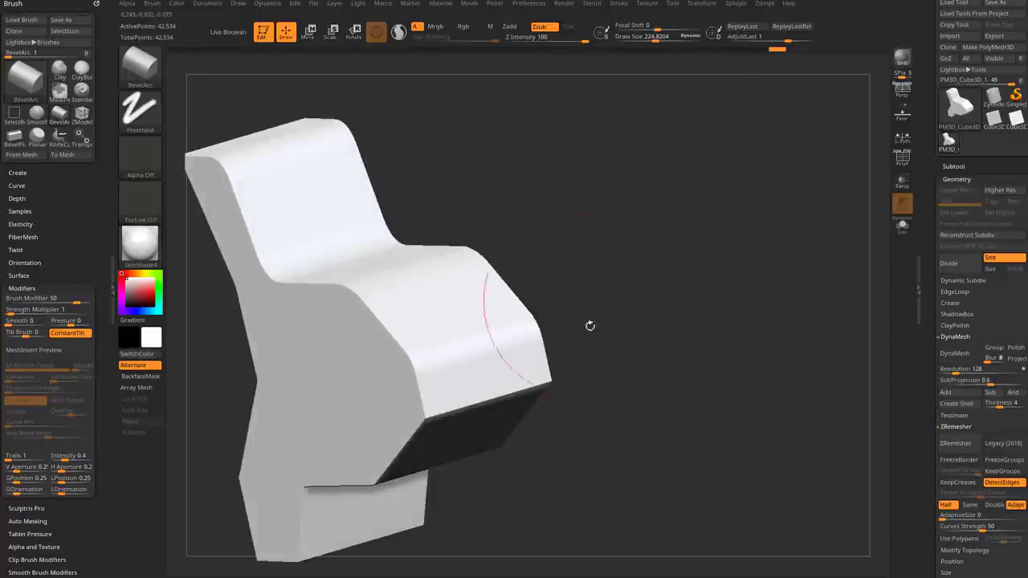
Step: Try to round the edges on the back of the upright part with the BevelArc brush, and undo the last stroke
drag(591, 325, 434, 314)
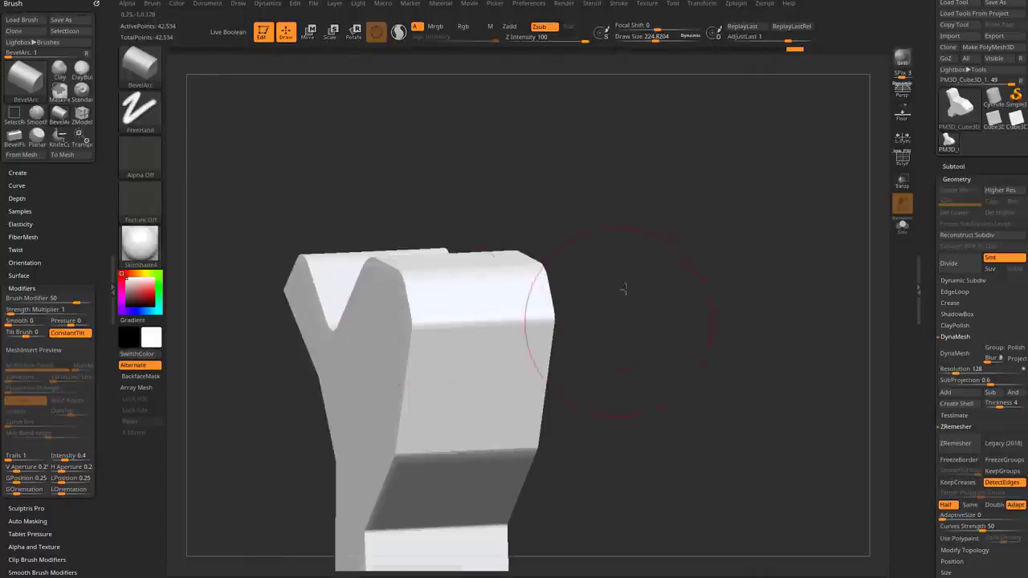
drag(623, 289, 434, 326)
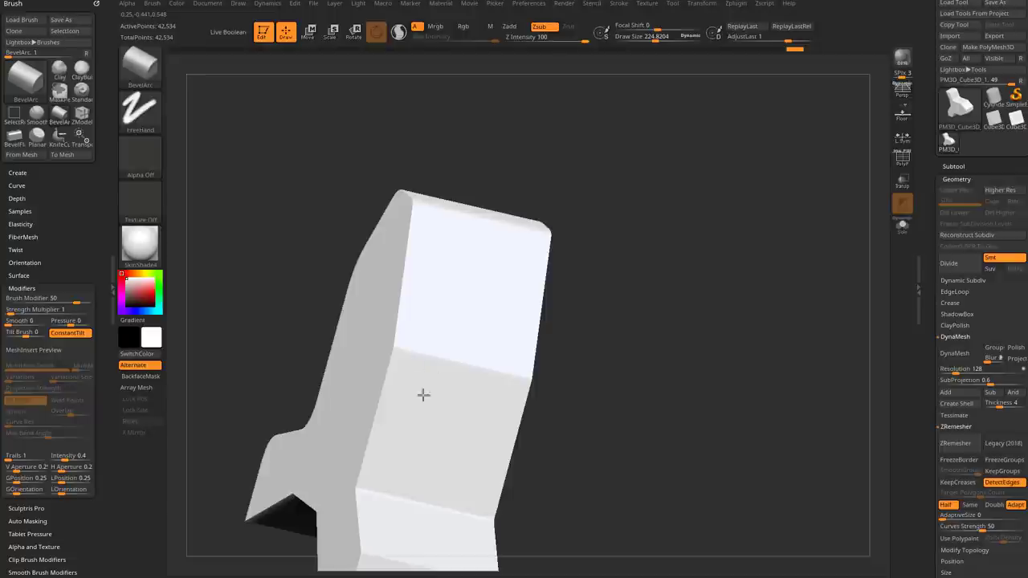
drag(523, 358, 513, 303)
mouse_move(423, 234)
mouse_down()
mouse_move(409, 388)
mouse_move(392, 383)
mouse_move(425, 432)
mouse_move(410, 436)
mouse_up()
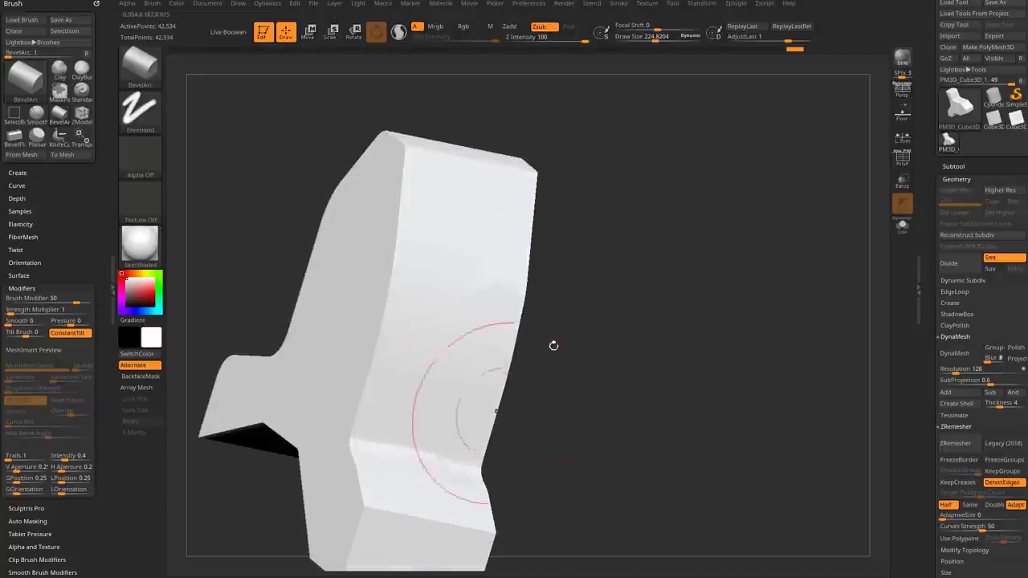
shift+drag(553, 345, 624, 301)
key(ctrl+z)
Step: Mask everything except the area around the upright part's back edge and round that edge with the BevelArc brush
ctrl+drag(557, 184, 407, 376)
ctrl+click(530, 261)
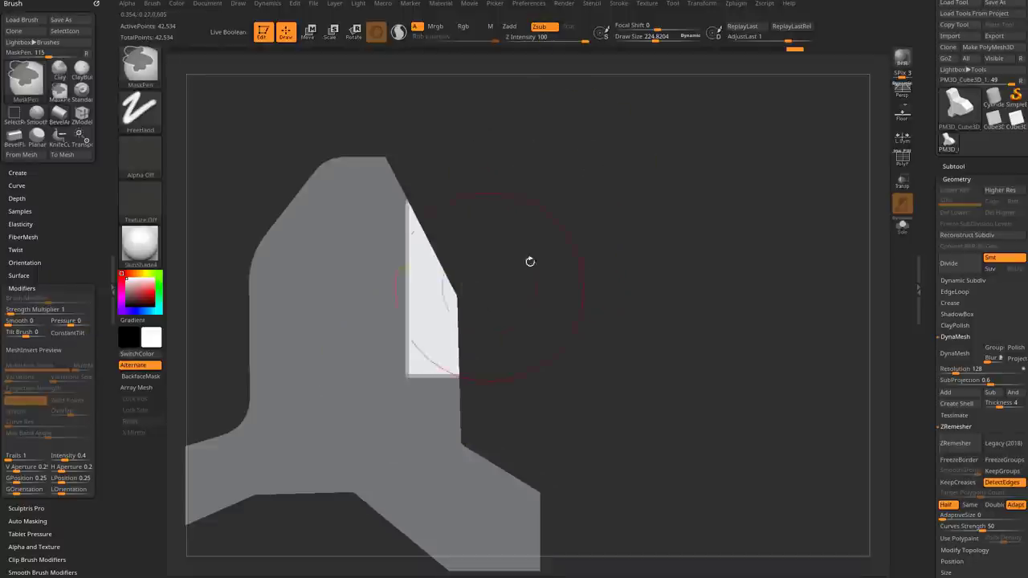
mouse_move(531, 262)
mouse_down()
mouse_move(433, 302)
mouse_move(428, 276)
mouse_up()
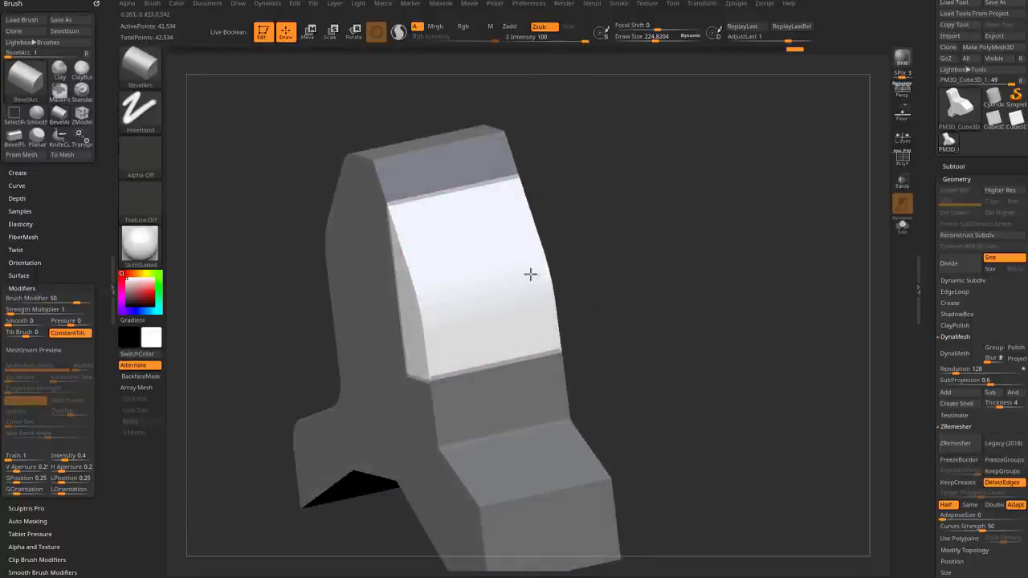
Step: Clear the mask and round the inside corner below that edge with the BevelArc brush at a draw size of about 177
ctrl+drag(634, 221, 675, 253)
mouse_move(675, 254)
shift+mouse_down()
mouse_move(705, 275)
mouse_move(647, 232)
mouse_move(591, 286)
shift+mouse_up()
key(s)
right_drag(491, 304, 541, 308)
drag(441, 333, 455, 368)
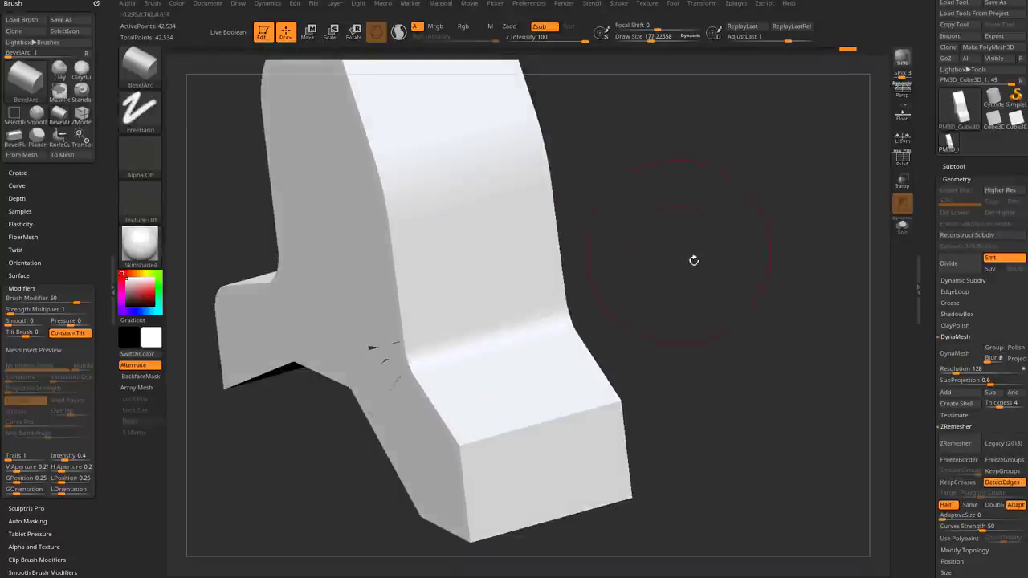
Step: Round the outer edge between the lower slope and its end face with the BevelArc brush
right_drag(694, 261, 604, 267)
drag(441, 346, 436, 414)
right_drag(438, 385, 530, 378)
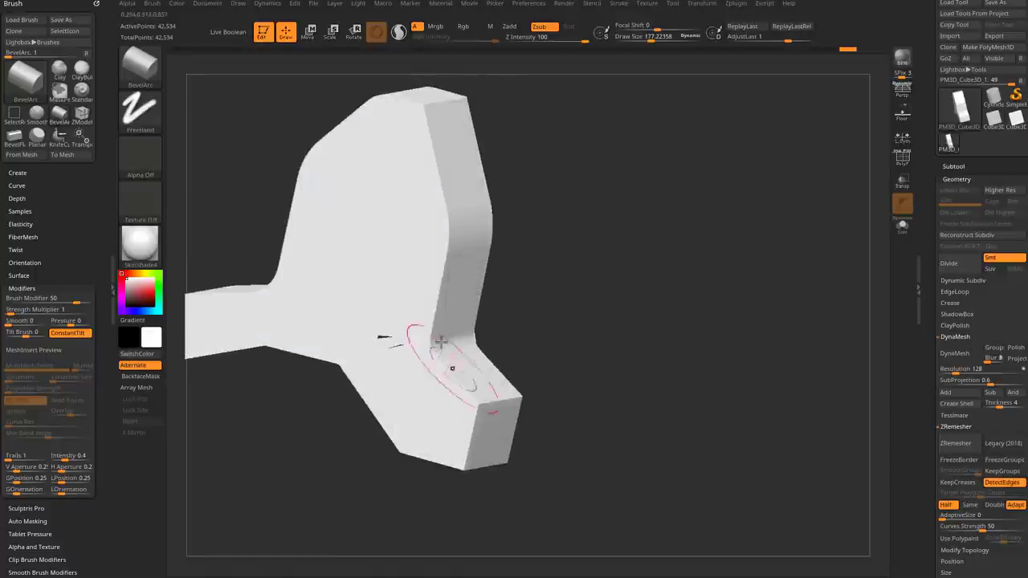
mouse_move(555, 329)
mouse_down()
mouse_move(565, 377)
mouse_move(493, 394)
mouse_up()
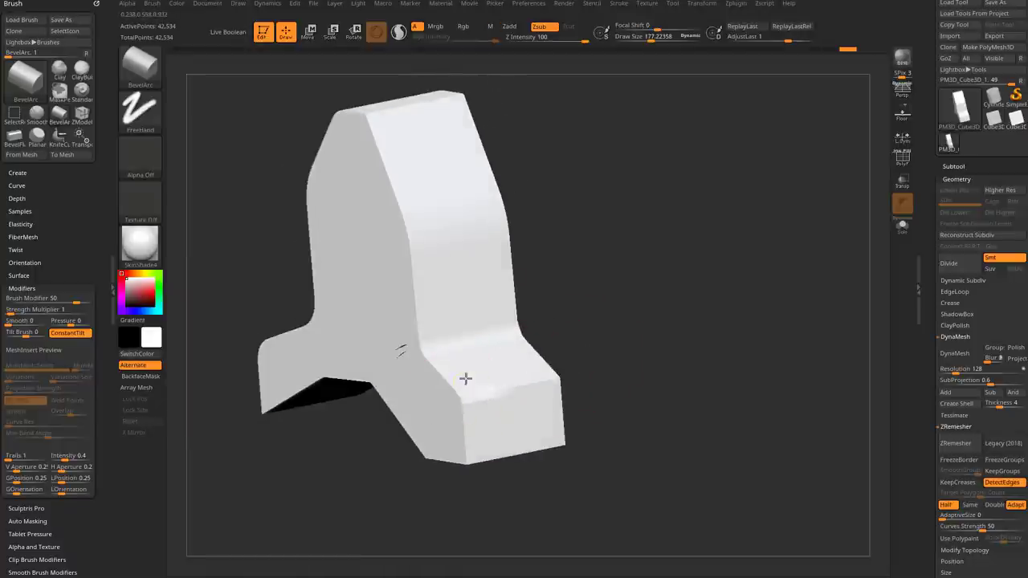
drag(597, 368, 455, 381)
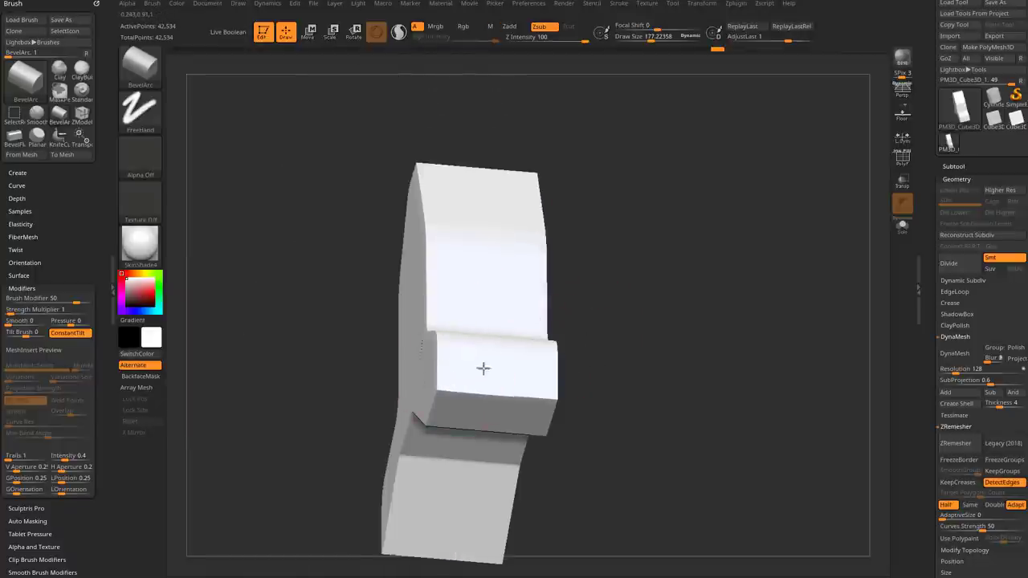